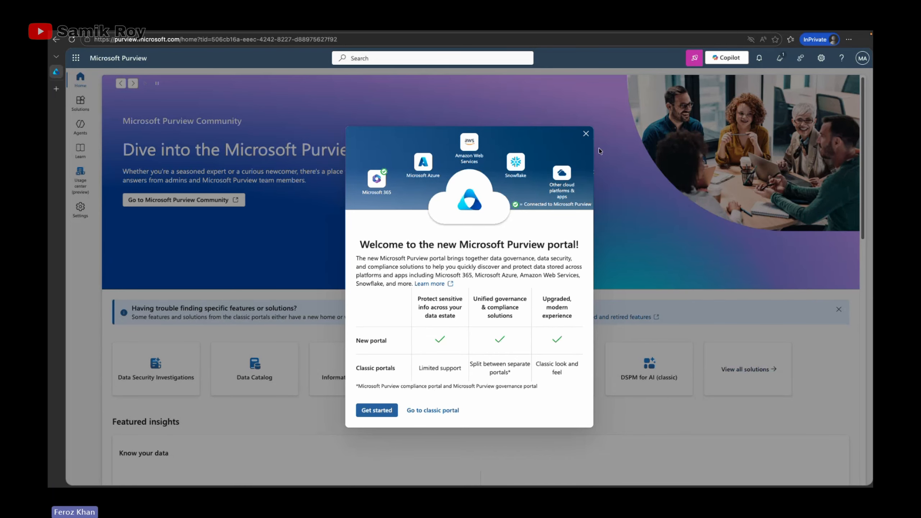
Step: Get started in the new Purview portal and dismiss its welcome dialog and guided tour
left_click(586, 134)
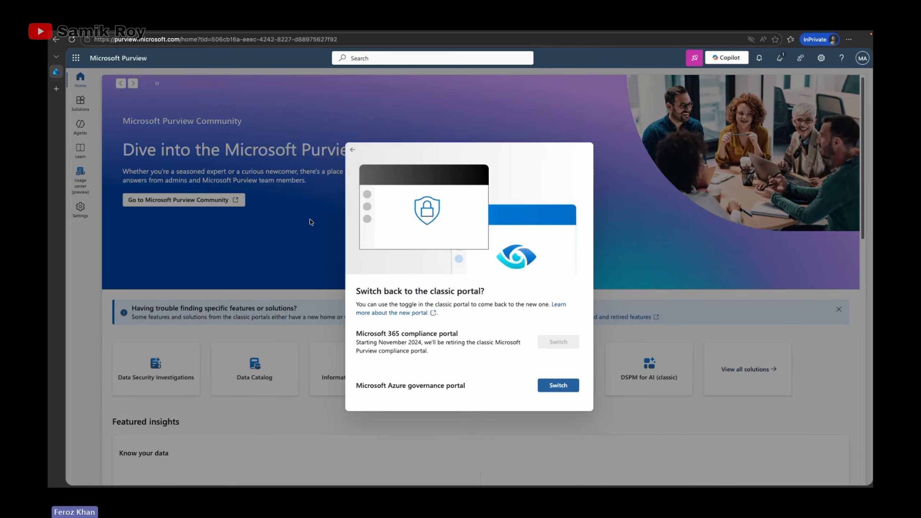
left_click(353, 150)
left_click(372, 414)
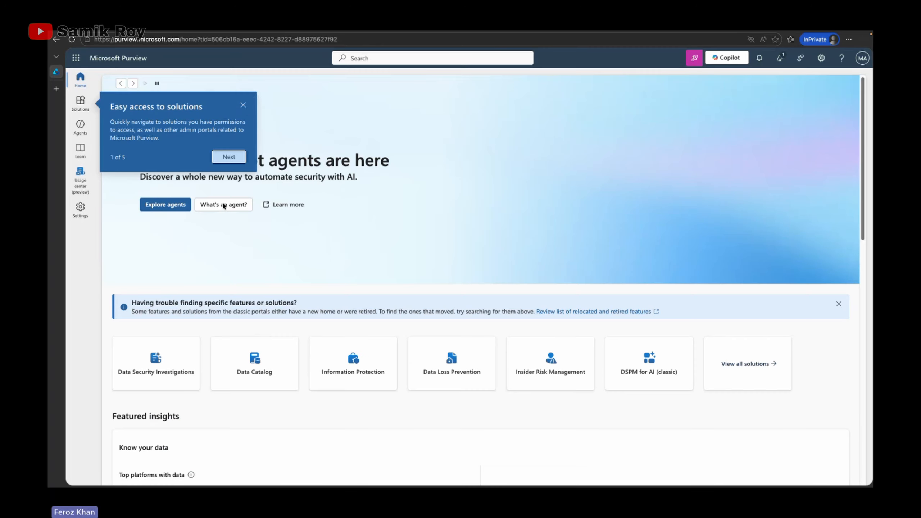
left_click(229, 157)
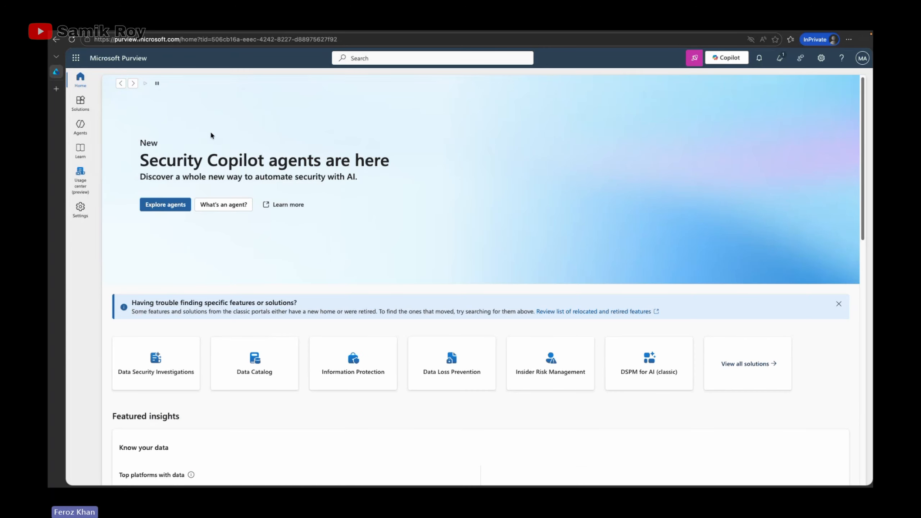
Step: Check the co-authoring setting for files with sensitivity labels in the Information Protection settings
left_click(81, 207)
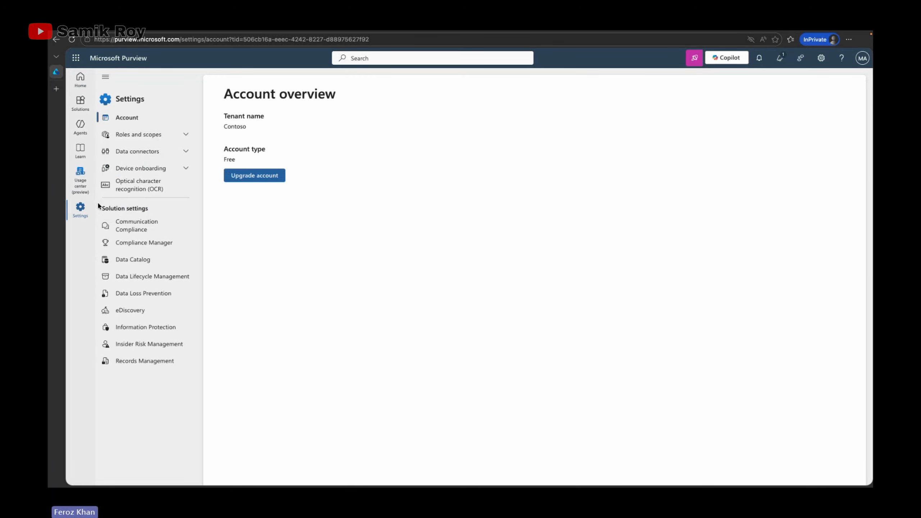
left_click(159, 327)
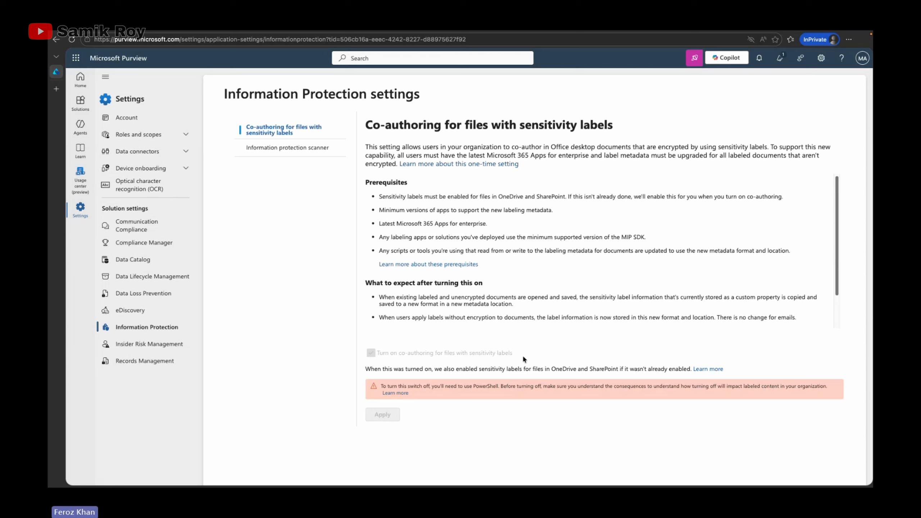
left_click_drag(550, 369, 611, 371)
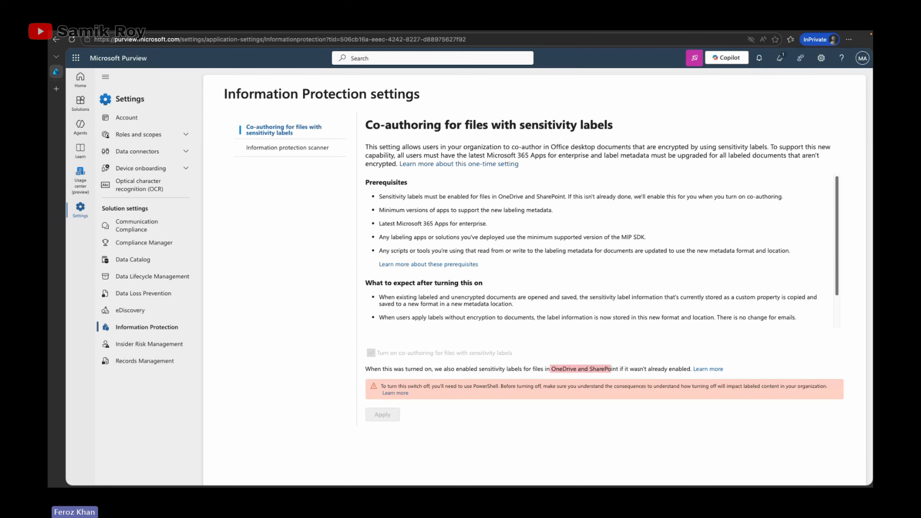
Step: Open the sensitivity labels list of the Information Protection solution
left_click(80, 102)
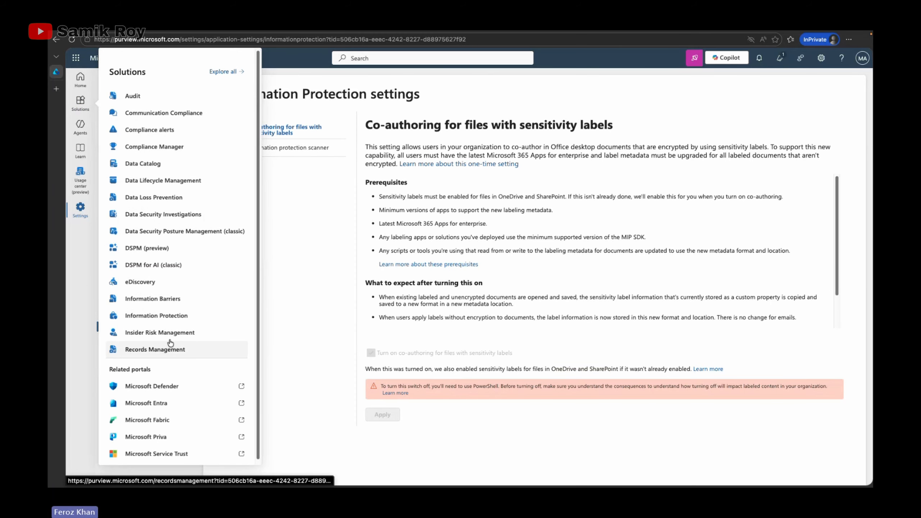
left_click(156, 315)
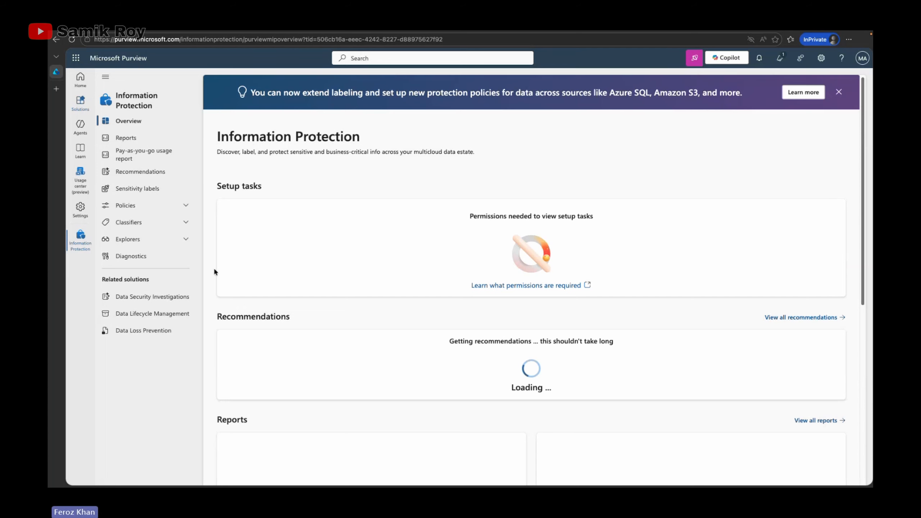
left_click(153, 188)
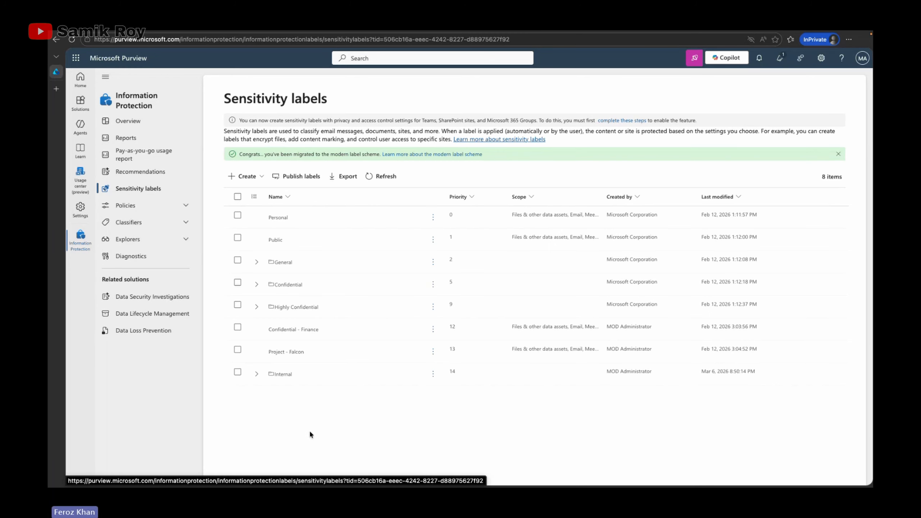
Step: Try to delete the Internal label group and look at the labels it contains
left_click(237, 372)
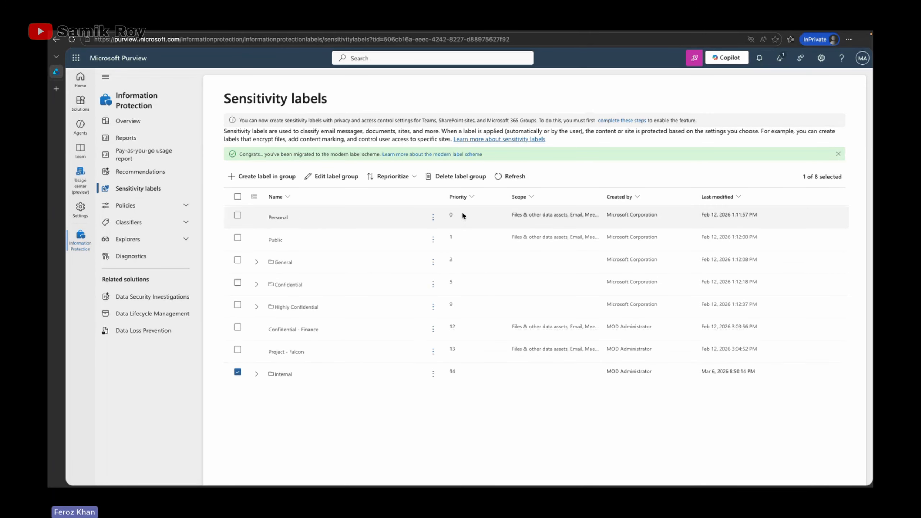
left_click(458, 177)
left_click(591, 297)
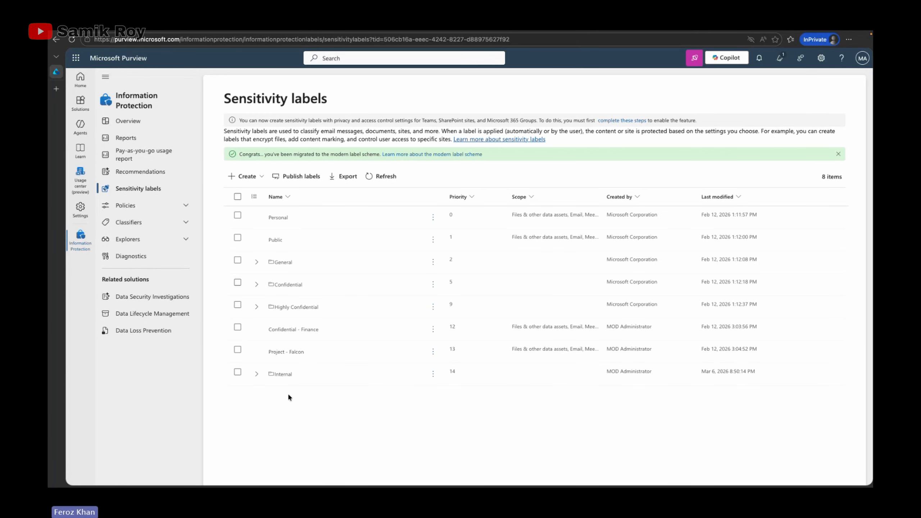
left_click(257, 375)
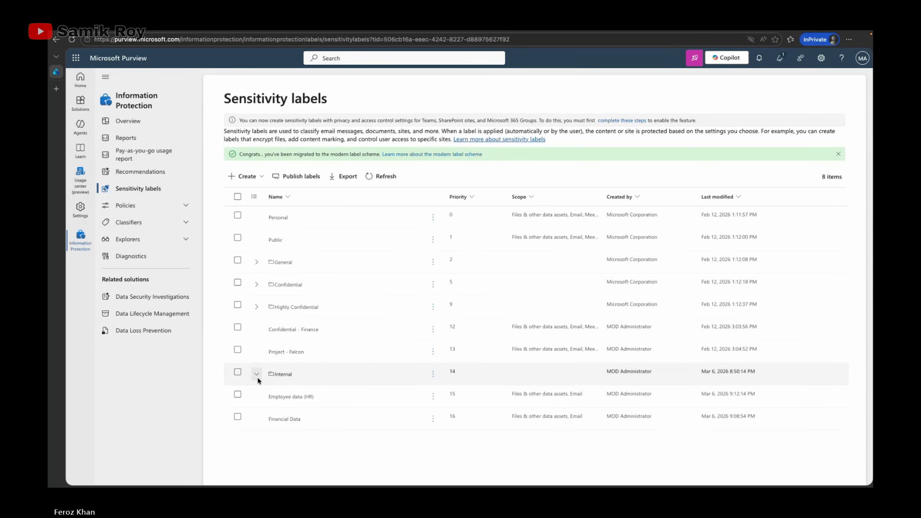
left_click(257, 375)
Step: Start a new label group with both the name and the display name set to PDInternal
left_click(243, 176)
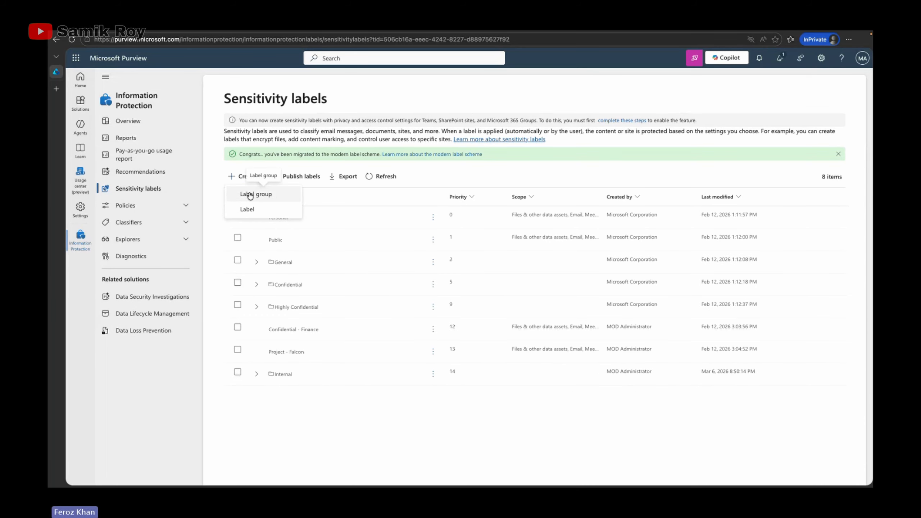
left_click(250, 194)
left_click(373, 191)
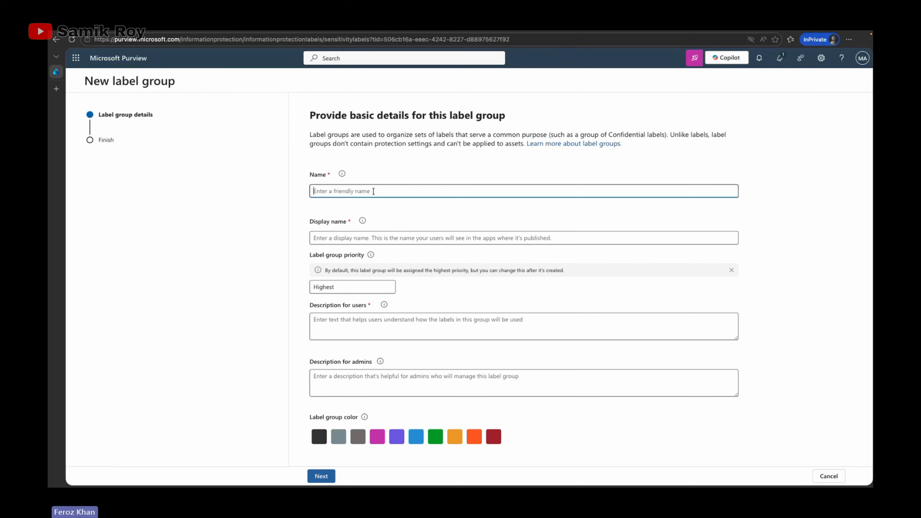
type("PDInternal")
left_click(383, 238)
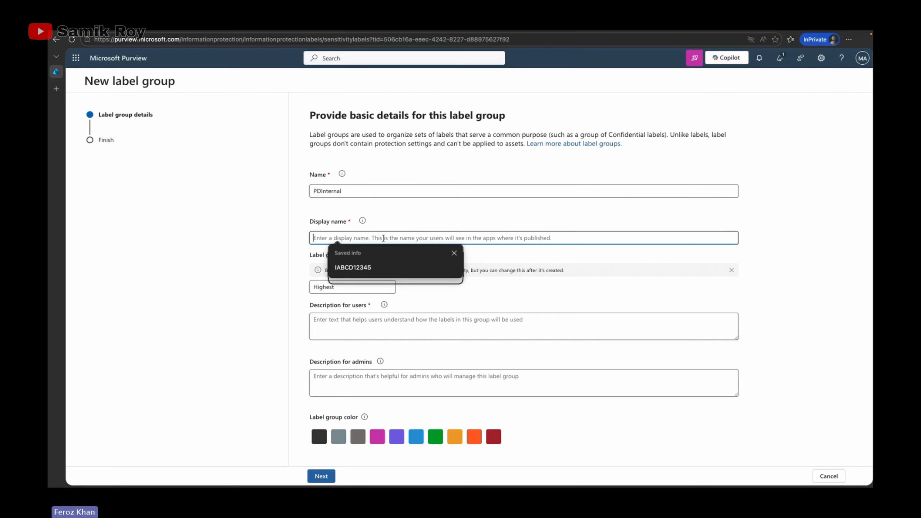
type("PF")
key("BackSpace")
type("D")
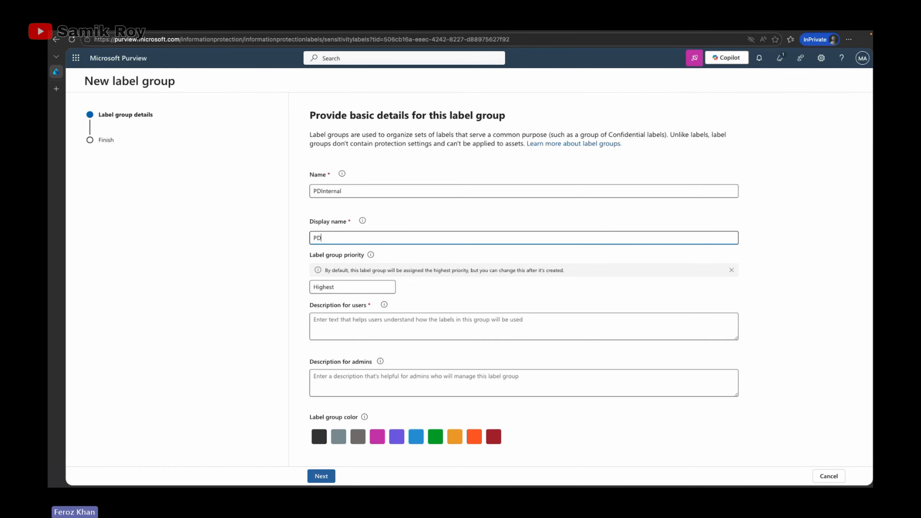
type("Internal")
key("Tab")
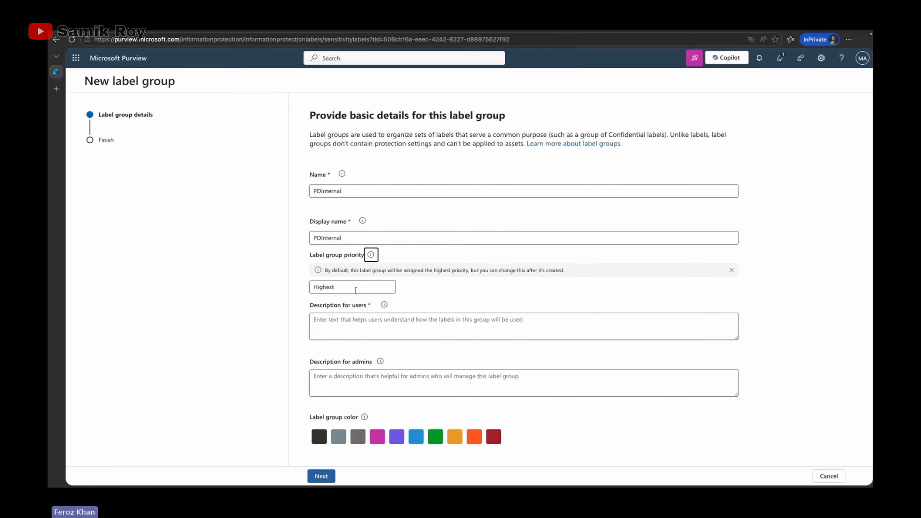
Step: Describe the group for users as "Internal sensitivity label." and for admins as "Internal sensitivity label group for CodeSizzler."
left_click(376, 331)
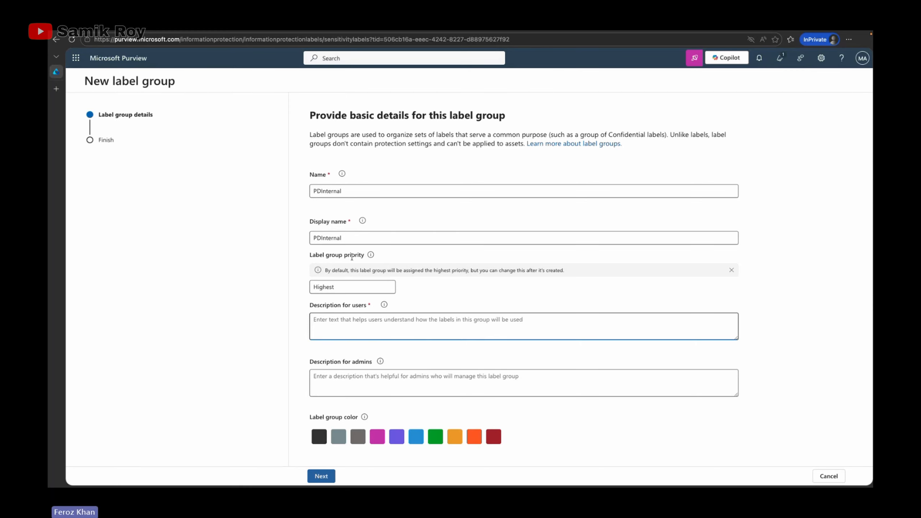
left_click(349, 287)
left_click(348, 333)
type("Internal ")
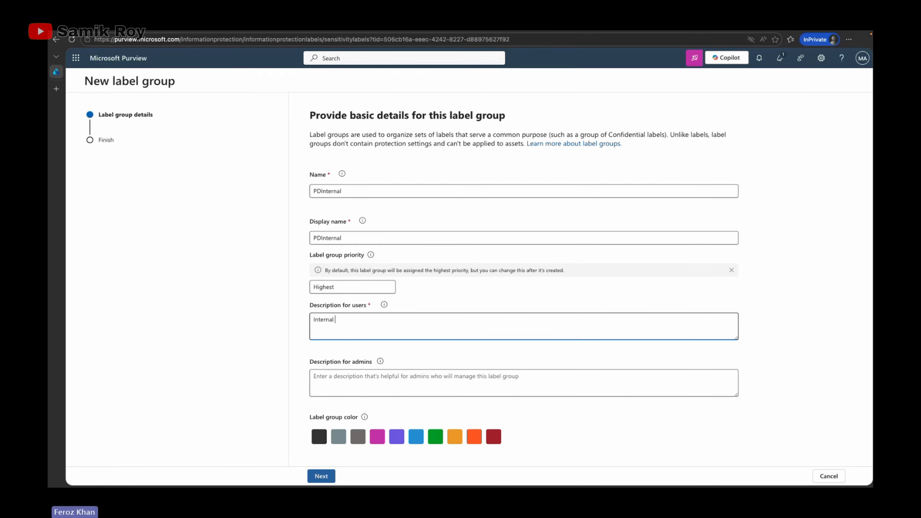
type("sensitivity label.")
key("Tab")
key("Tab")
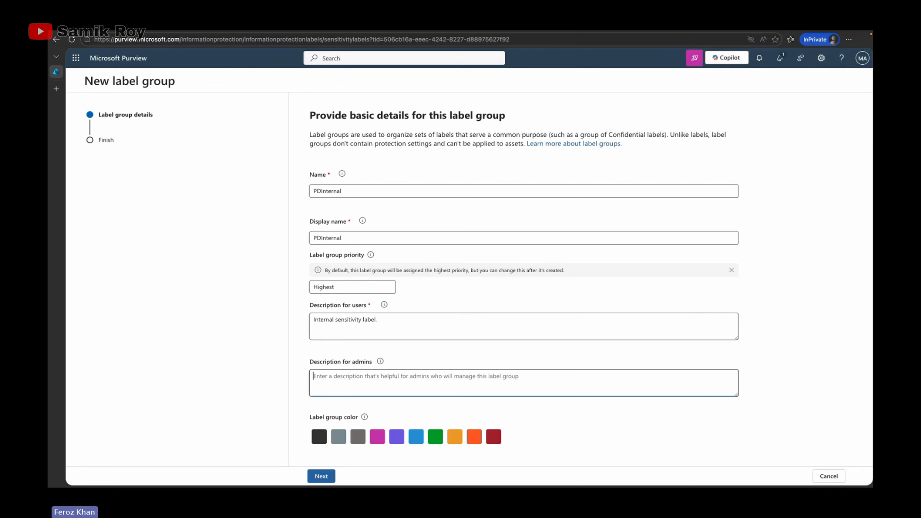
type("Internal sensi")
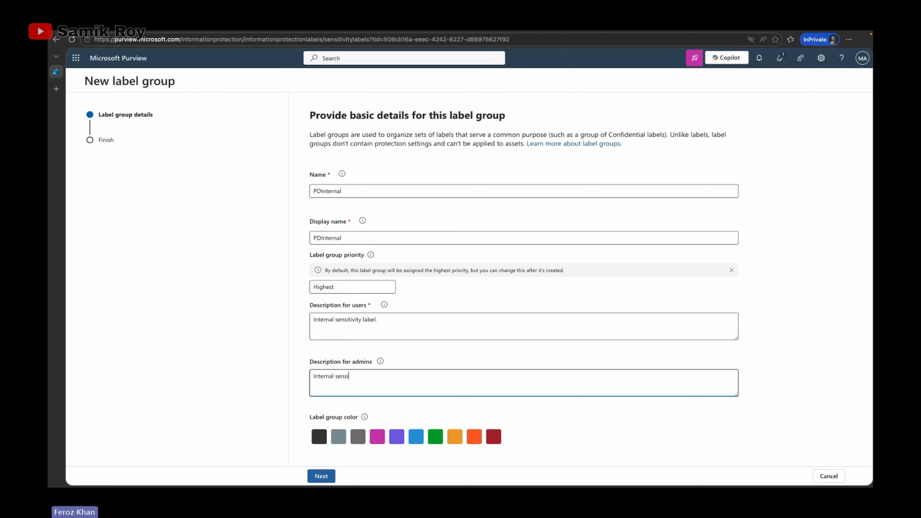
type("tivity label group for CodeSizzler.")
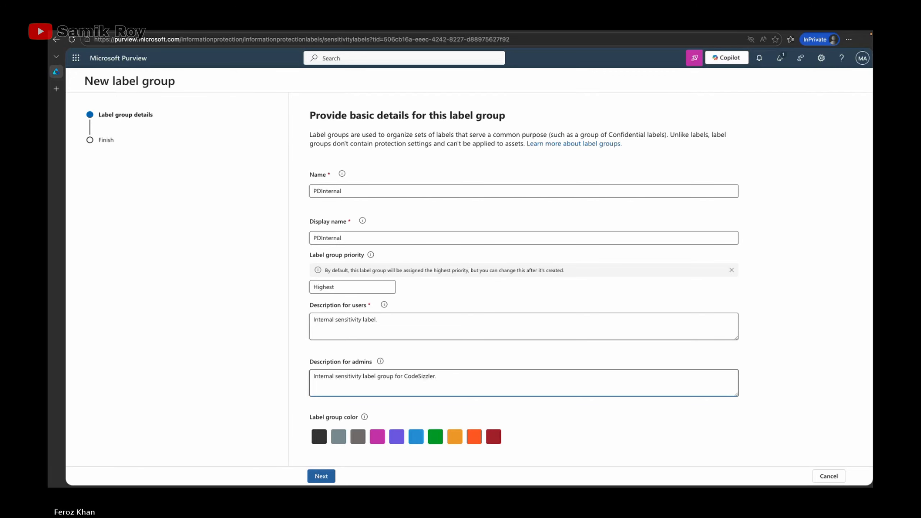
Step: Create the PDInternal label group and finish without creating a label in it yet
left_click(312, 475)
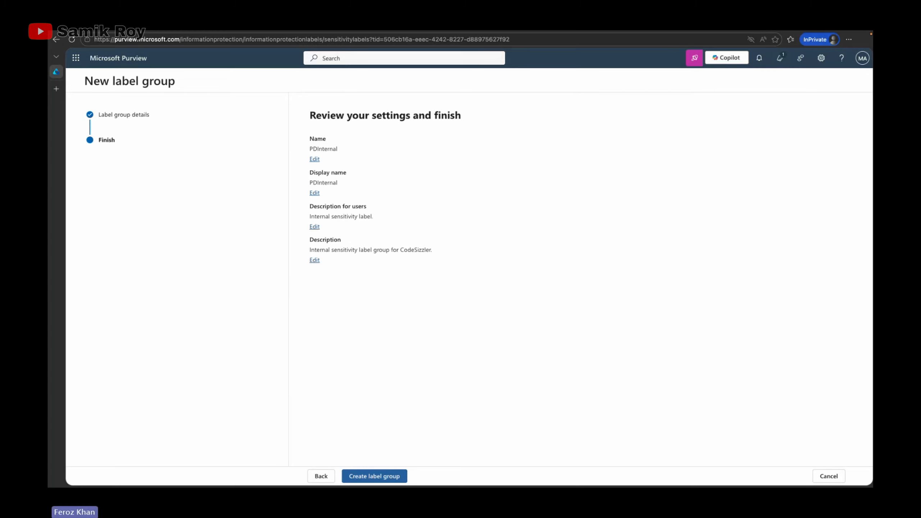
left_click(390, 471)
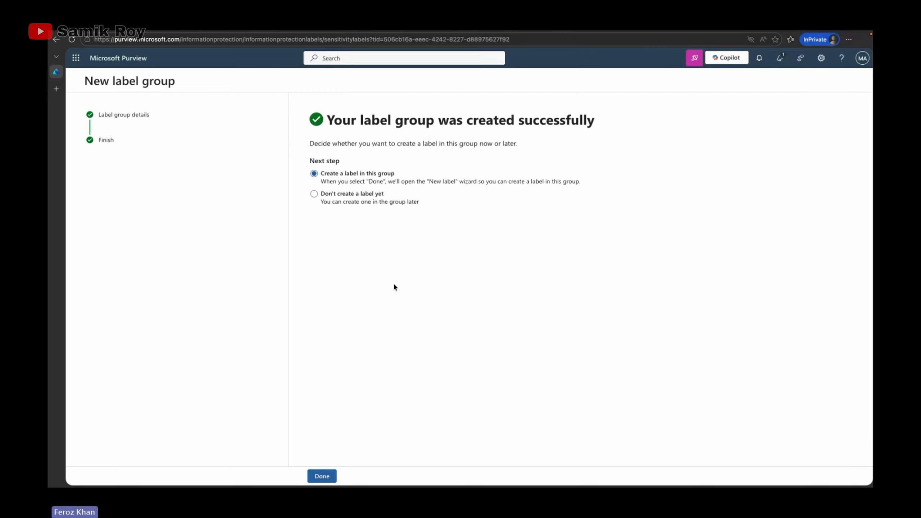
left_click(353, 201)
left_click(322, 476)
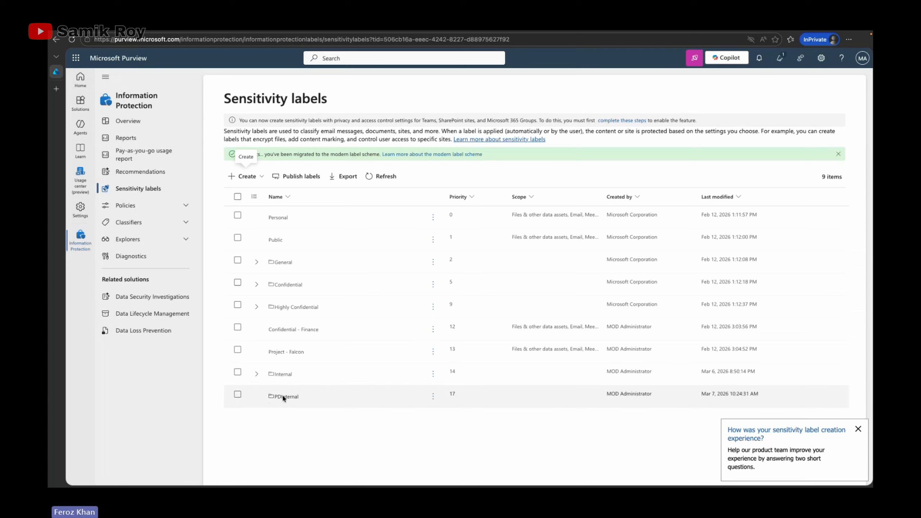
Step: Expand the Internal label group to examine the labels it contains
left_click(255, 374)
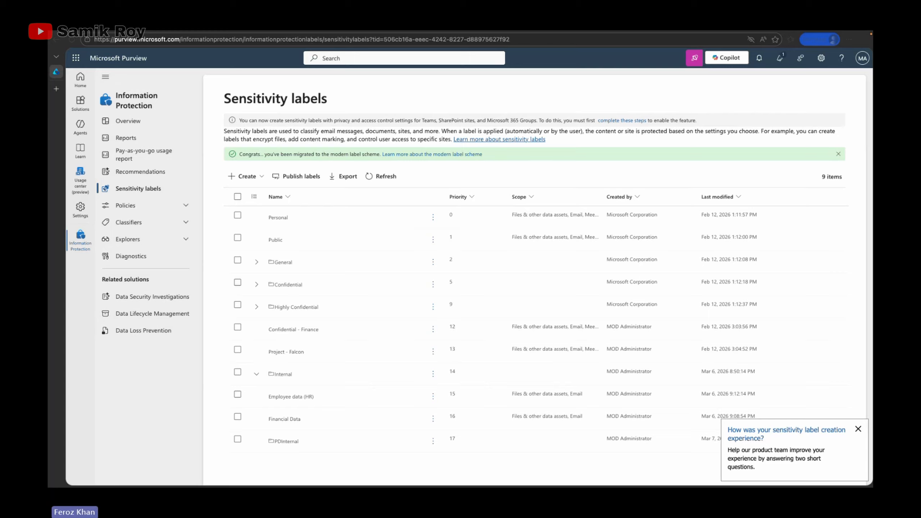
key("ctrl+Up")
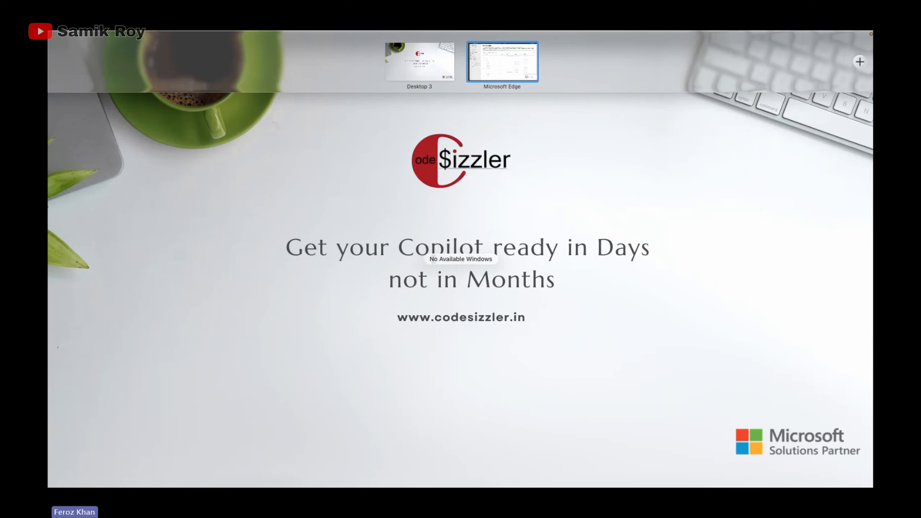
key("ctrl+Up")
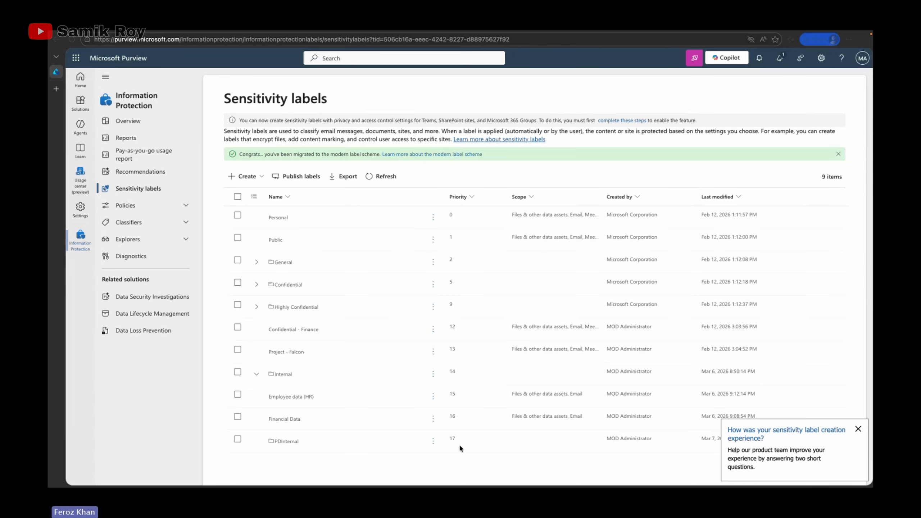
Step: Start a new label in the PDInternal group with both the name and the display name set to Employee data (HR)
left_click(433, 441)
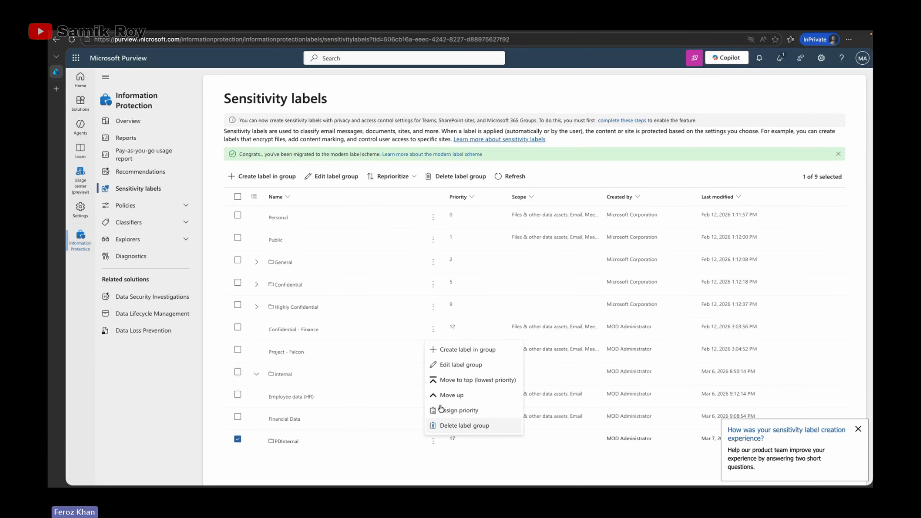
left_click(452, 353)
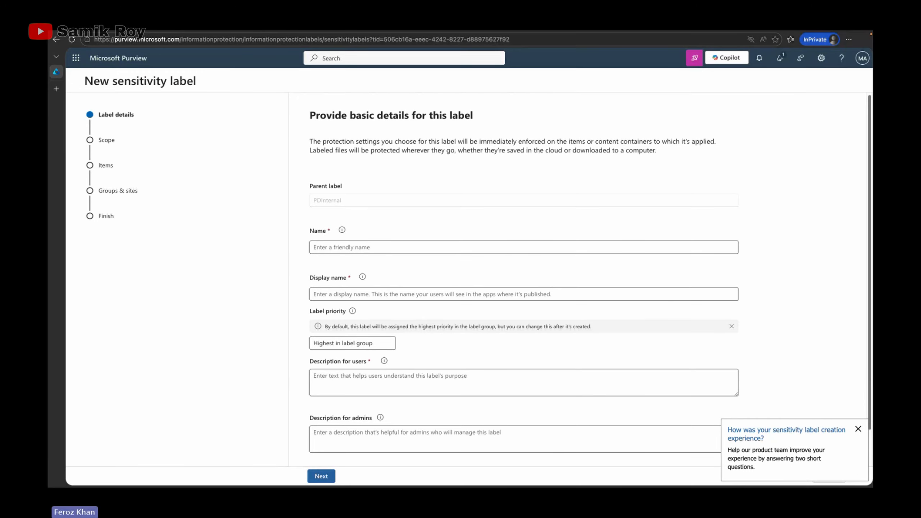
left_click(337, 246)
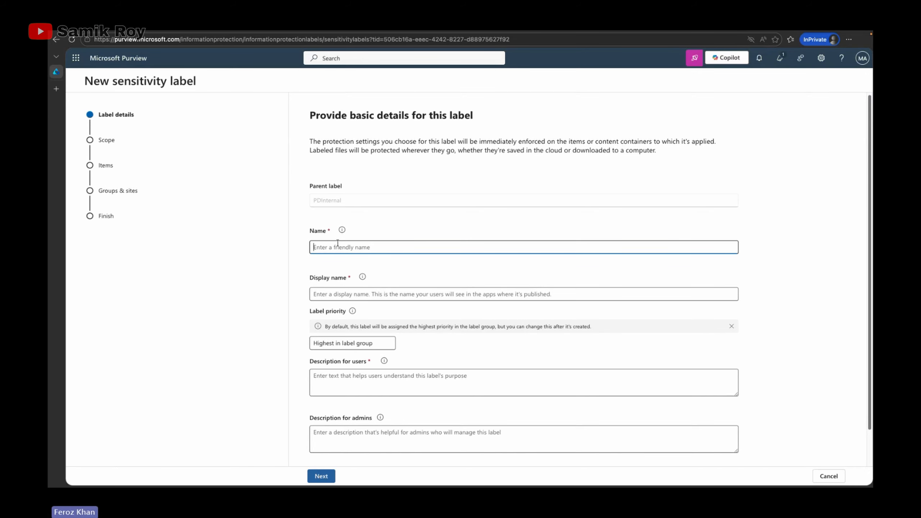
type("Employee data (HR)")
key("super+a")
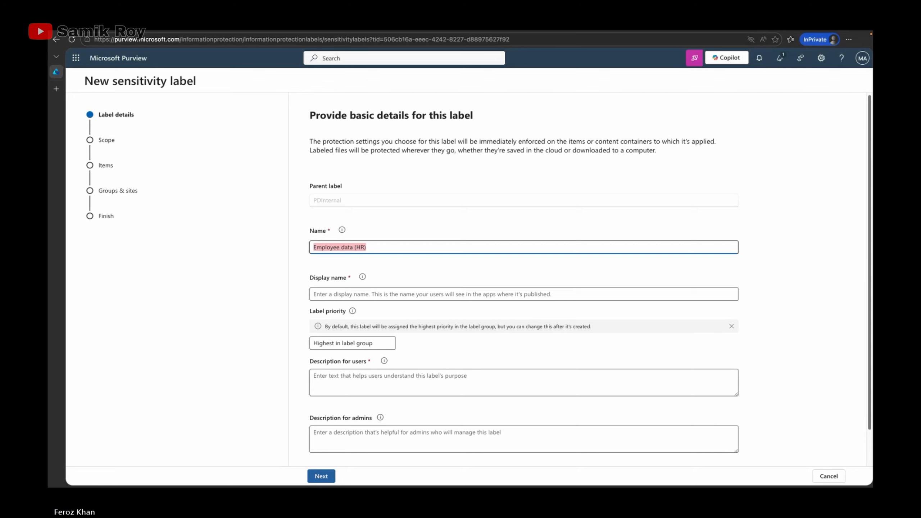
key("super+c")
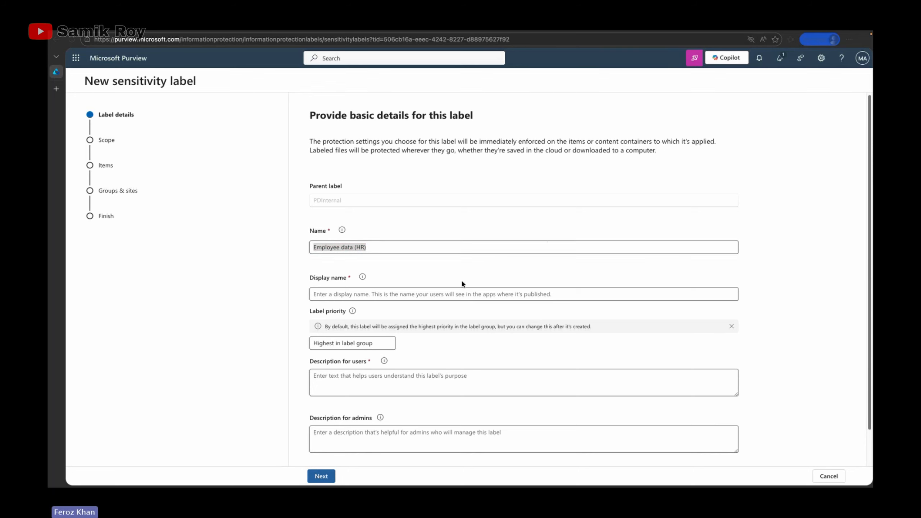
left_click(458, 295)
key("super+v")
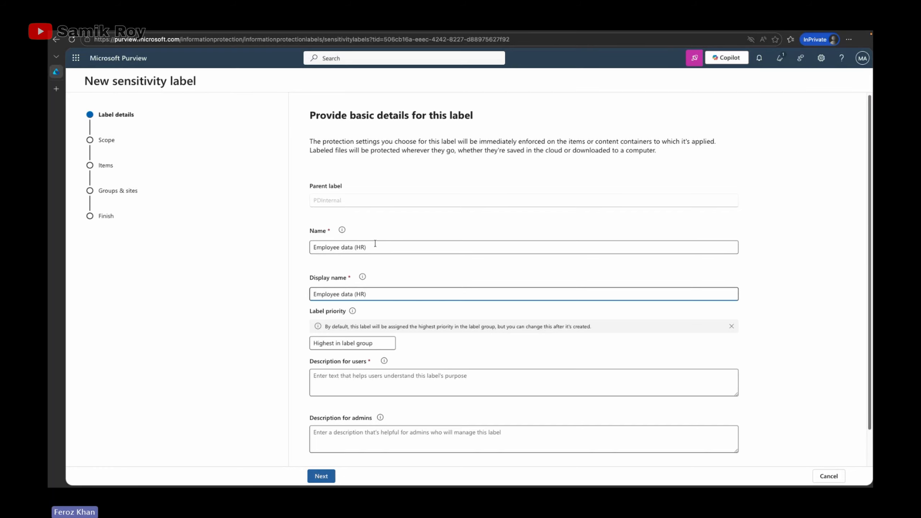
Step: Describe the label for users as "This HR label is the default label for all specified documents in the HR Department."
left_click(412, 387)
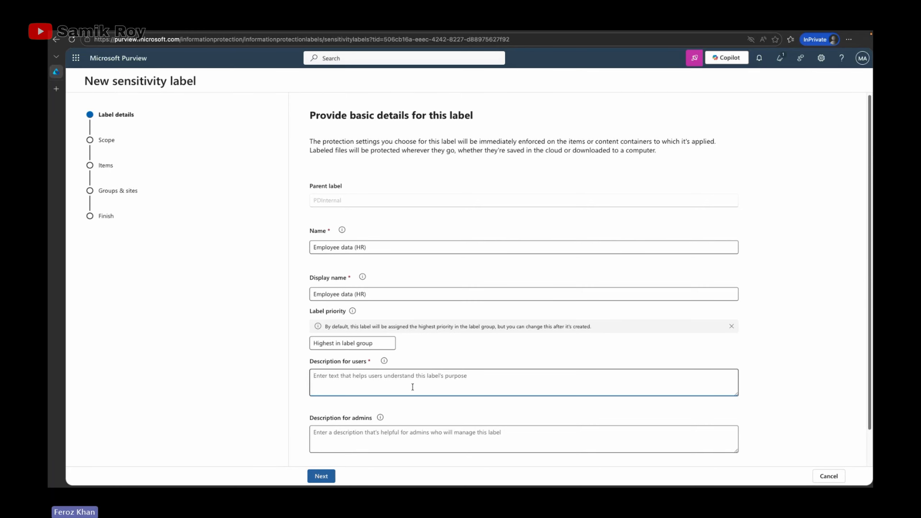
type("This HR labe")
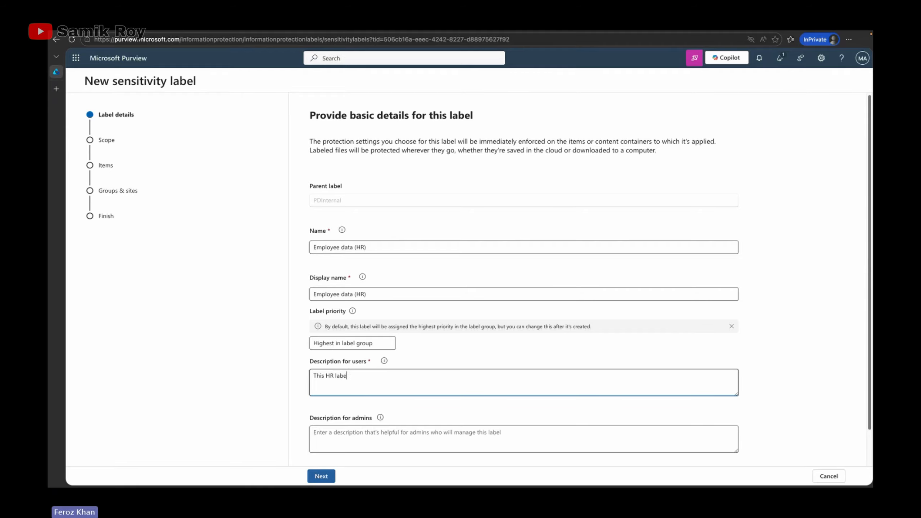
type("l is the default label for all specified documents in the HR De")
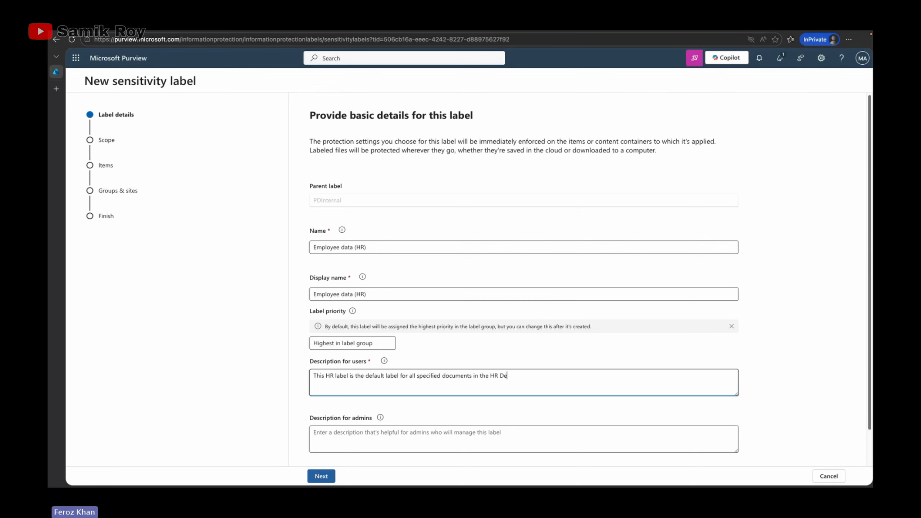
type("partment.")
key("Tab")
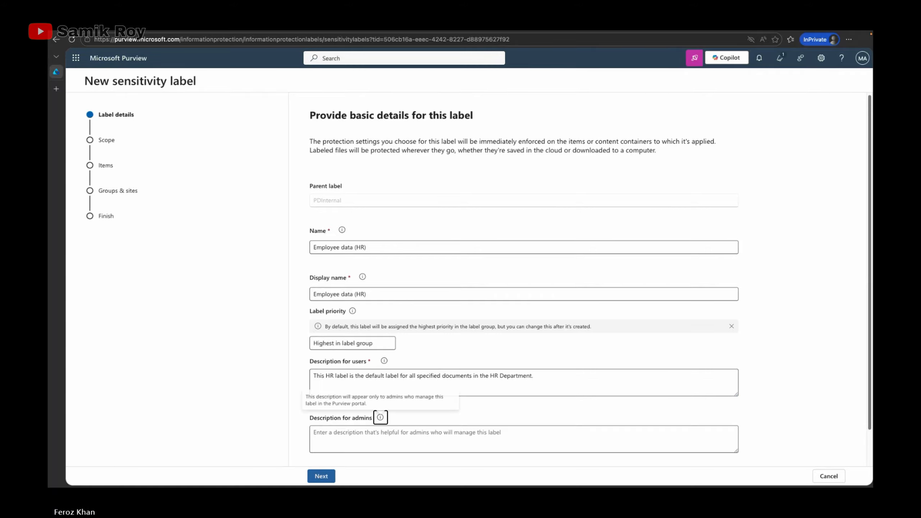
Step: Enter an admin description saying the label was created in consultation with the head of the HR Department, who should be contacted to change the label settings
key("Tab")
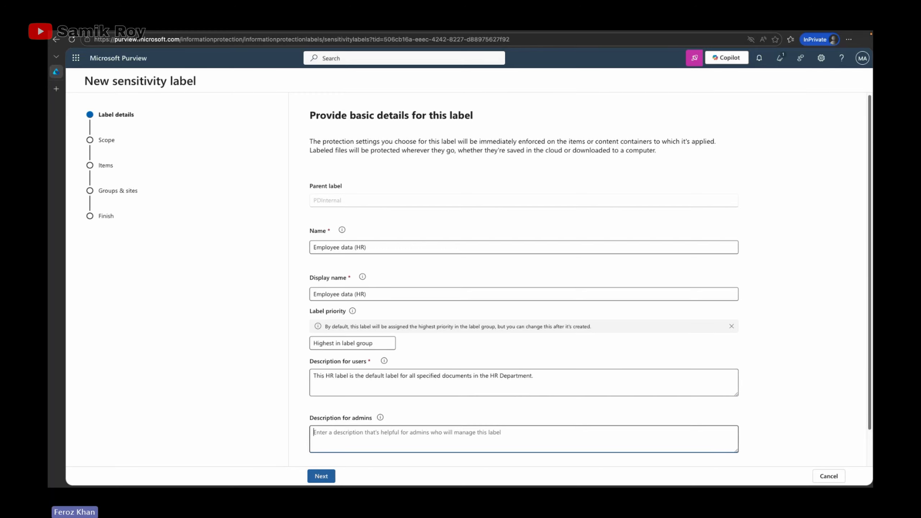
type("This labe")
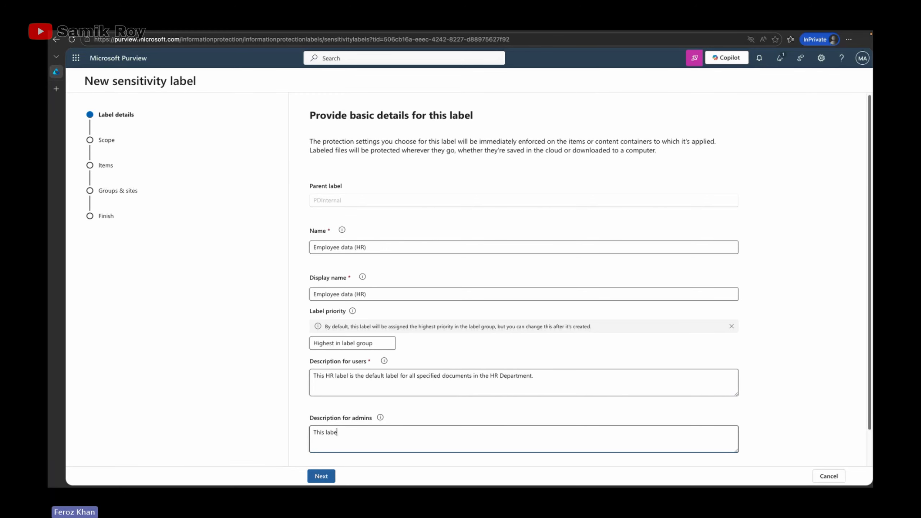
type("l is created in consiu")
key("BackSpace")
key("BackSpace")
type("ultation")
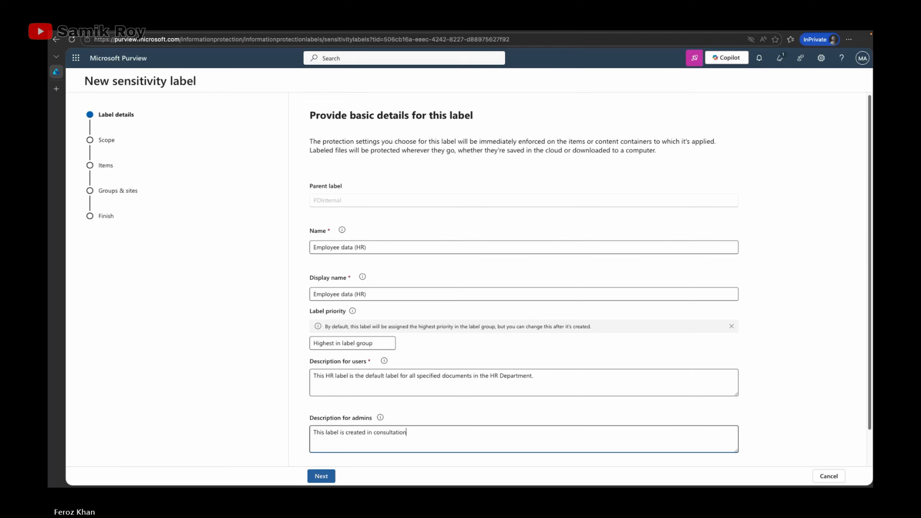
type(" with Ms. ")
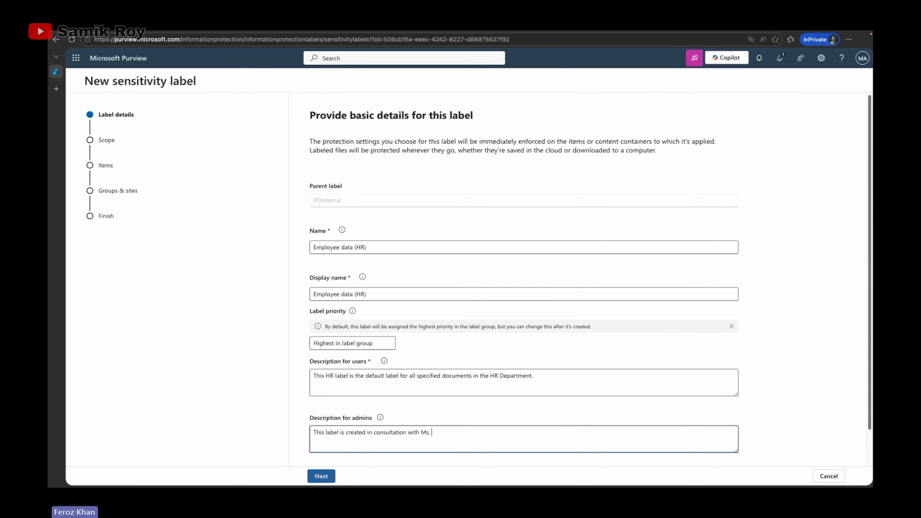
type("Sharon (Head of the HR Department)")
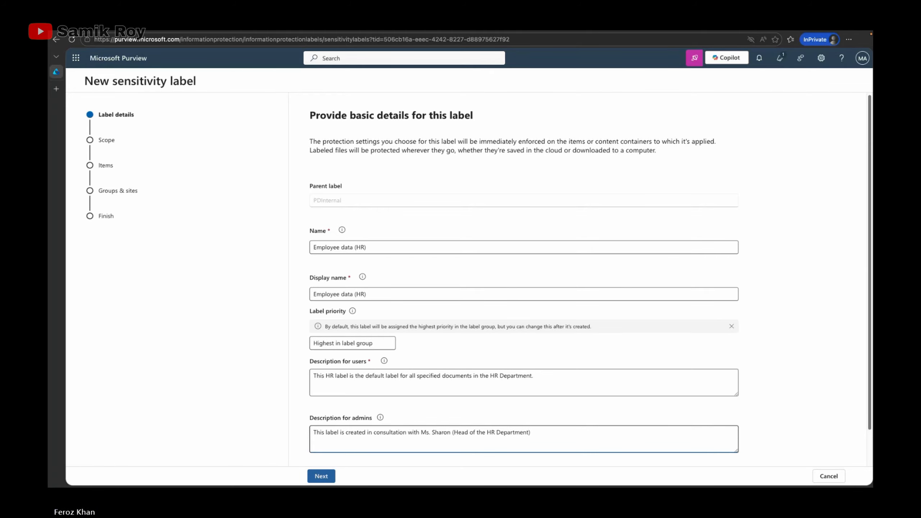
type(". ")
type("Cont")
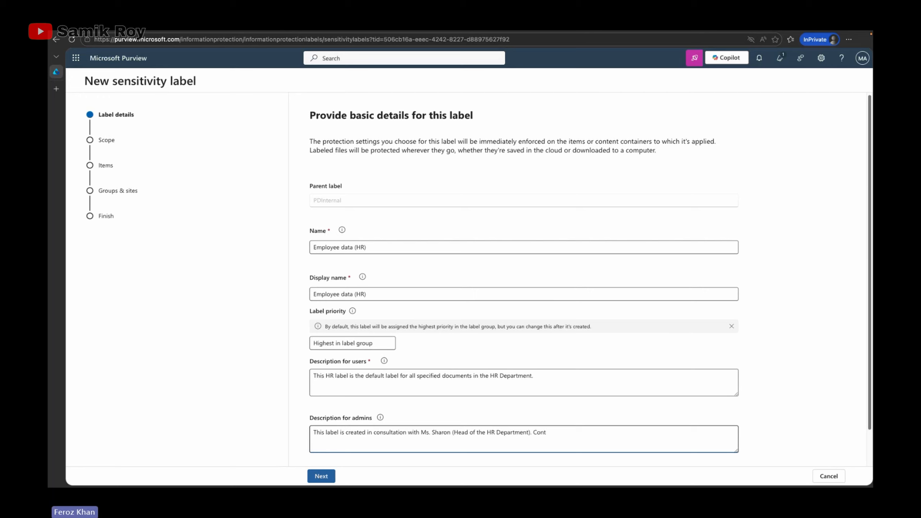
type("act her i")
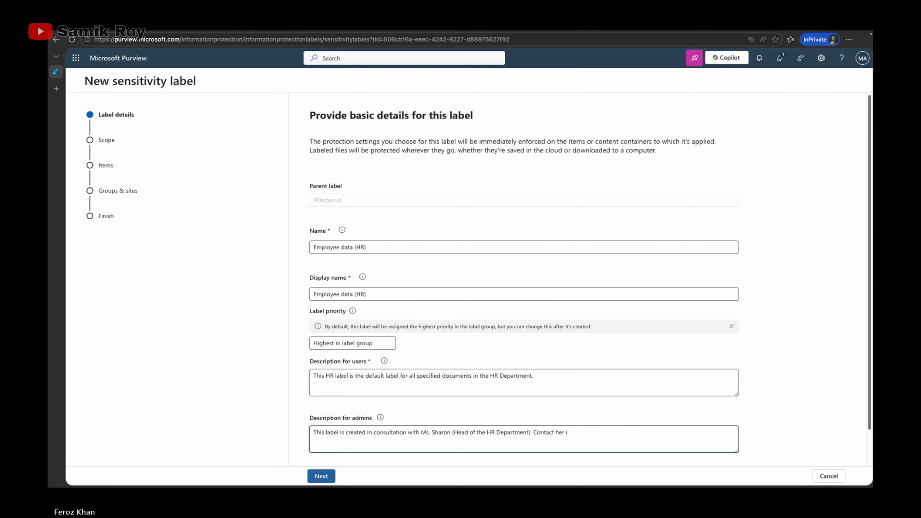
type("f you need ")
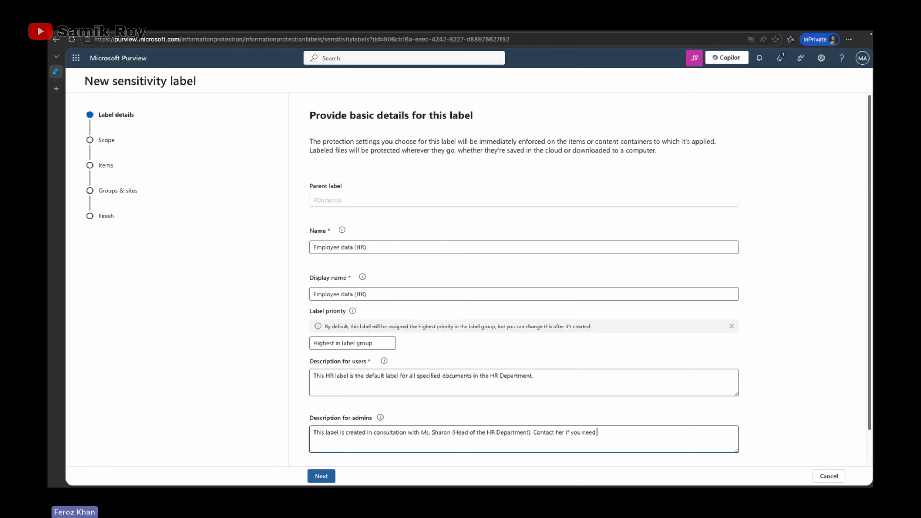
type("to change the label settings.")
Step: Try to continue to the scope settings with the label details as entered
scroll(346, 459, "down", 1)
mouse_move(346, 459)
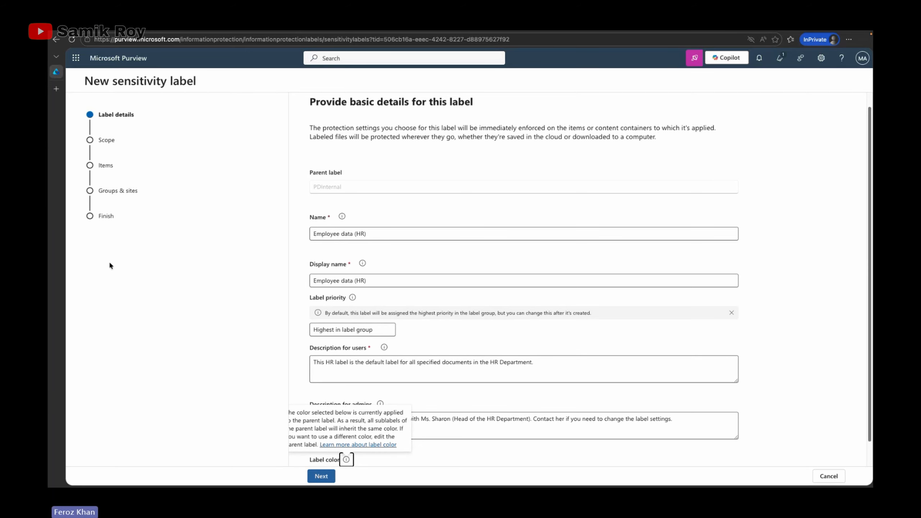
scroll(391, 417, "down", 1)
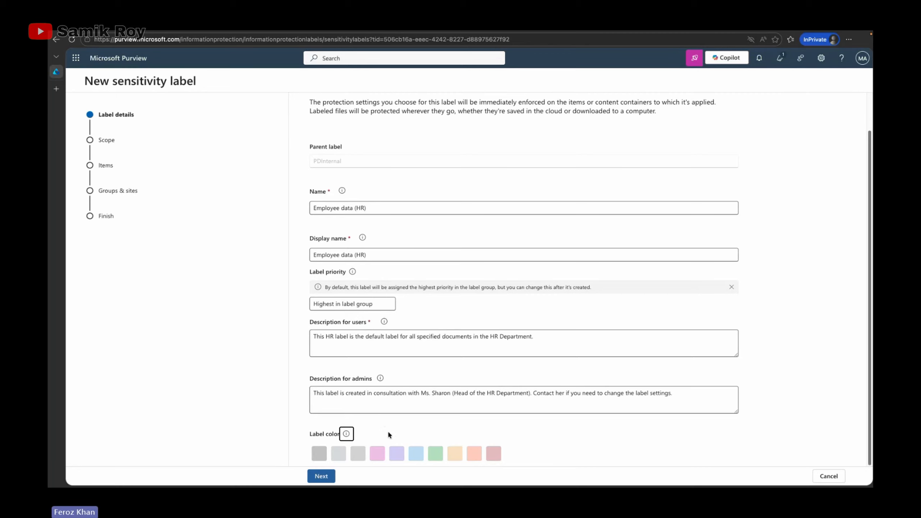
left_click(396, 430)
left_click(322, 476)
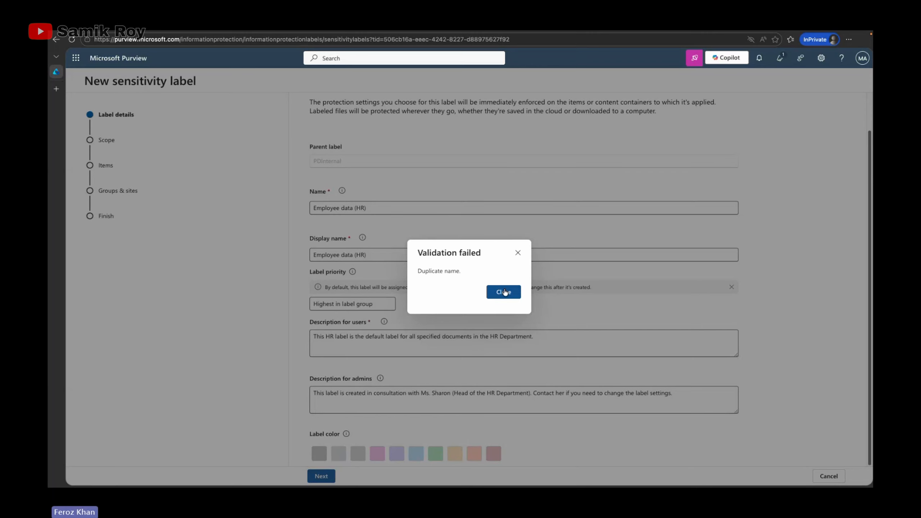
left_click(517, 253)
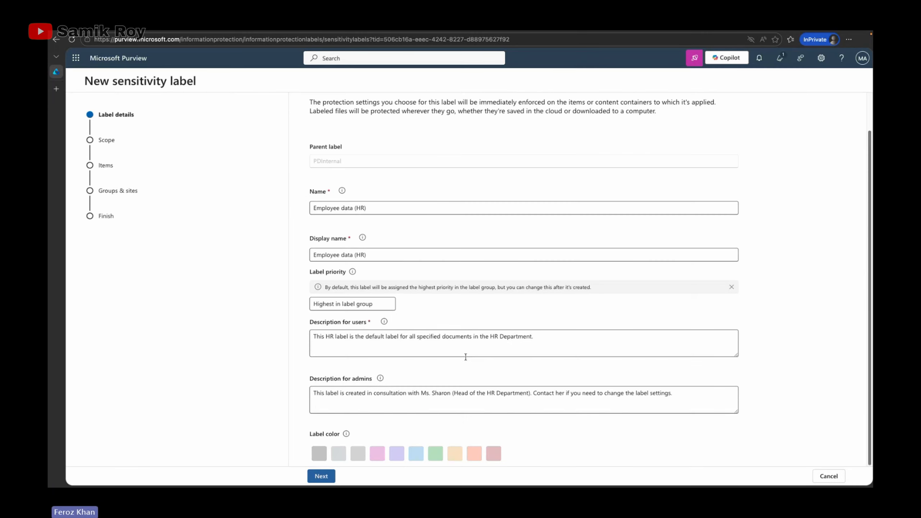
Step: Change both the name and the display name to Employee data PD (HR) and continue to the label's scope
left_click(395, 206)
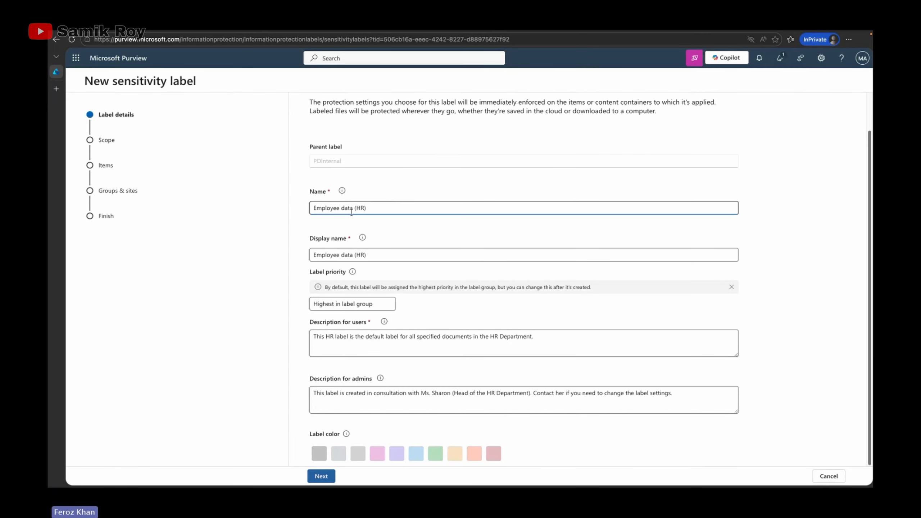
left_click(354, 208)
type("PD")
left_click(353, 255)
type("PD")
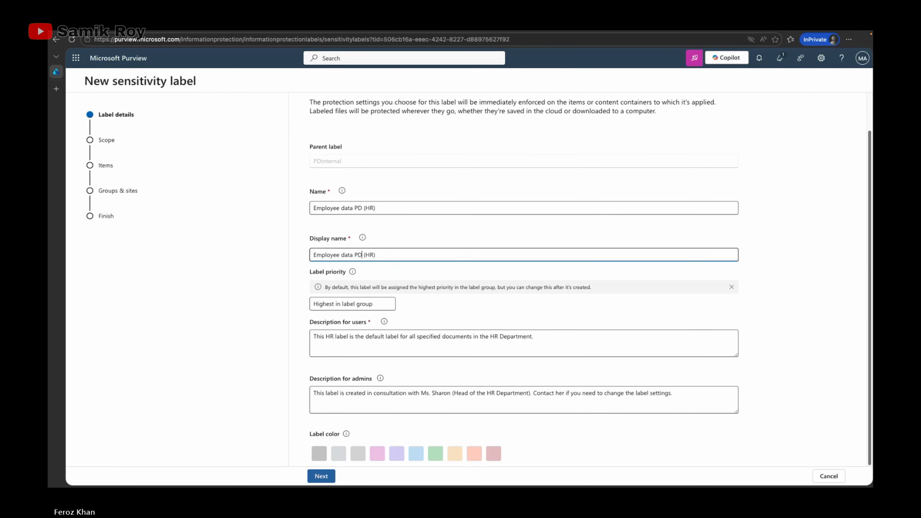
left_click(316, 480)
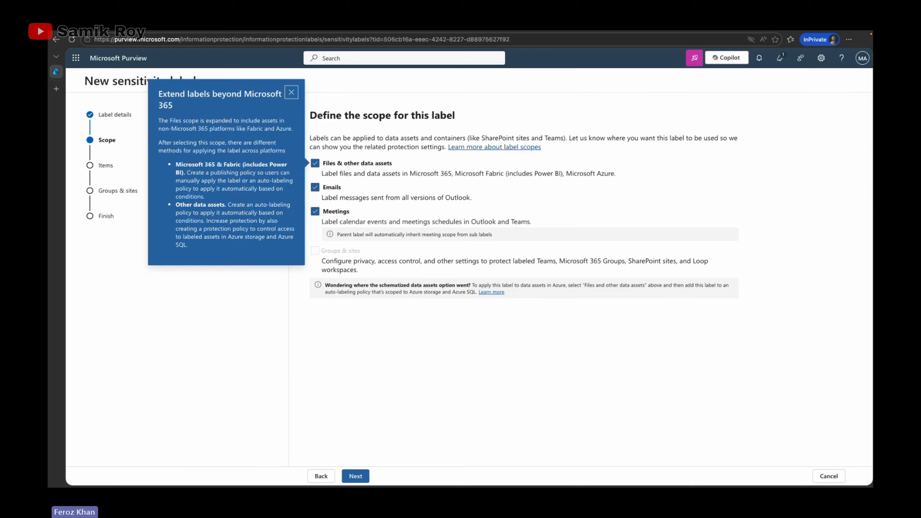
Step: Confirm the label's scope and select Control access and Apply content marking as its protection settings
left_click(325, 214)
left_click(356, 476)
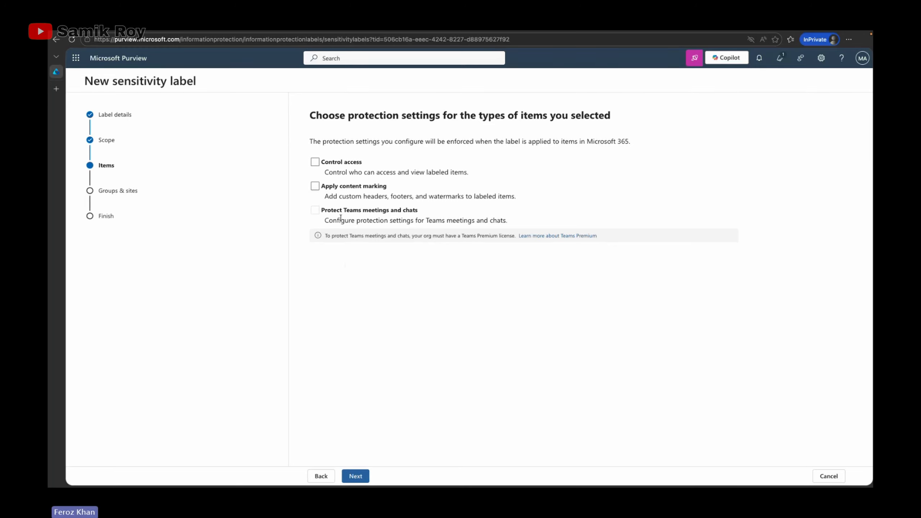
left_click(314, 163)
left_click(315, 185)
left_click(354, 476)
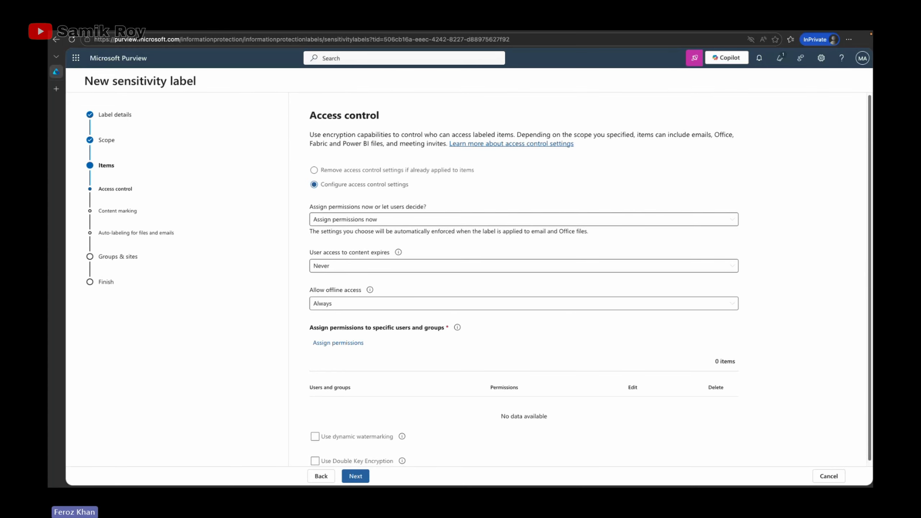
Step: Allow offline access only for a number of days and set it to 15
left_click(425, 309)
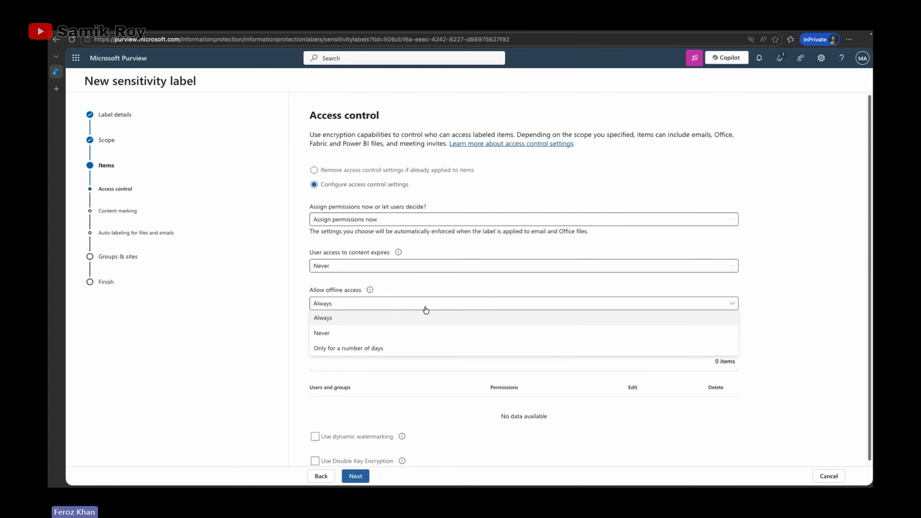
left_click(419, 348)
left_click(399, 337)
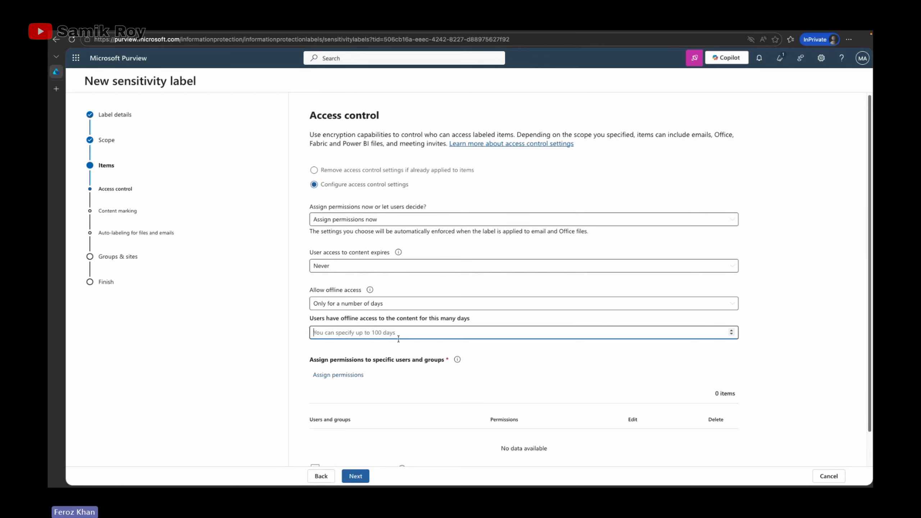
type("15")
key("Tab")
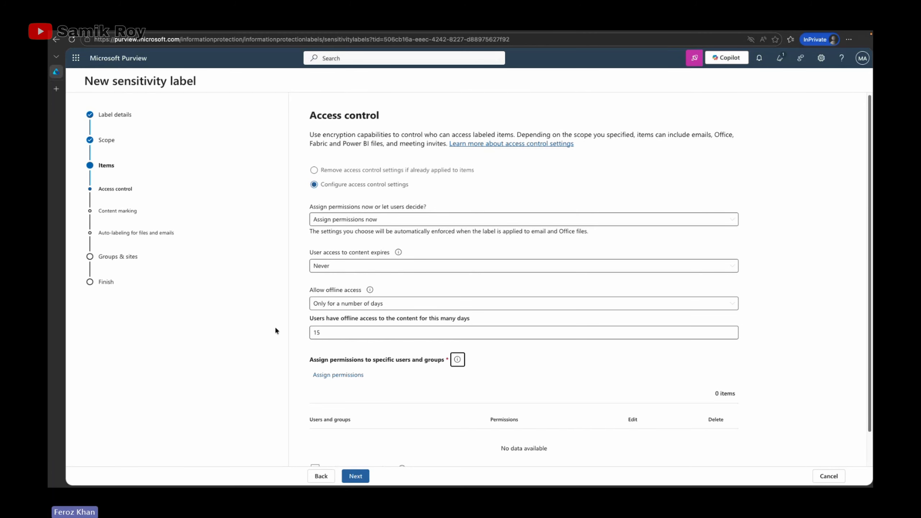
Step: Assign permissions to any authenticated users with the default permission level and continue to the content marking settings
left_click(338, 376)
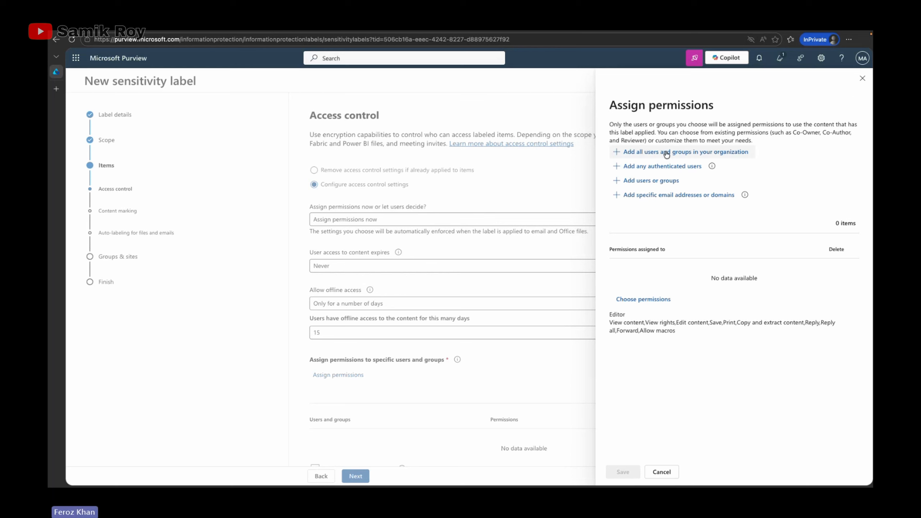
left_click(662, 166)
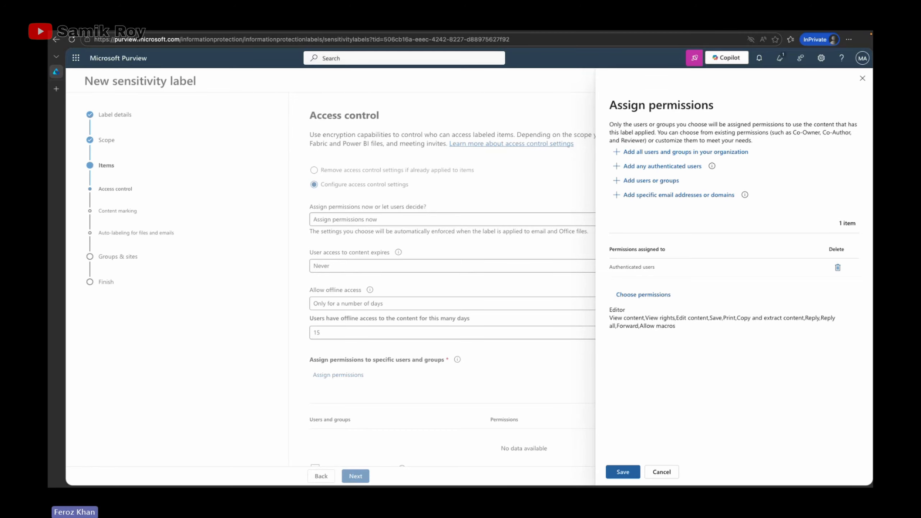
left_click(620, 472)
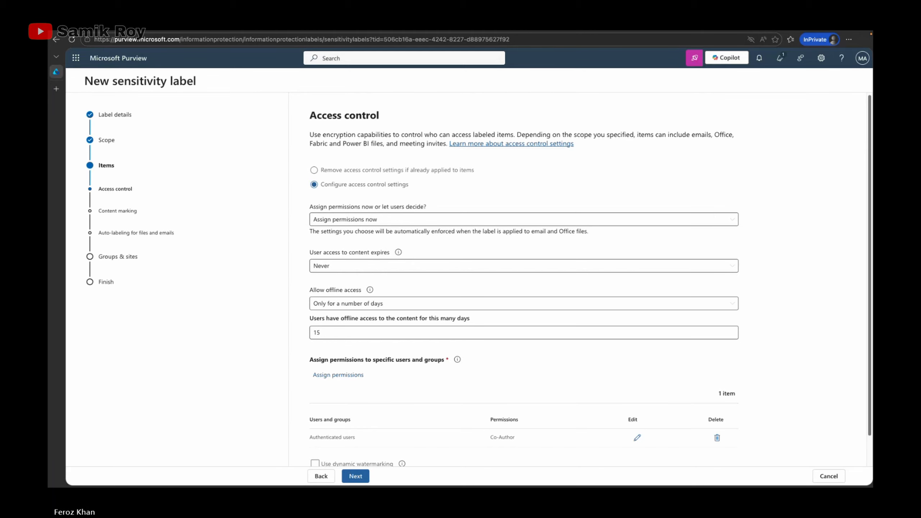
scroll(472, 331, "down", 1)
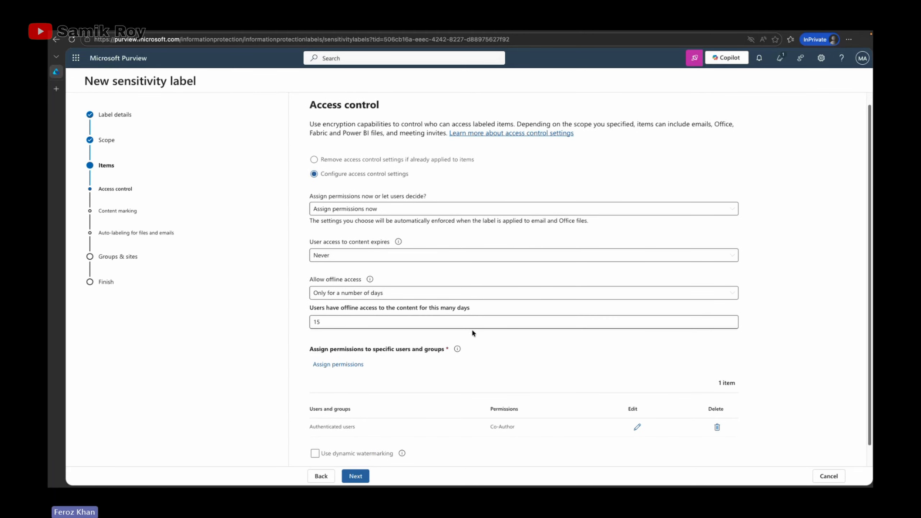
scroll(423, 373, "down", 1)
scroll(385, 436, "down", 1)
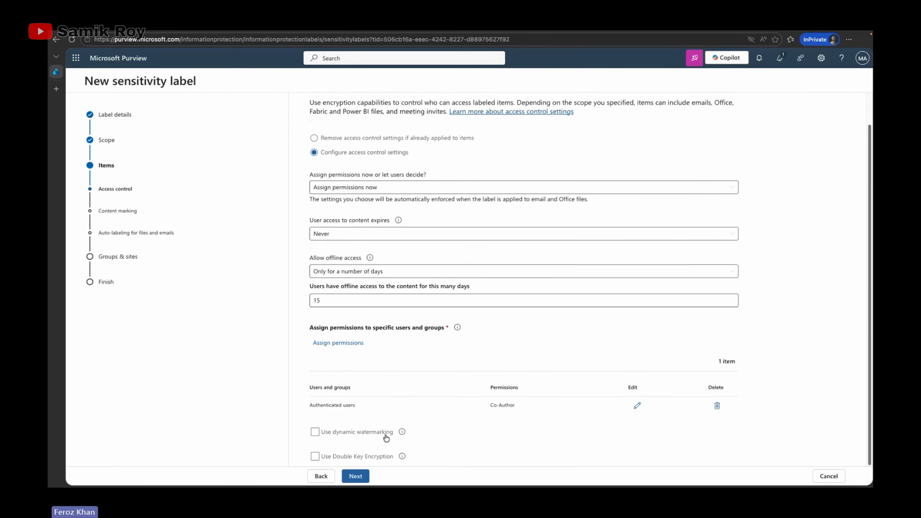
left_click(367, 475)
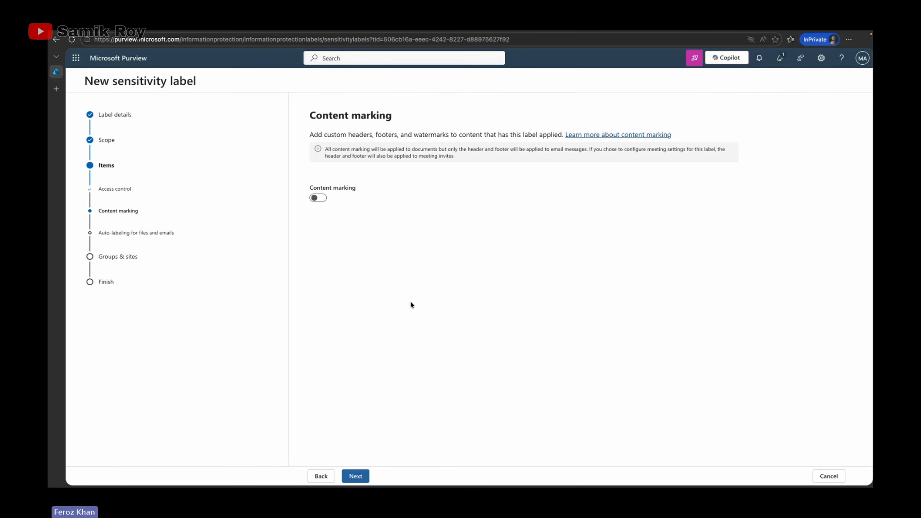
Step: Turn on content marking and add a watermark with the text INTERNAL USE ONLY
left_click(318, 198)
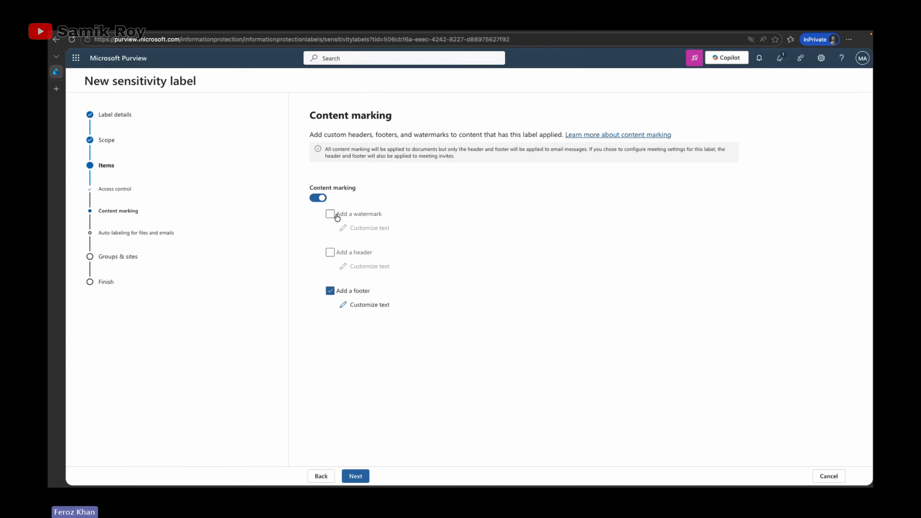
left_click(337, 216)
left_click(366, 229)
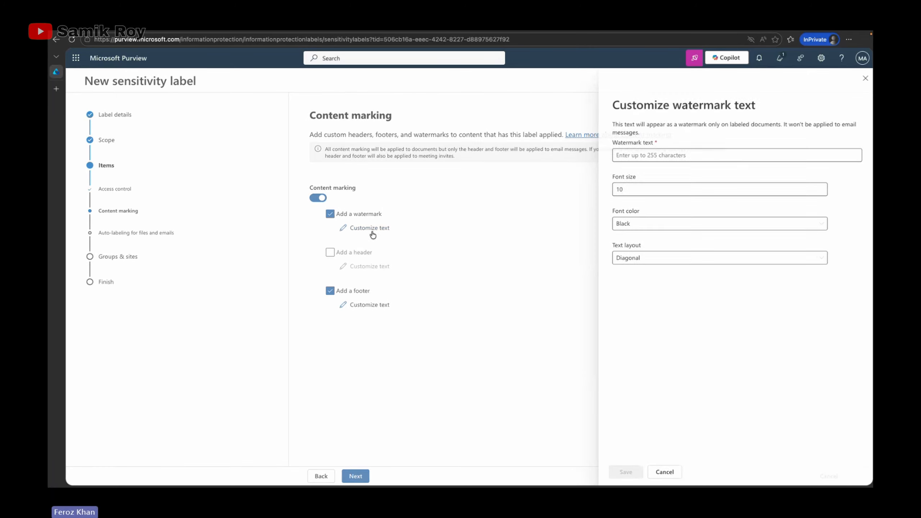
left_click(659, 157)
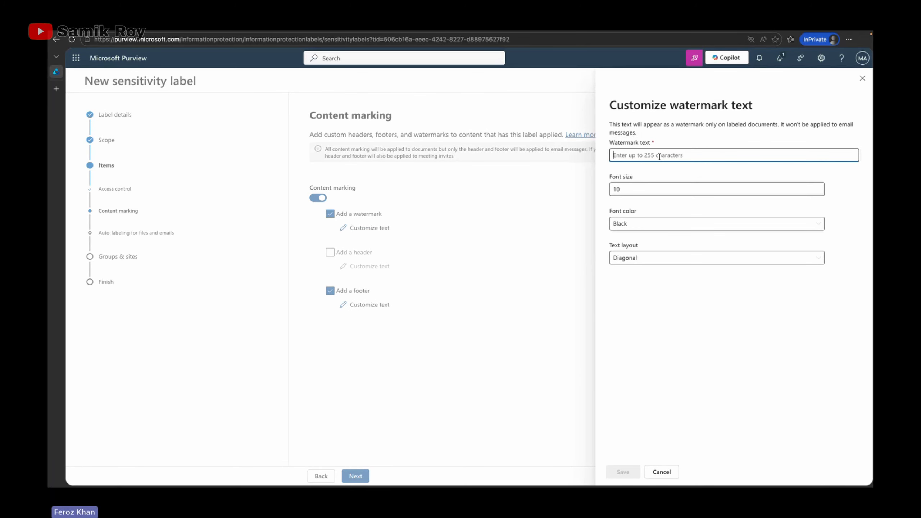
type("INte")
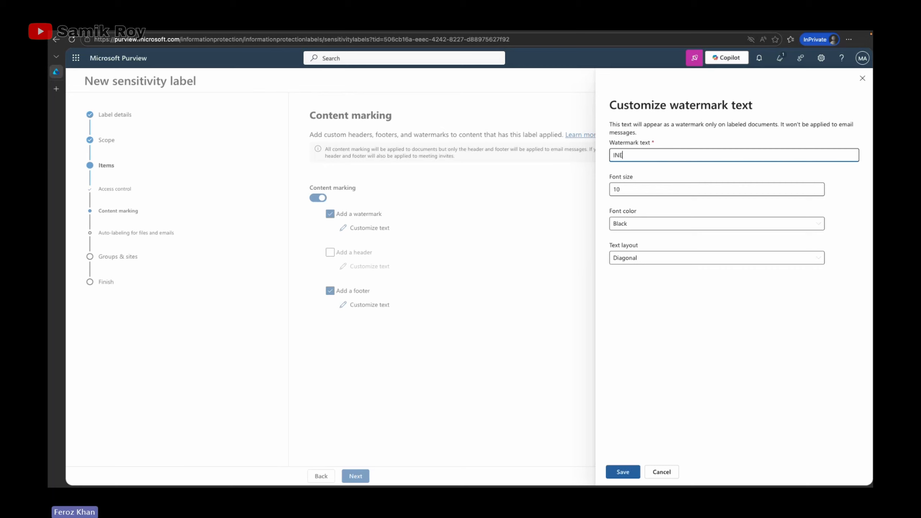
key("BackSpace")
key("BackSpace")
key("Caps_Lock")
type("TERNAL USE ONLY")
key("Tab")
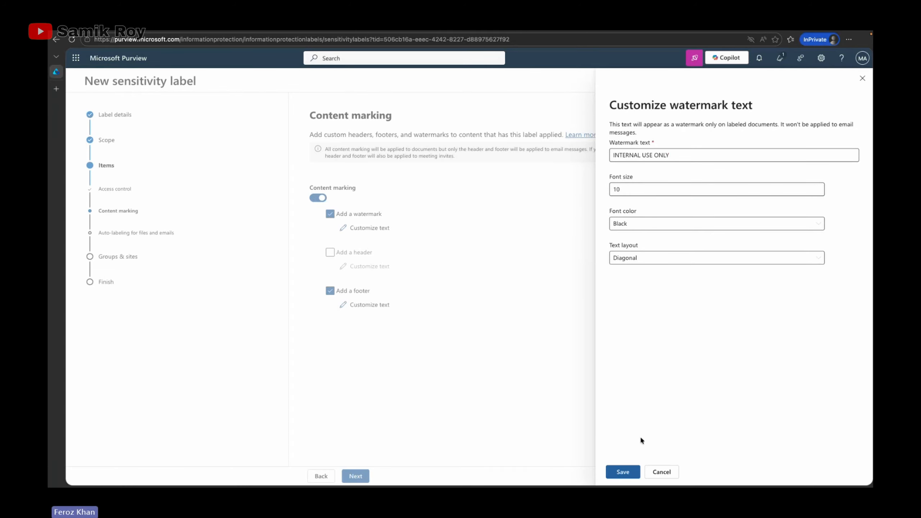
left_click(626, 470)
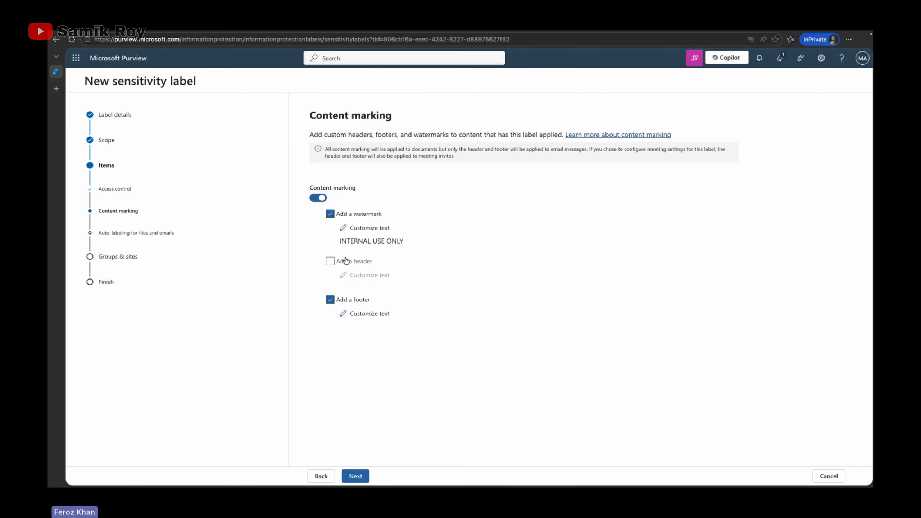
Step: Add a header with the text Internal Document to the content marking
left_click(332, 262)
left_click(367, 274)
left_click(648, 149)
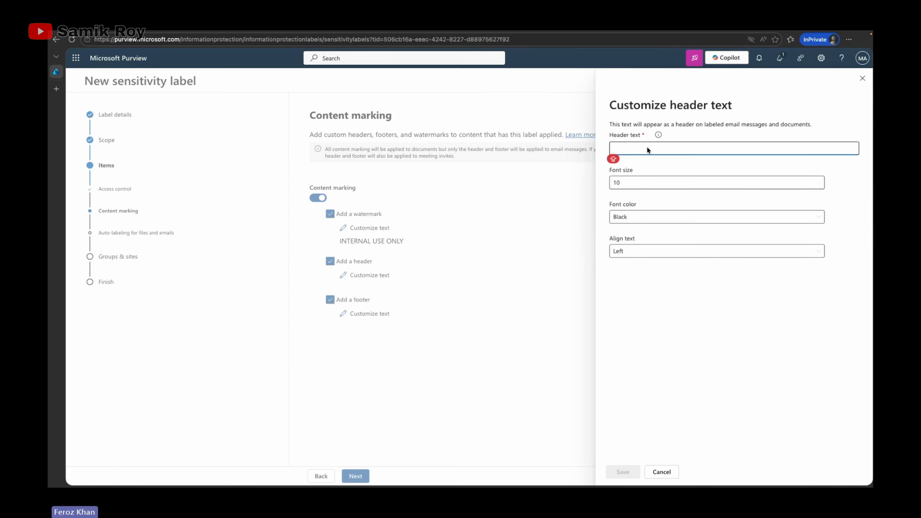
type("Internal Docu")
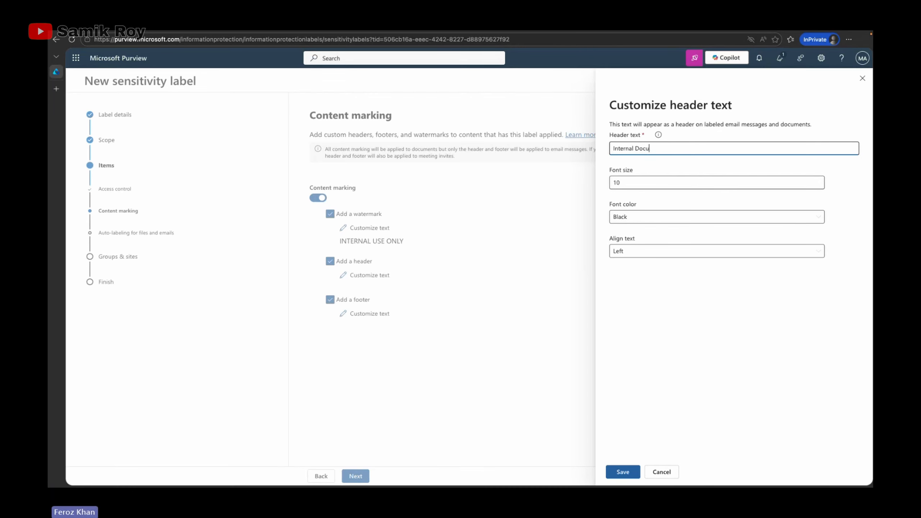
type("ment")
left_click(622, 472)
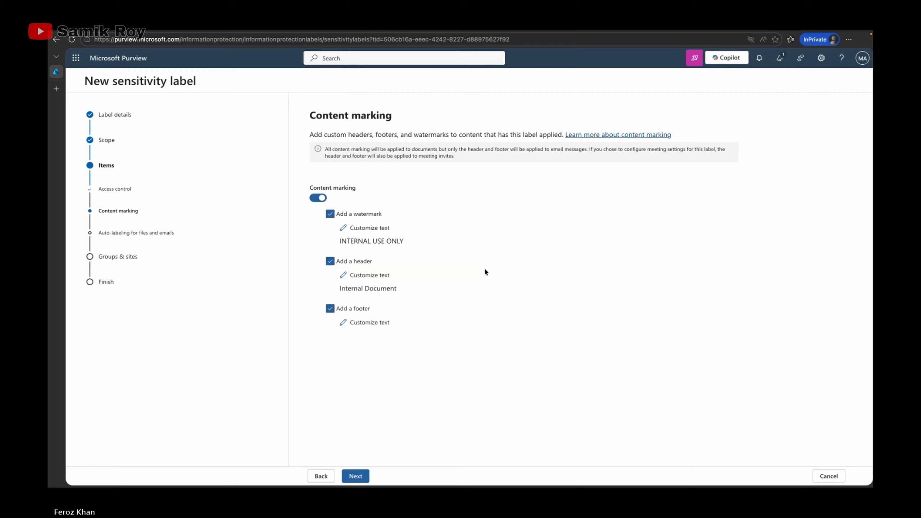
Step: Enter Contoso Confidential as the footer text of the content marking
left_click(369, 322)
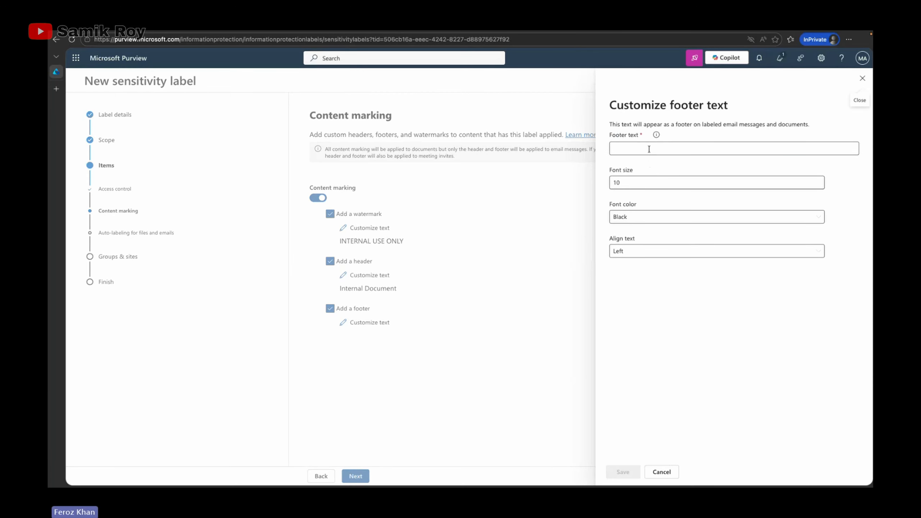
left_click(649, 149)
type("Cont")
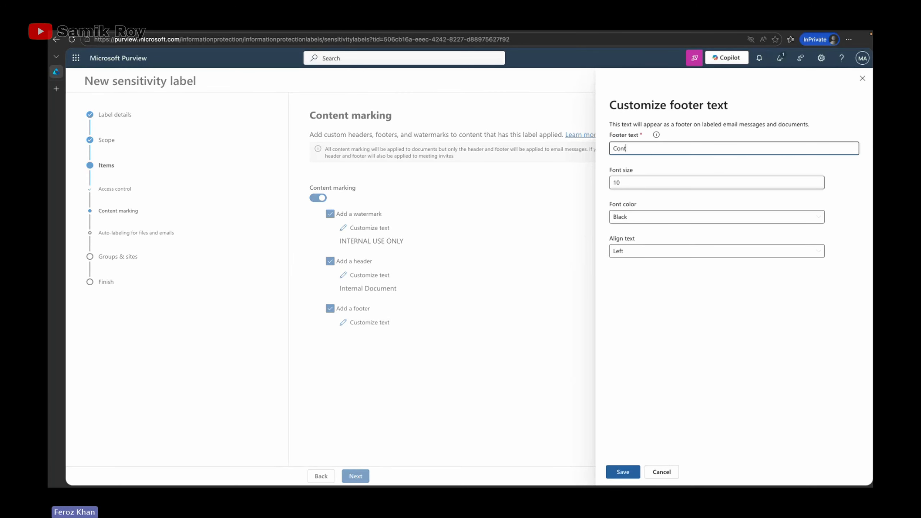
type("oso Confidential")
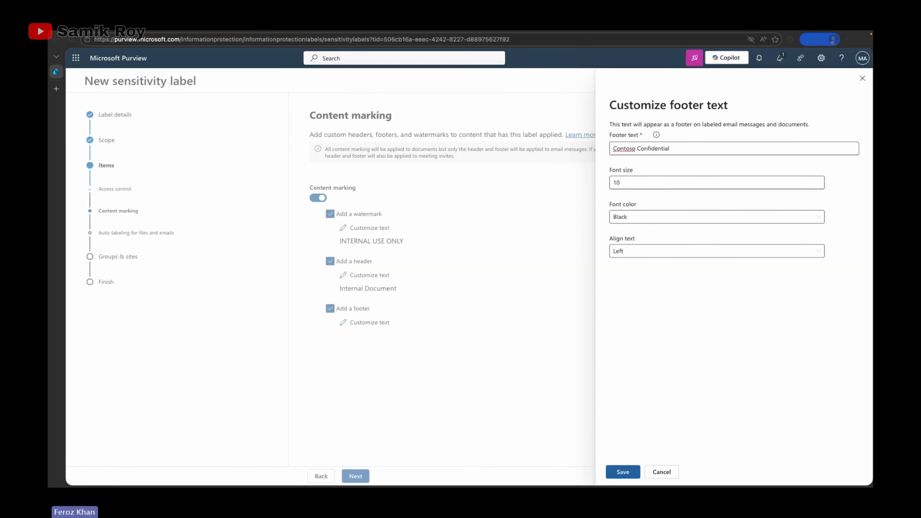
left_click(698, 346)
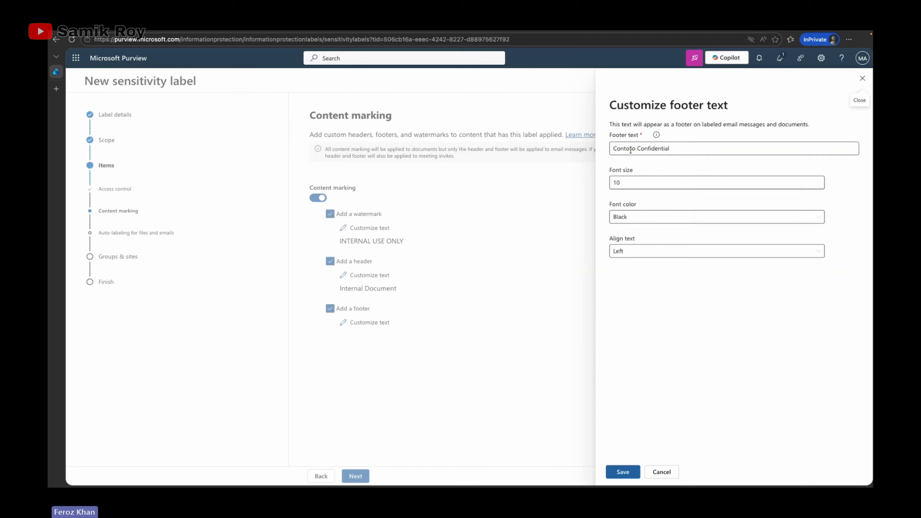
Step: Replace Contoso with CodeSizzler in the footer text and save the footer
left_click_drag(632, 148, 582, 144)
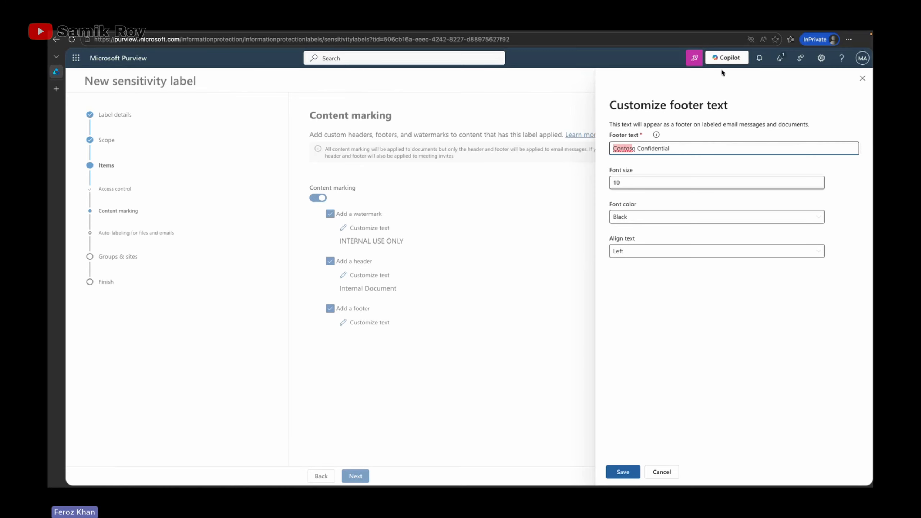
left_click(865, 56)
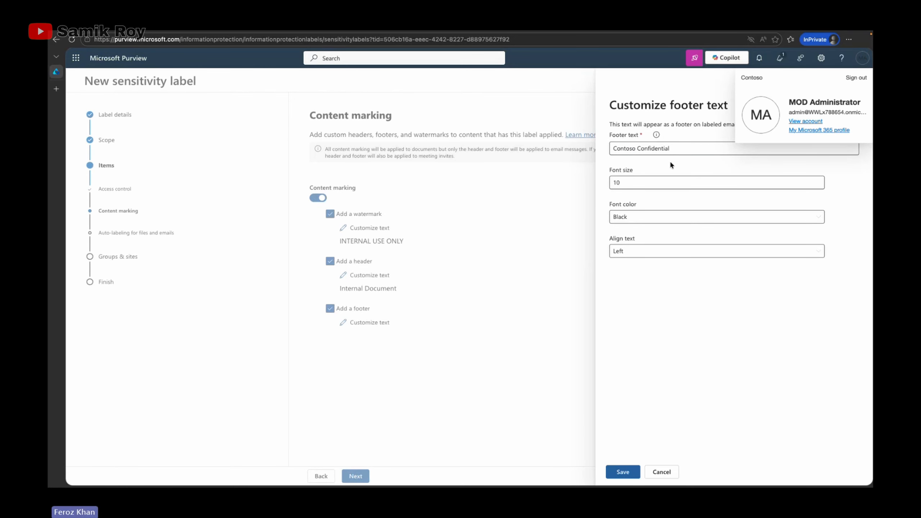
left_click(629, 148)
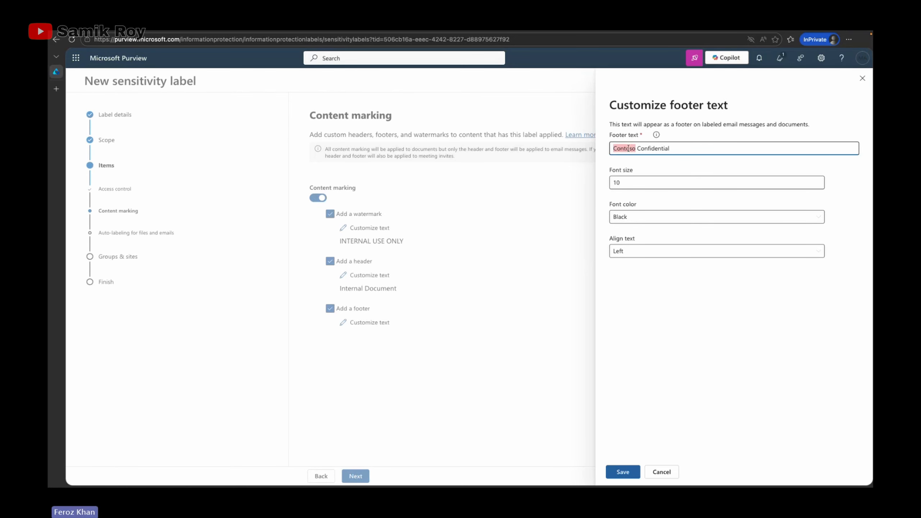
type("CodeSizzler")
left_click(659, 311)
left_click(622, 471)
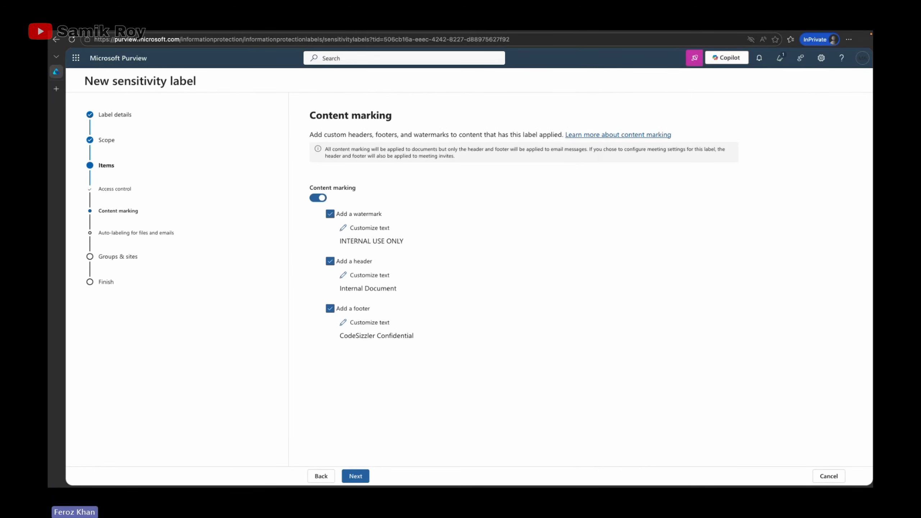
Step: Create the label without auto-labeling or group and site protection, and choose not to create a policy yet
left_click(354, 476)
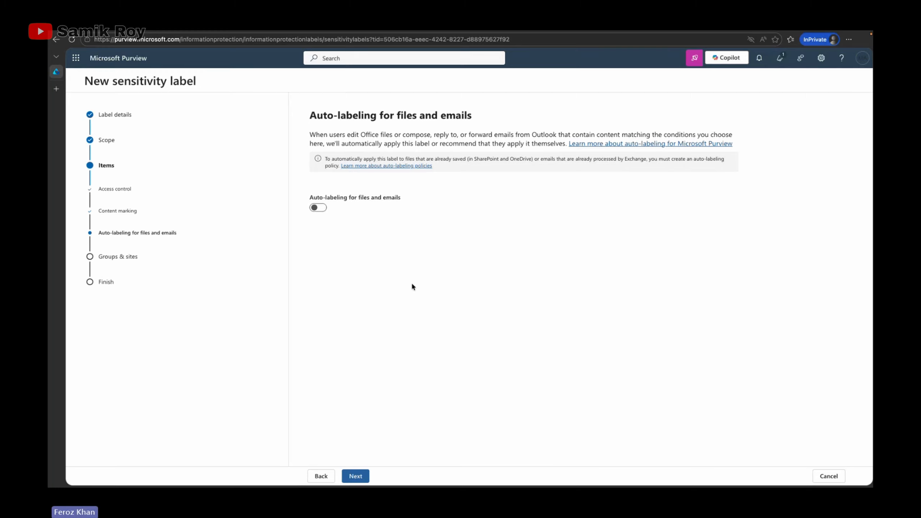
left_click(353, 480)
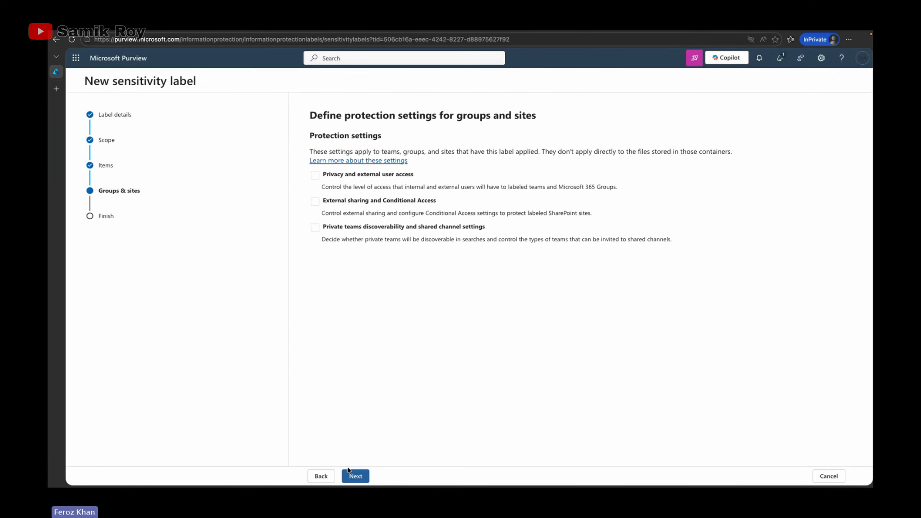
left_click(349, 474)
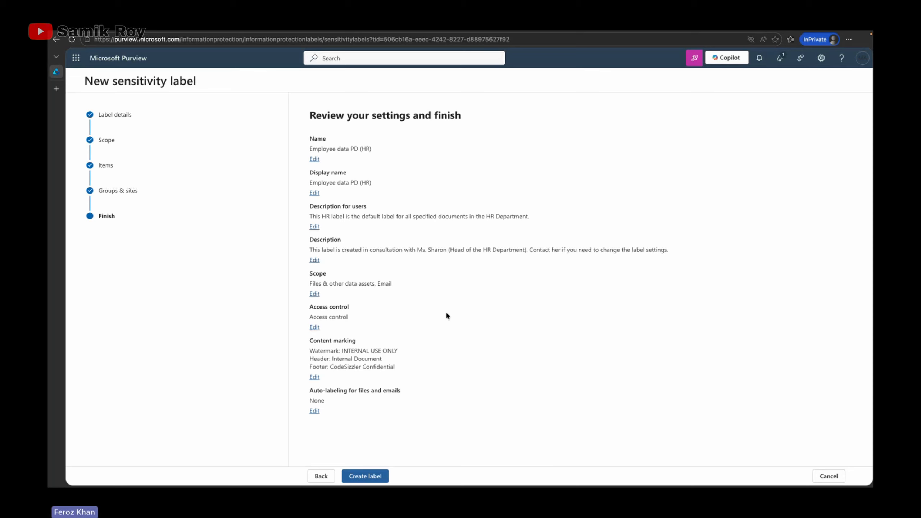
left_click(376, 480)
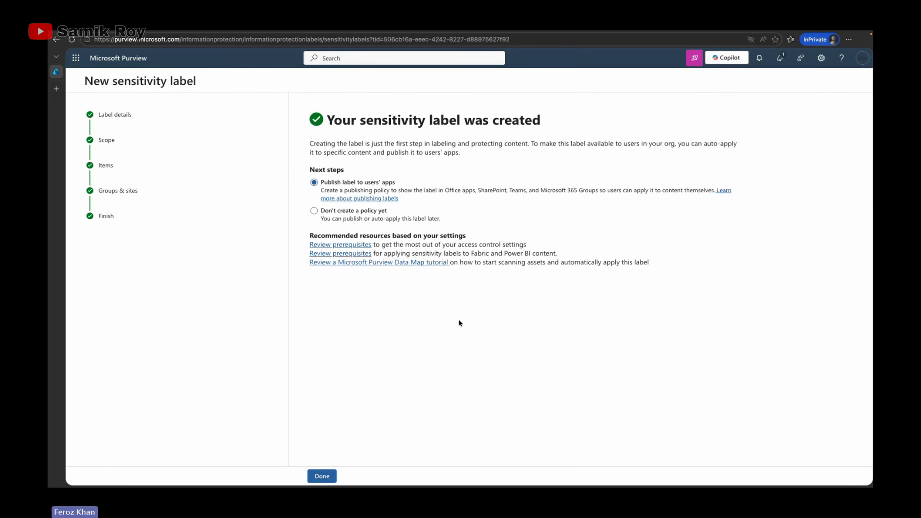
left_click(314, 211)
left_click(321, 476)
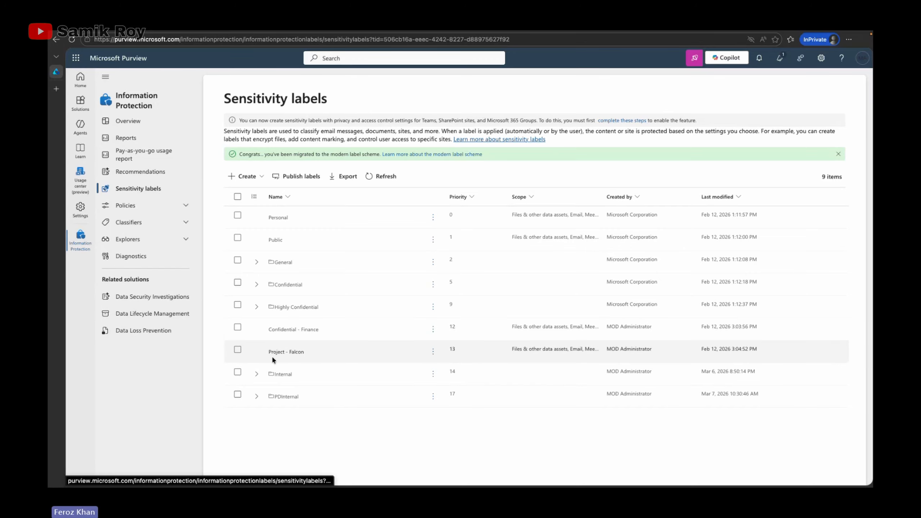
Step: Start a publishing policy for labels and open the selection of sensitivity labels to publish
left_click(296, 176)
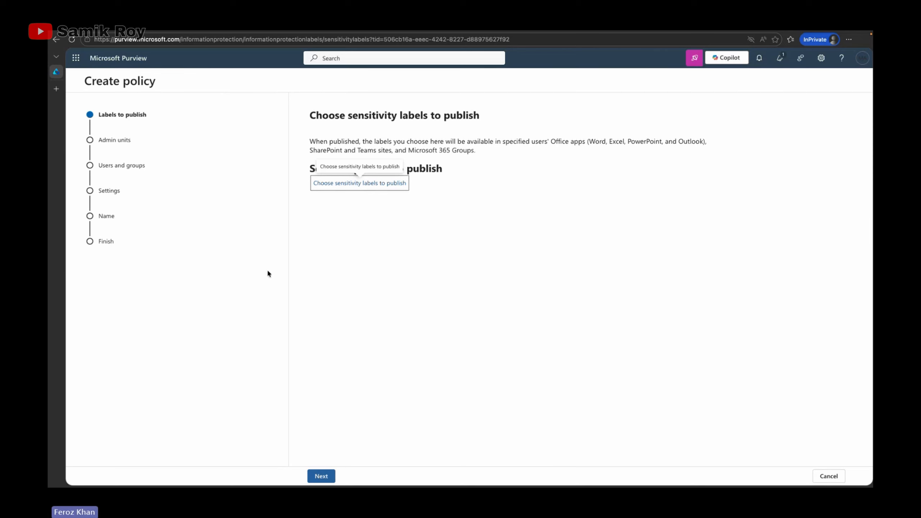
left_click(359, 185)
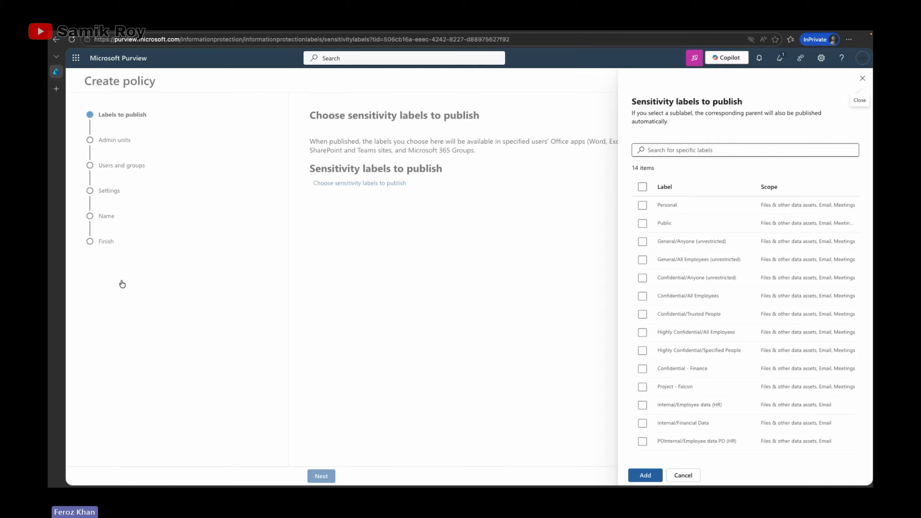
Step: Search the sensitivity labels to publish for Internal and for Employee data, and close the label selection
left_click(675, 149)
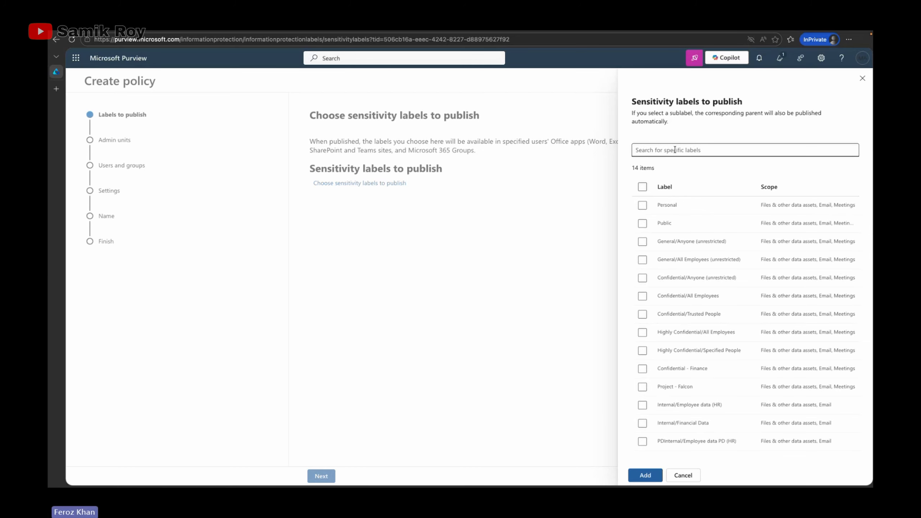
type("Internal")
key("ctrl+a")
key("BackSpace")
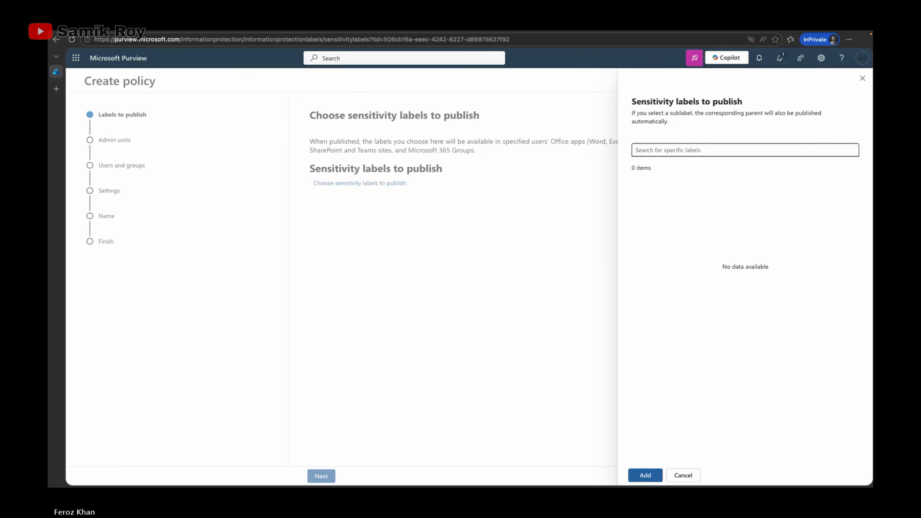
type("Em")
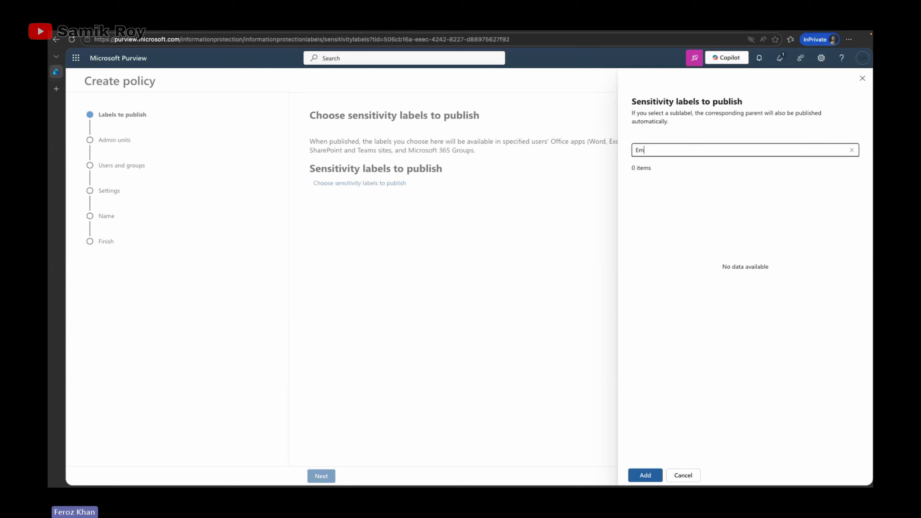
type("ployee data")
key("super+a")
key("BackSpace")
key("Escape")
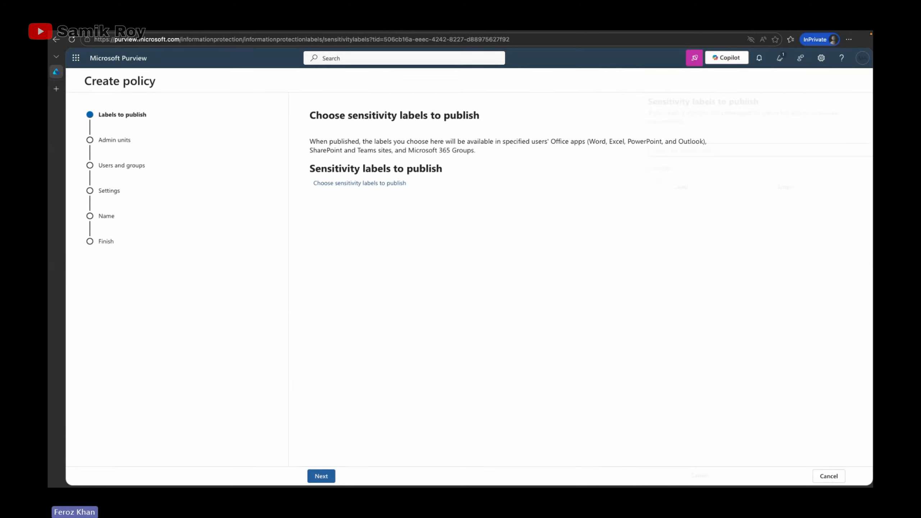
Step: Add only the PDInternal/Employee data PD (HR) label to the labels to publish
left_click(376, 186)
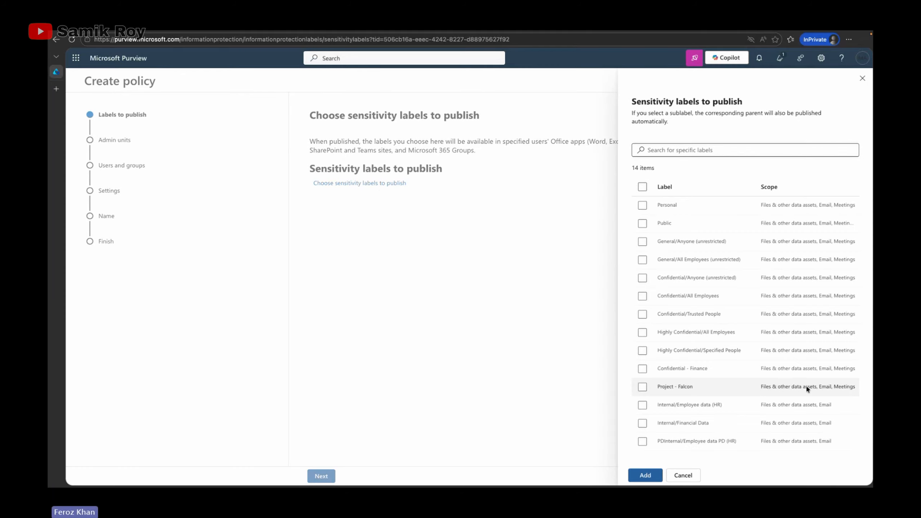
left_click(658, 404)
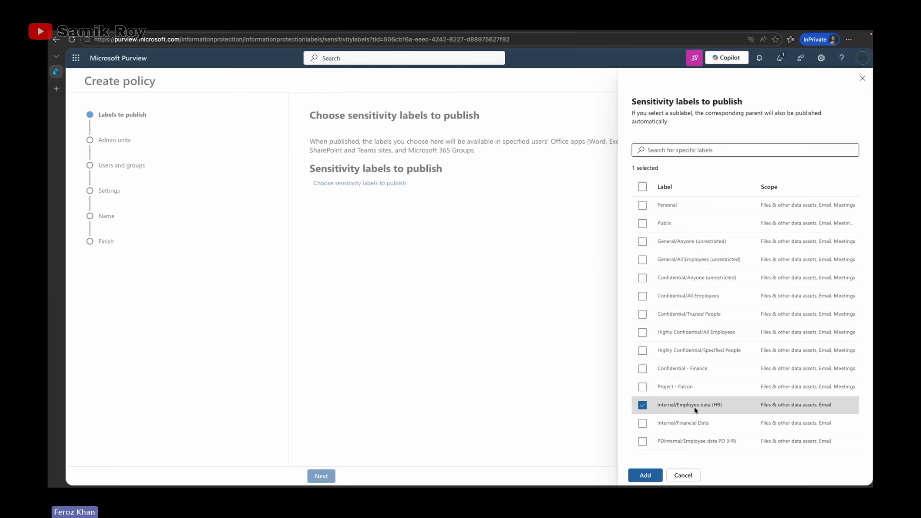
left_click(693, 405)
left_click(692, 444)
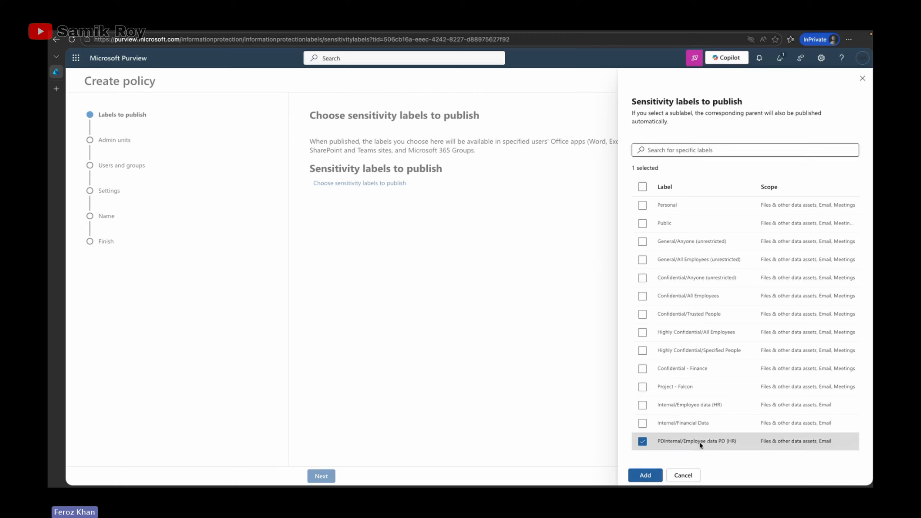
left_click(641, 472)
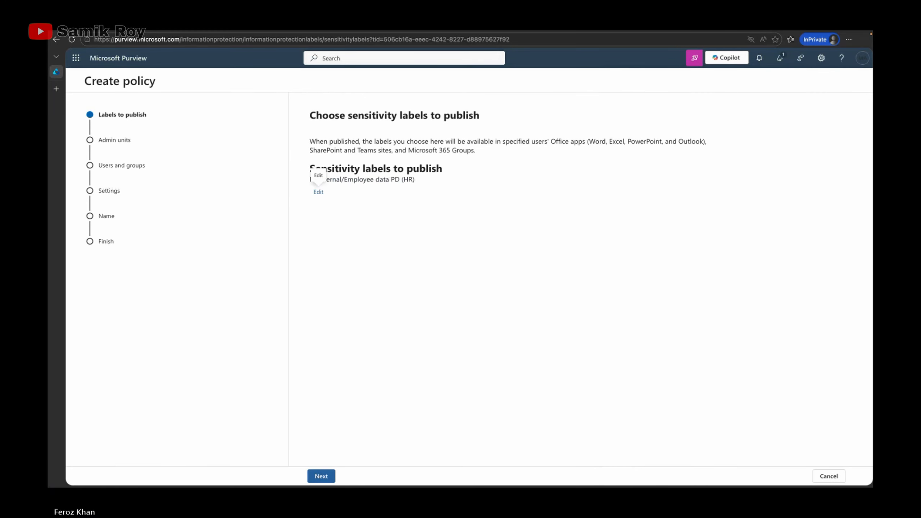
Step: Accept the chosen label, keep Full directory as the admin units, and continue to the users and groups settings
left_click_drag(310, 179, 418, 182)
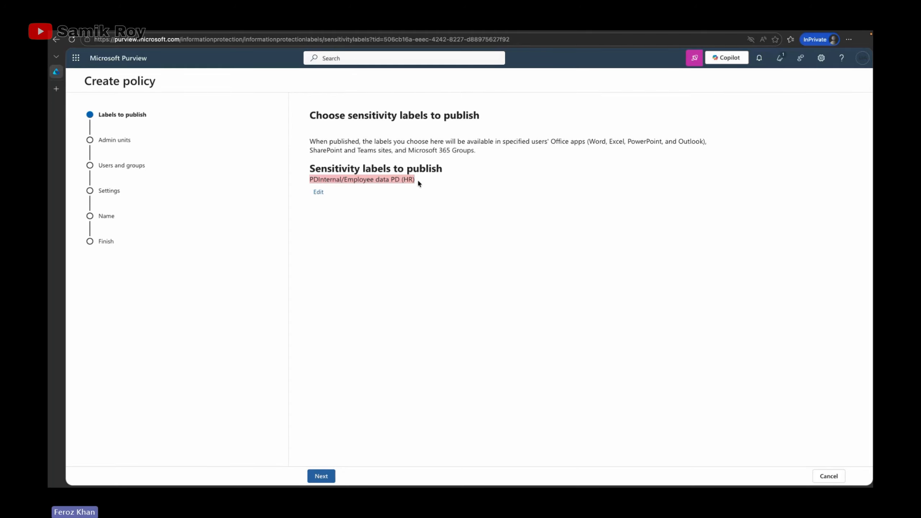
left_click(310, 373)
left_click(324, 475)
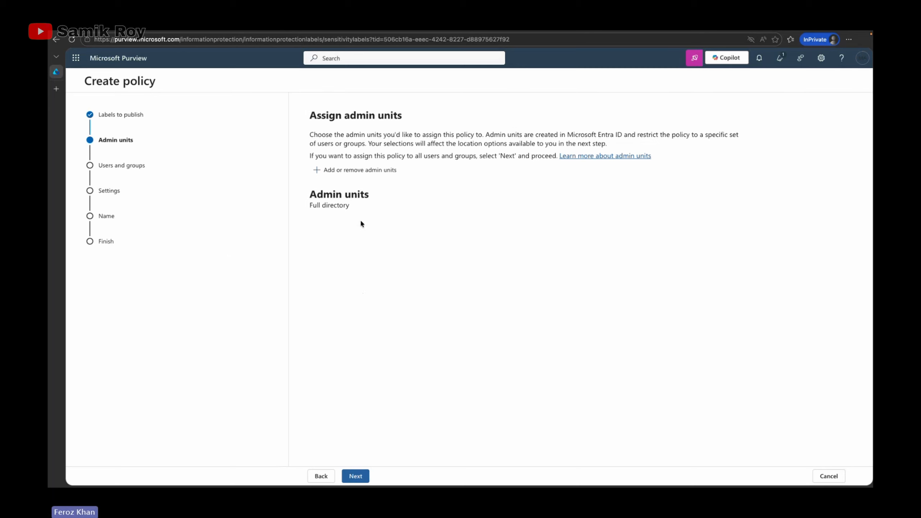
left_click(354, 476)
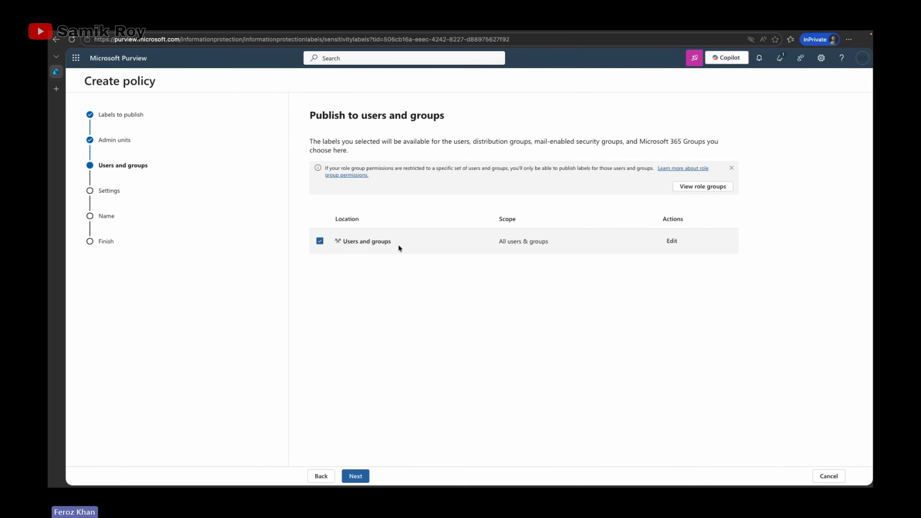
Step: Publish to all users and groups with no policy settings selected and None as the default label for documents
left_click(362, 476)
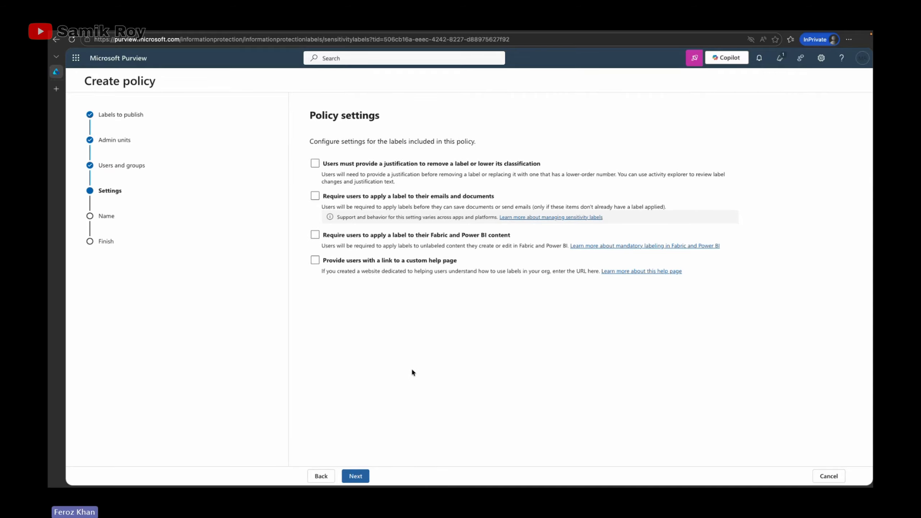
left_click(368, 474)
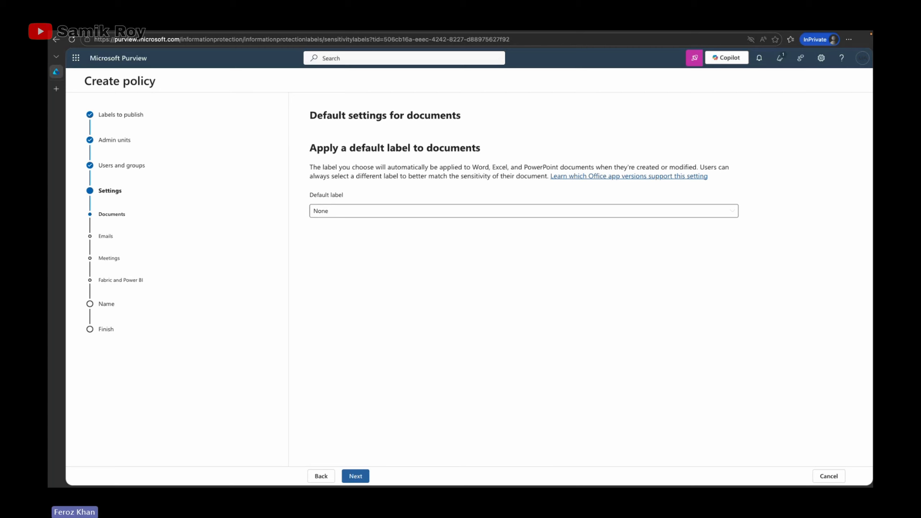
left_click_drag(329, 146, 398, 148)
left_click(449, 211)
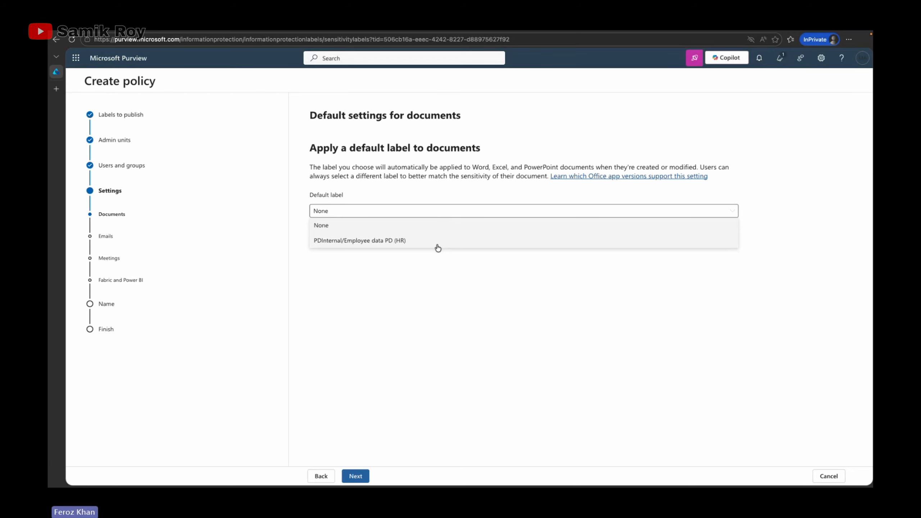
left_click(448, 310)
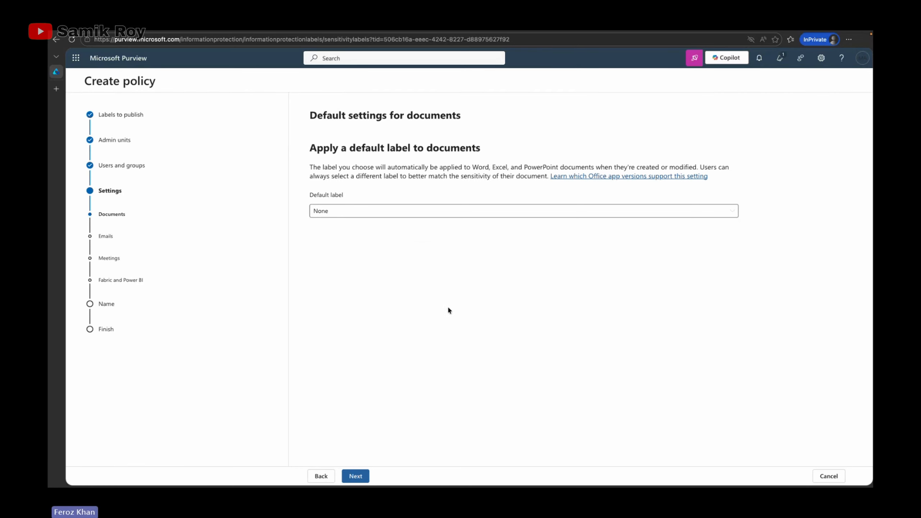
left_click(355, 476)
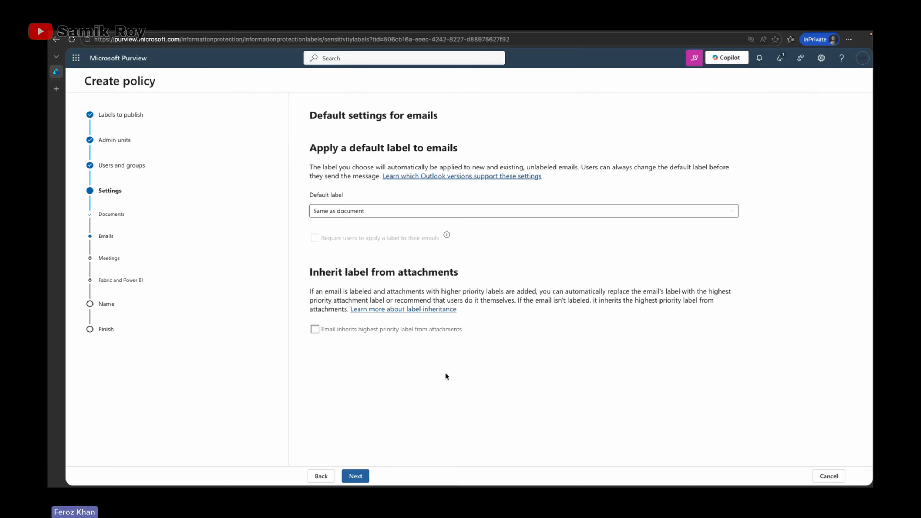
Step: Keep Same as document as the default email label and None for meetings and Fabric and Power BI content
left_click(355, 476)
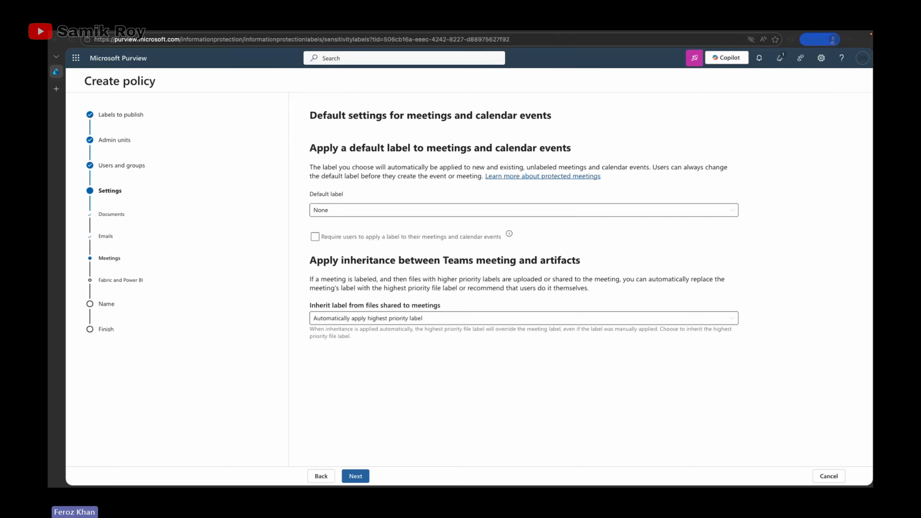
left_click(355, 475)
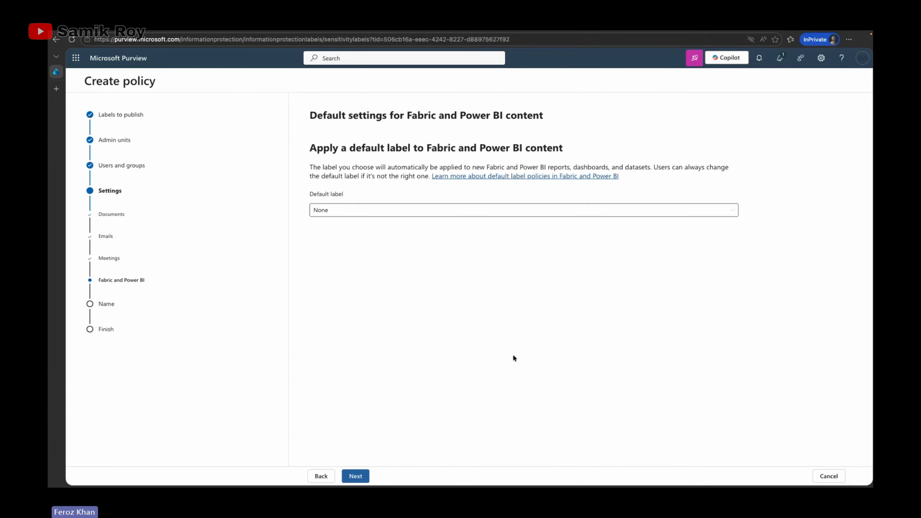
left_click(355, 475)
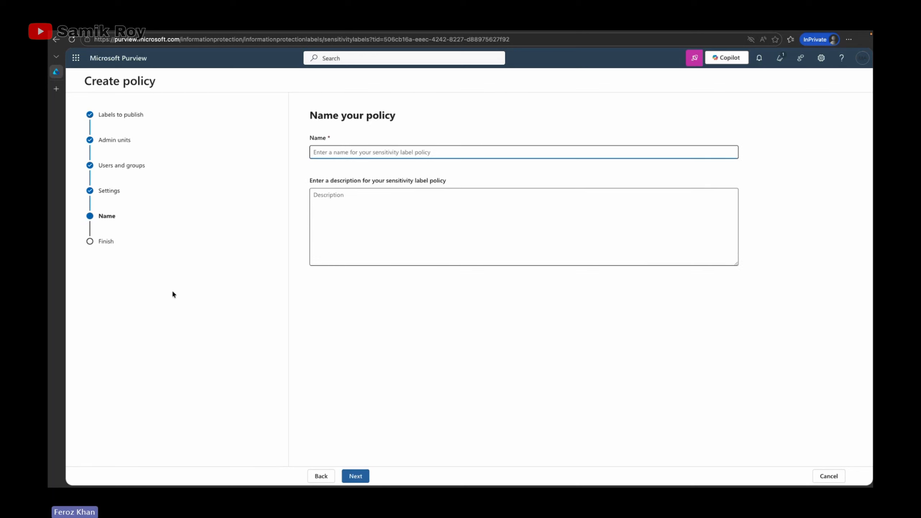
Step: Recheck the policy settings and the users and groups scope, and return to naming the policy
left_click(330, 477)
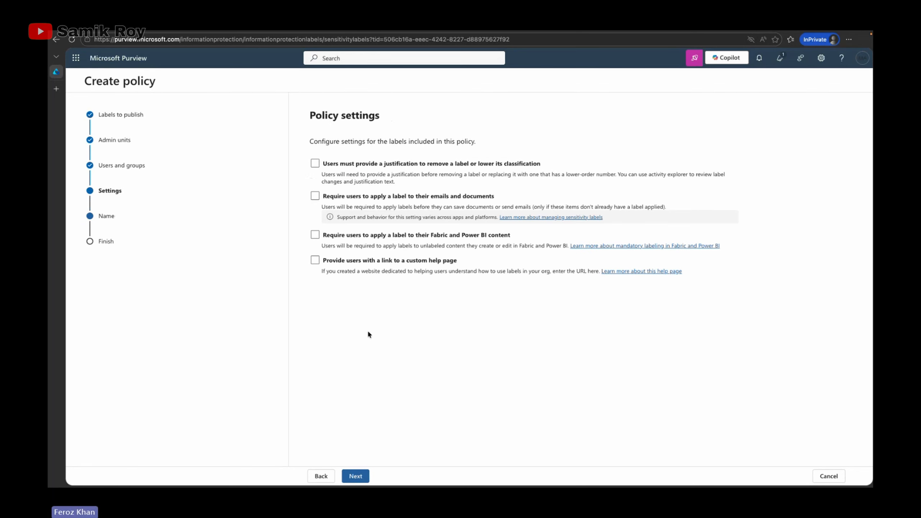
left_click(321, 476)
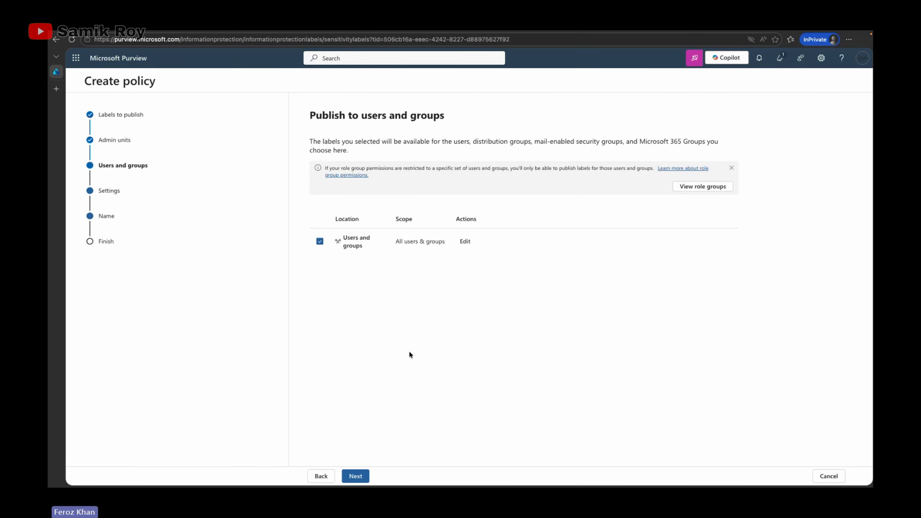
left_click(356, 476)
left_click(356, 476)
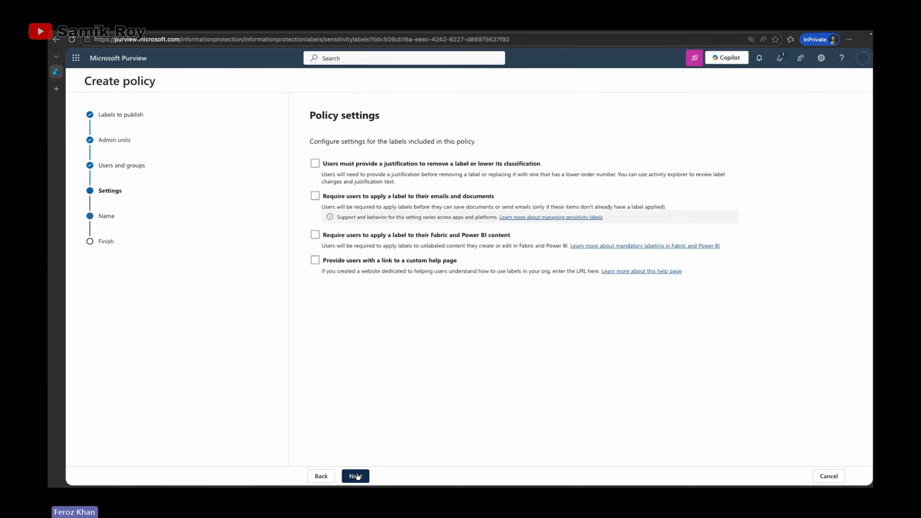
left_click(356, 476)
left_click(356, 476)
left_click(356, 476)
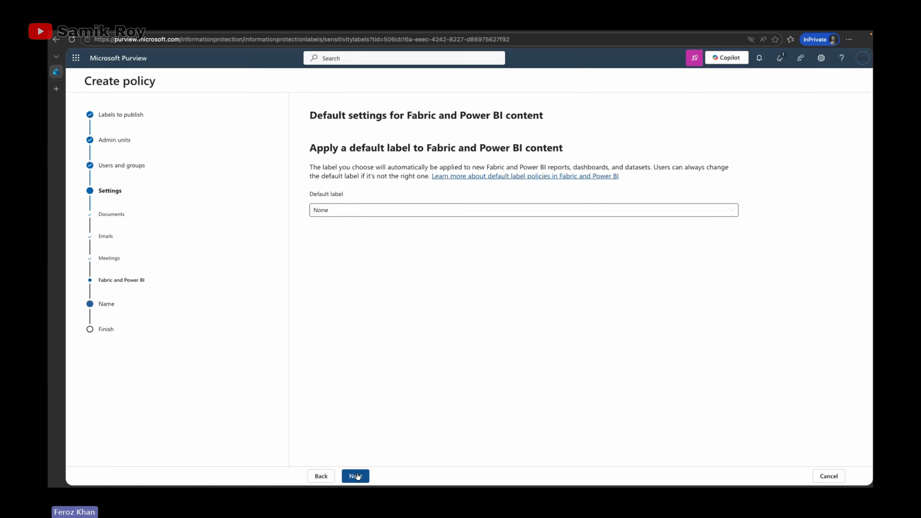
left_click(356, 476)
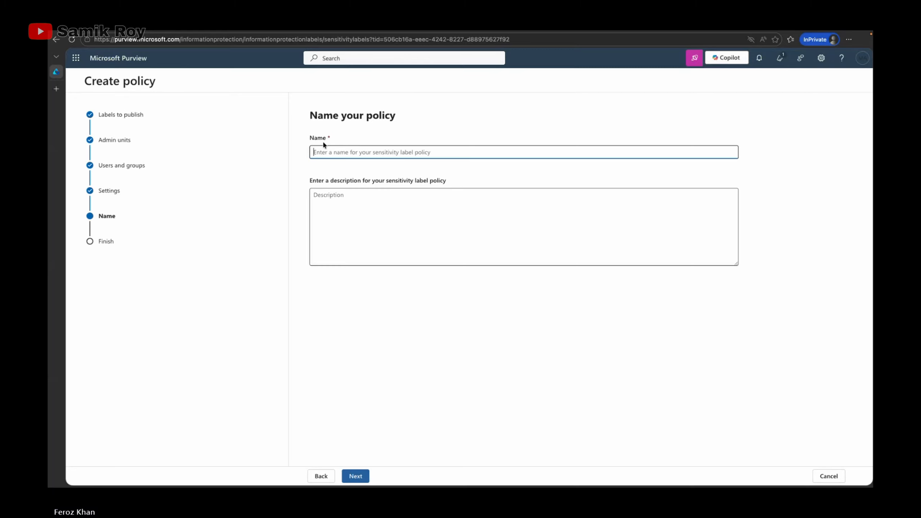
Step: Name the policy Internal HR PD employee data and describe it as "This HR label is to be applied to internal HR employee data PD."
type("Internal HR")
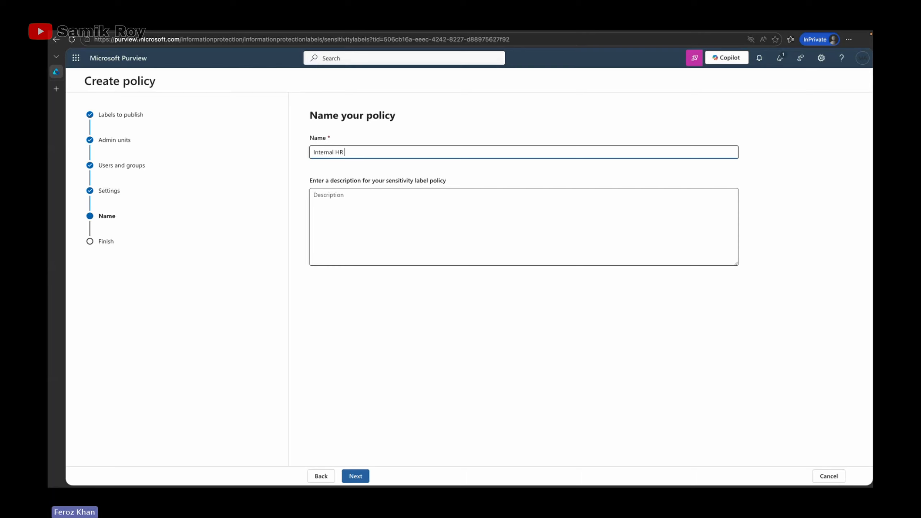
type(" PD employee data")
left_click(386, 222)
type("This H")
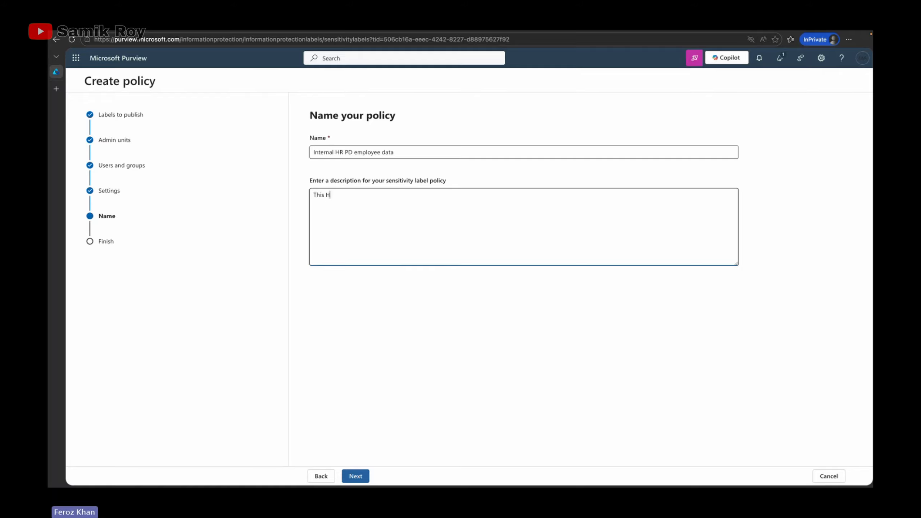
type("R label is to be applied to internal HR employee d")
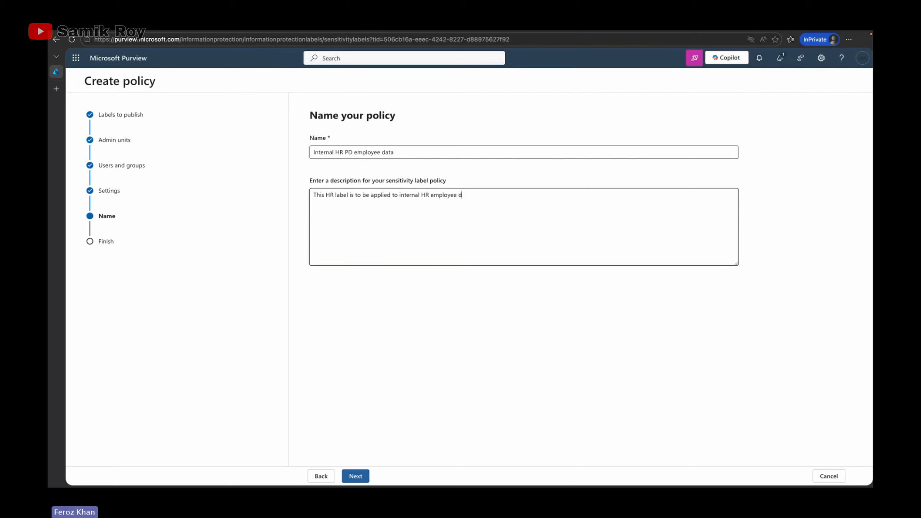
type("ata PD.")
Step: Continue to the policy review, submit the label policy and return to the sensitivity labels list
left_click(366, 473)
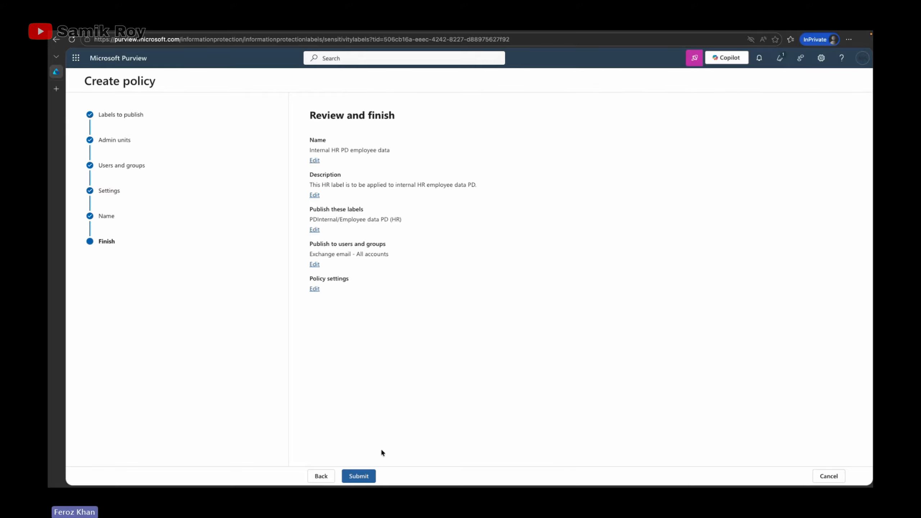
left_click(358, 476)
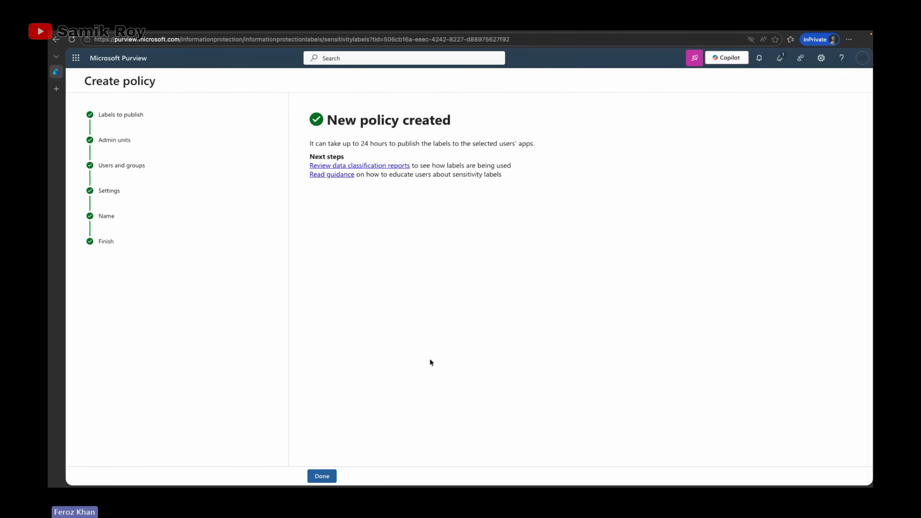
left_click(321, 477)
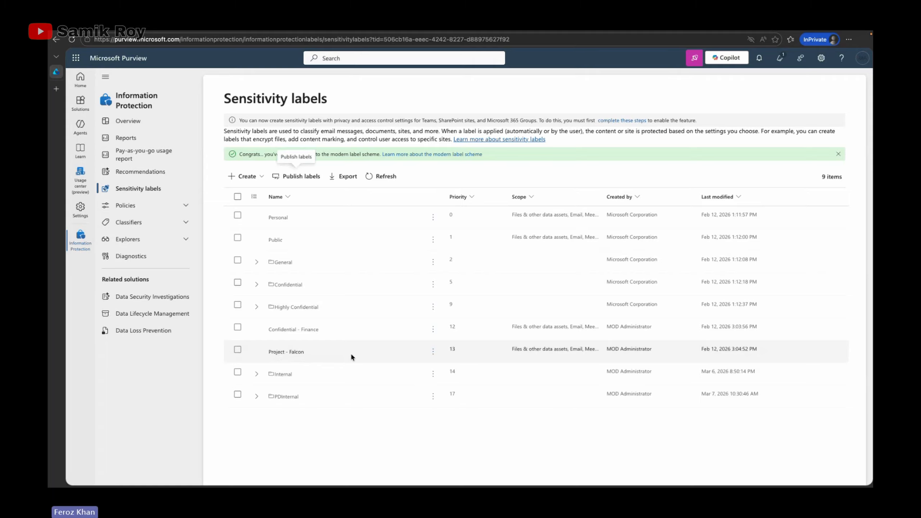
Step: Expand the PDInternal label group and view the actions available for it
left_click(256, 396)
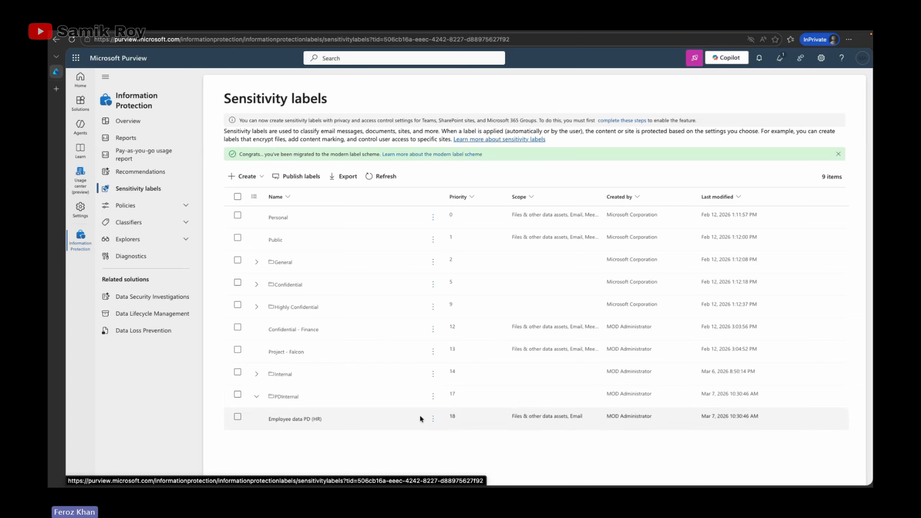
left_click(433, 396)
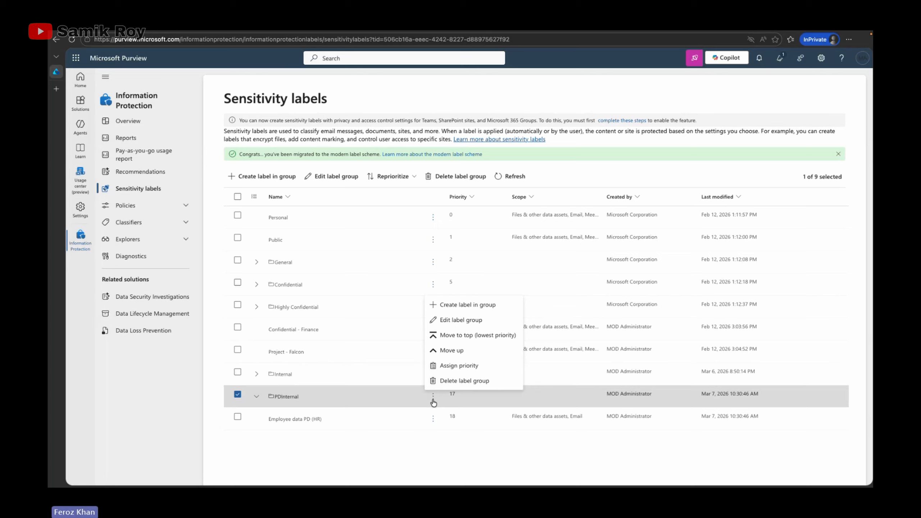
left_click(430, 449)
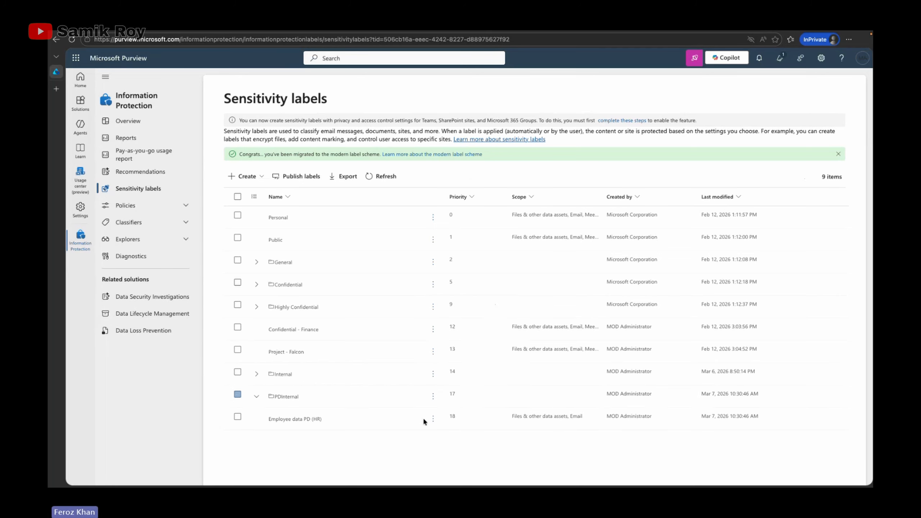
left_click(431, 373)
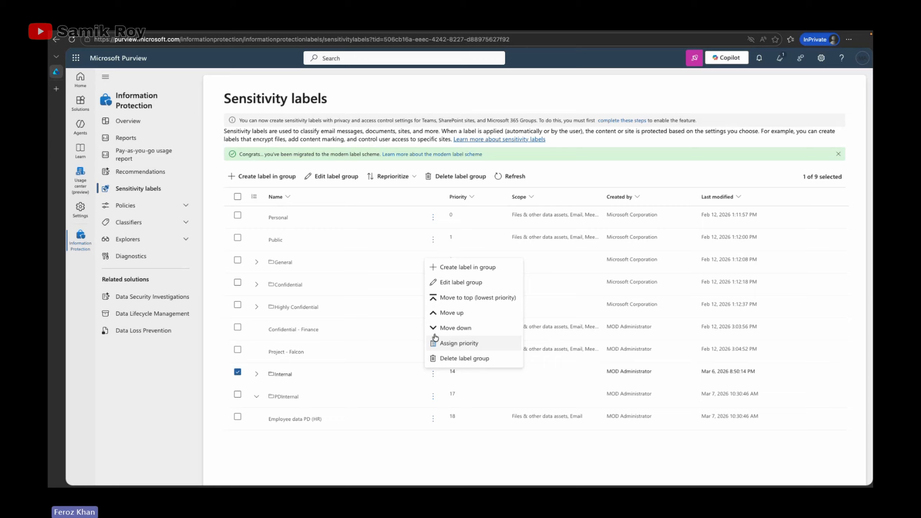
left_click(458, 268)
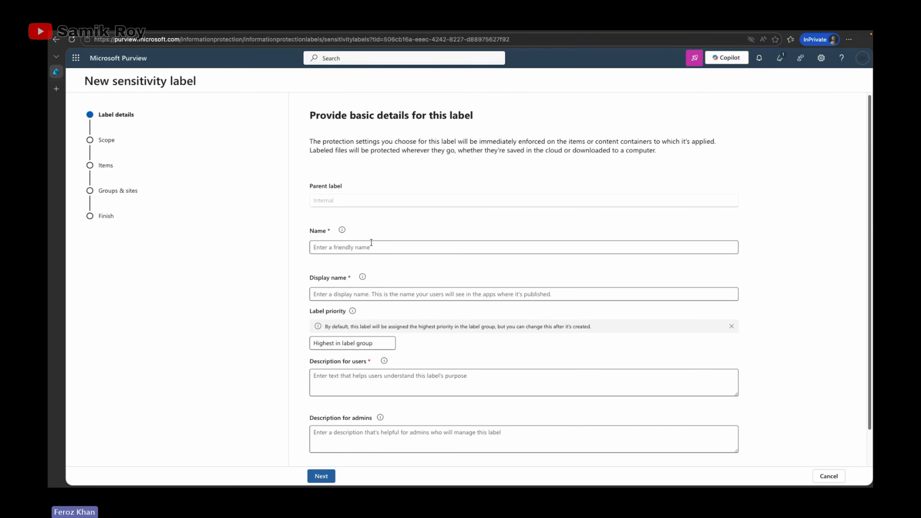
left_click(371, 247)
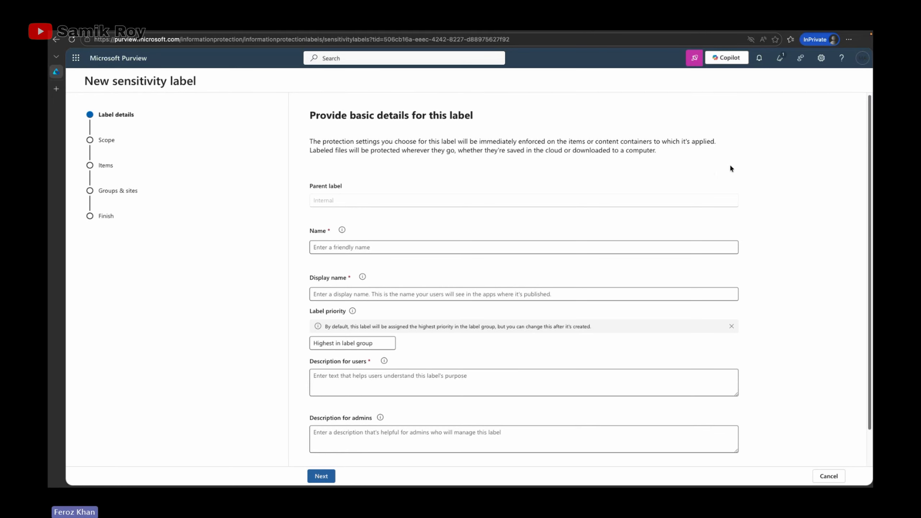
left_click(56, 39)
left_click(135, 187)
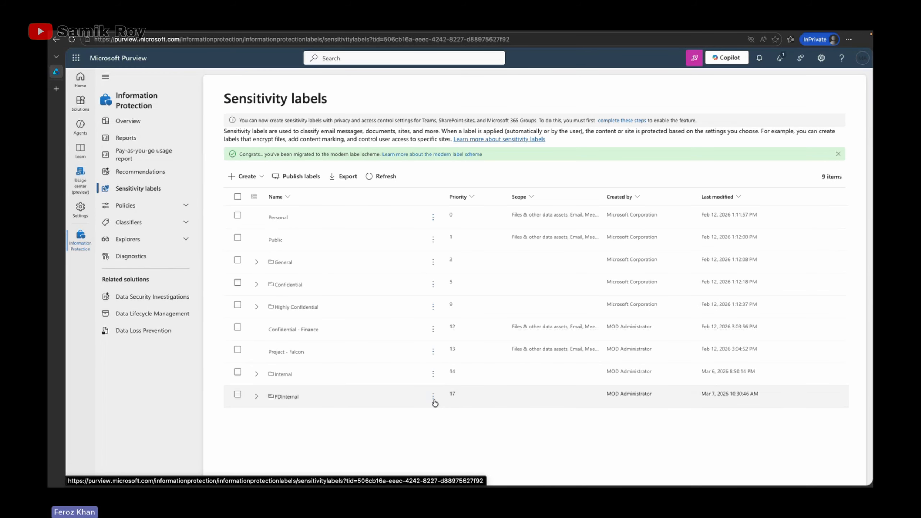
Step: Start a new sensitivity label in the PDInternal group with Financial Data as both its name and display name
left_click(433, 395)
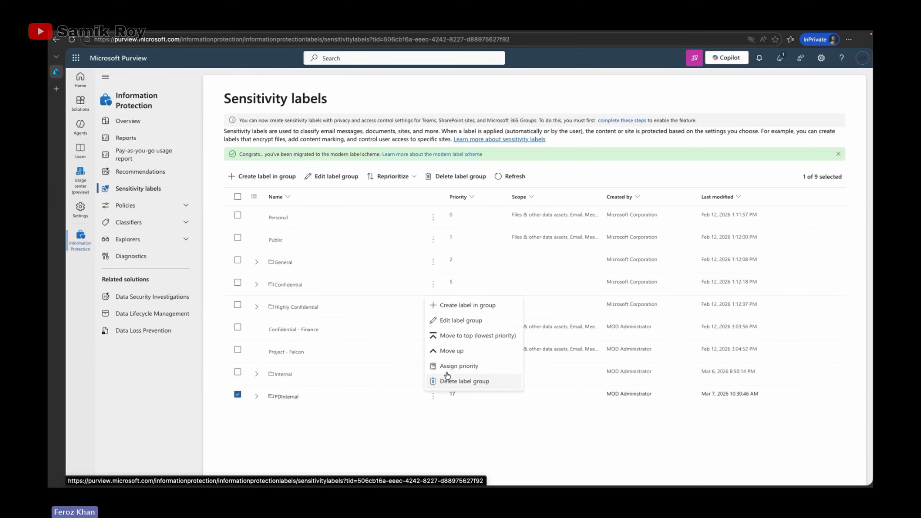
left_click(462, 306)
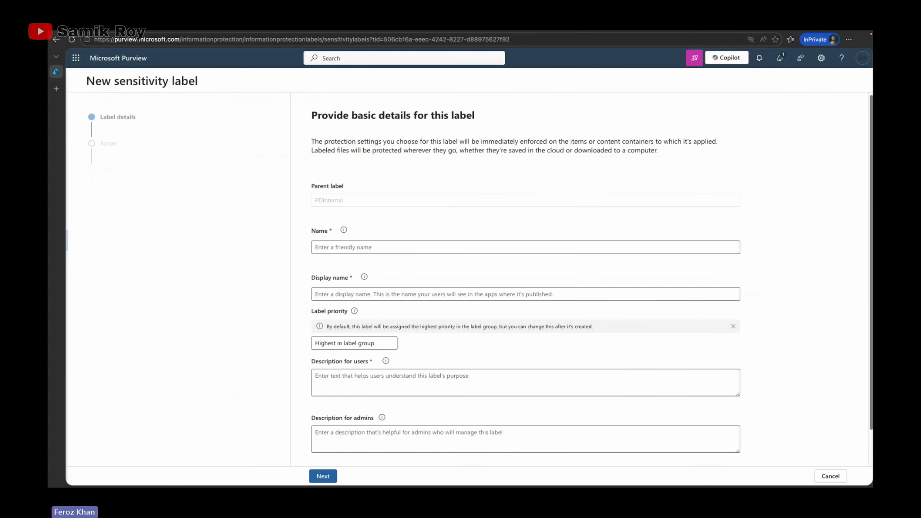
left_click(382, 247)
type("Fi")
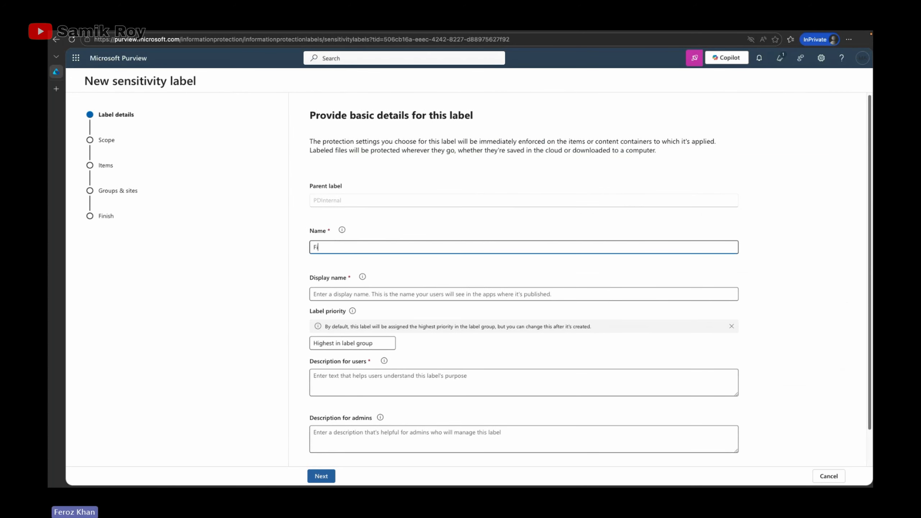
type("nancial Data")
key("Tab")
key("Tab")
type("Financial D")
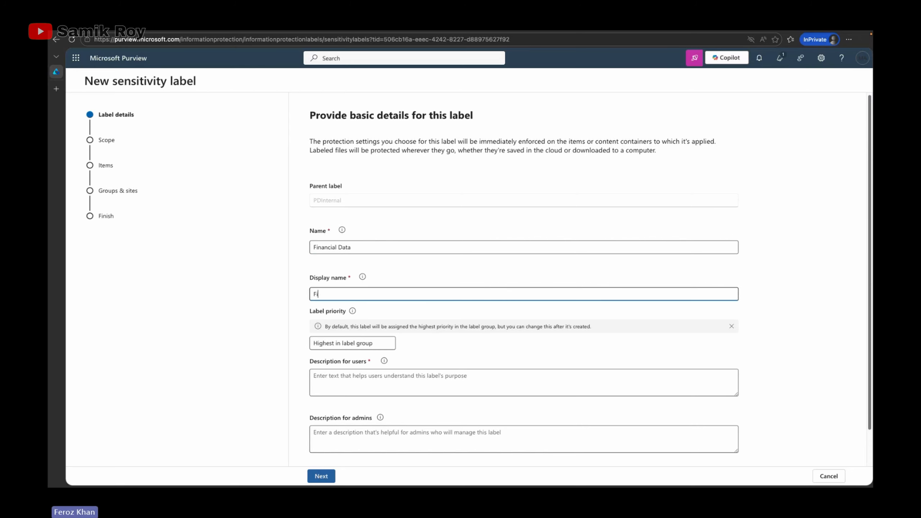
type("ata")
Step: Enter the label's description for users as "This content contains financial data that must be labeled and protected."
key("Tab")
key("Tab")
key("Tab")
key("Tab")
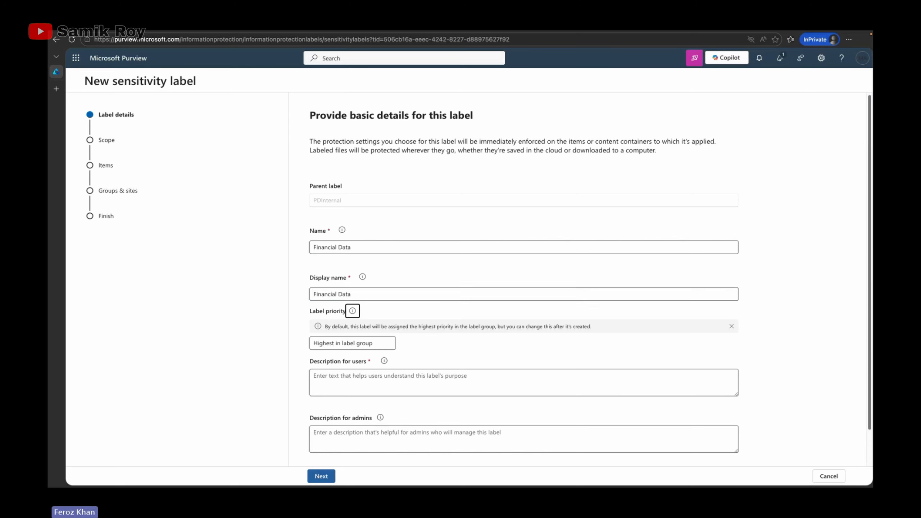
key("Tab")
key("Tab")
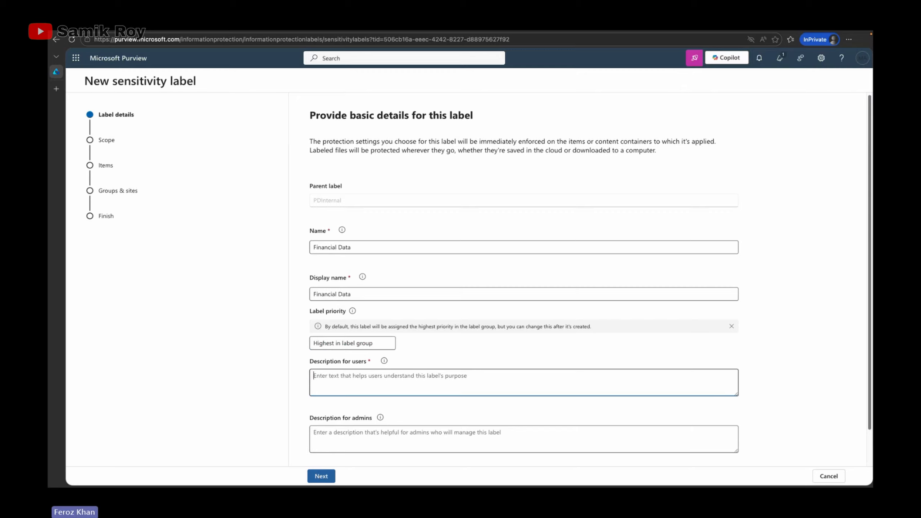
type("Tih")
key("BackSpace")
type("his contewnt con")
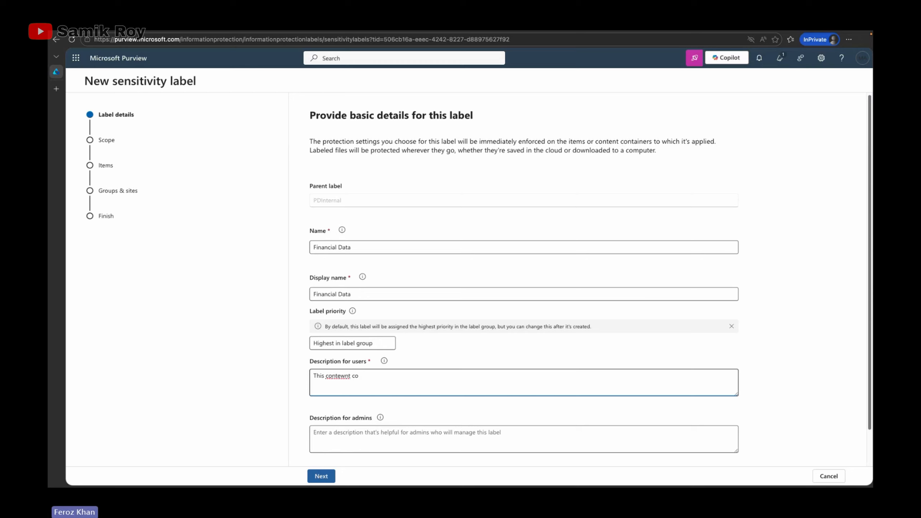
key("BackSpace")
key("BackSpace")
key("BackSpace")
key("BackSpace")
key("BackSpace")
key("BackSpace")
type("nt con")
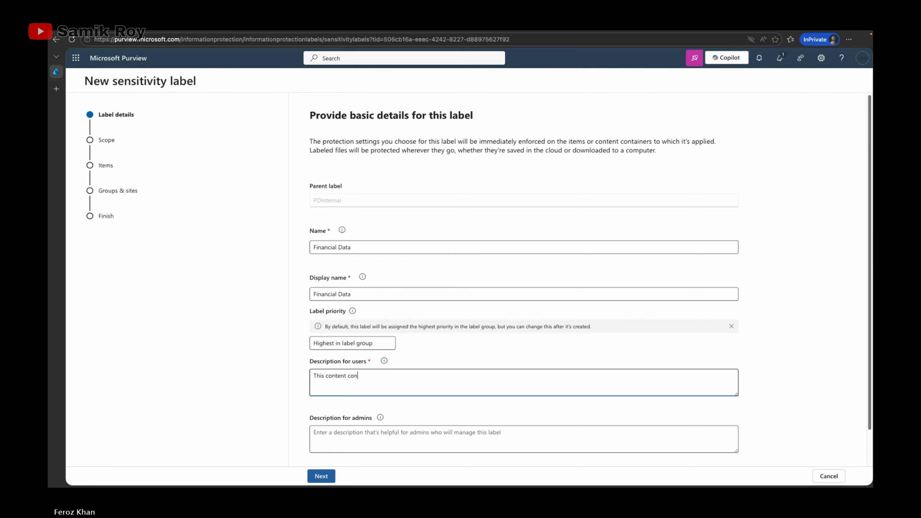
type("tains ")
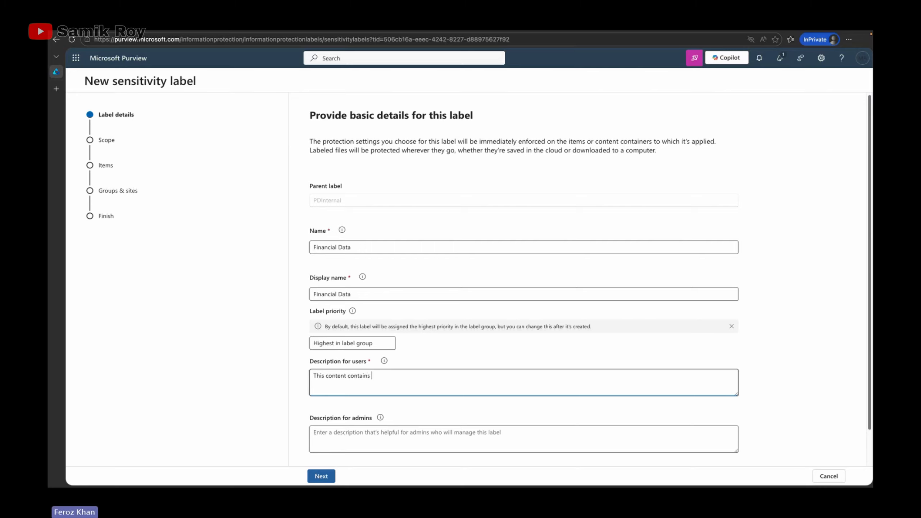
type("financial")
type("data that must be labeled and prot")
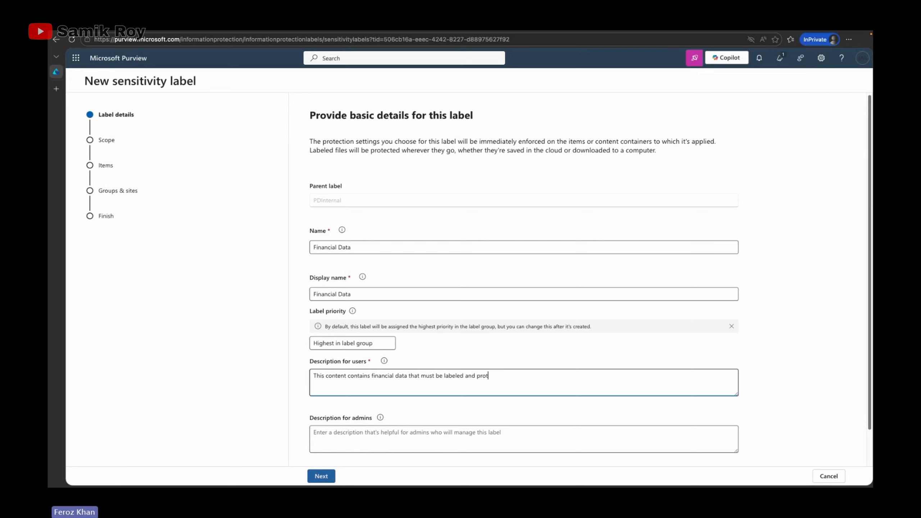
type("ected.")
Step: Enter the description for admins as "This label is used for content that includes sensitive financial identifiers."
key("Tab")
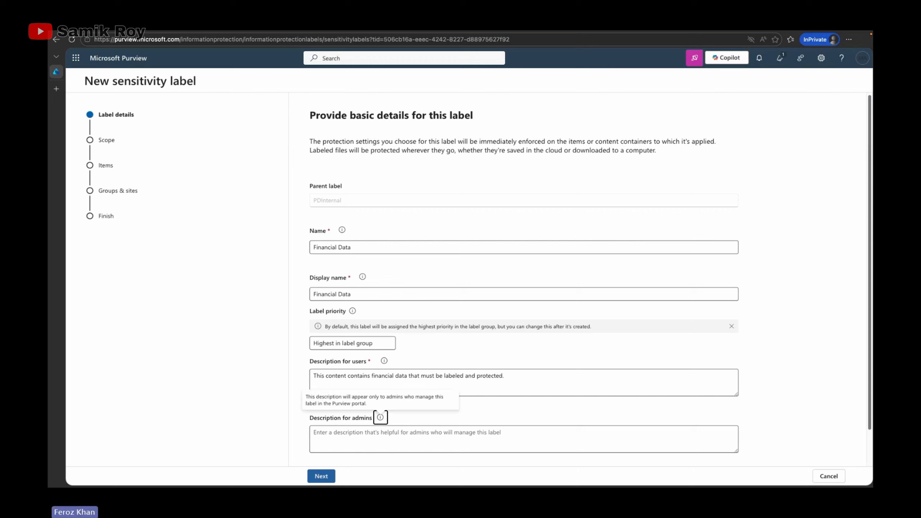
key("Tab")
type("This ")
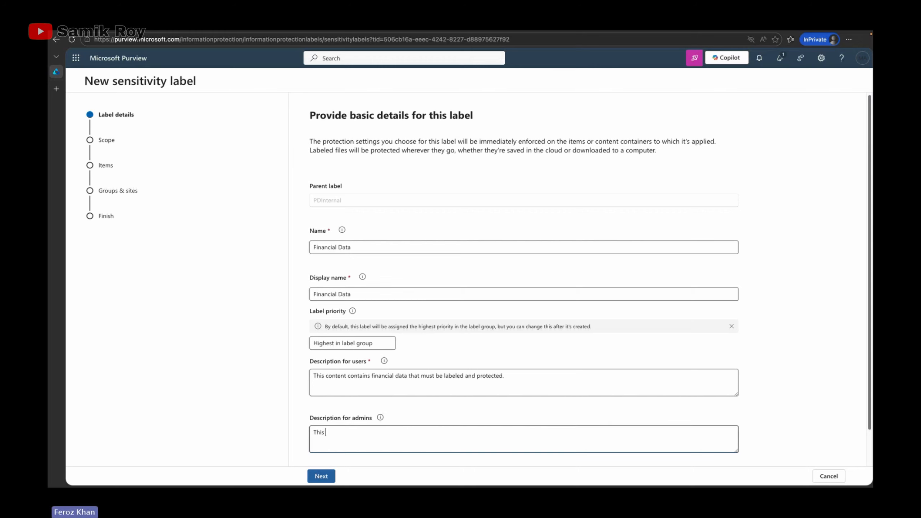
type("label is used for content that includes sensis")
key("BackSpace")
type("tive")
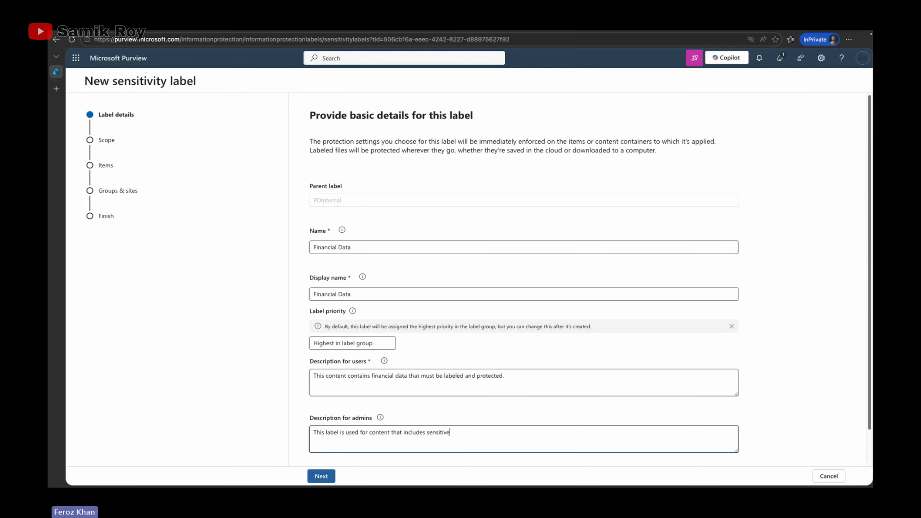
type(" financial identifiers.")
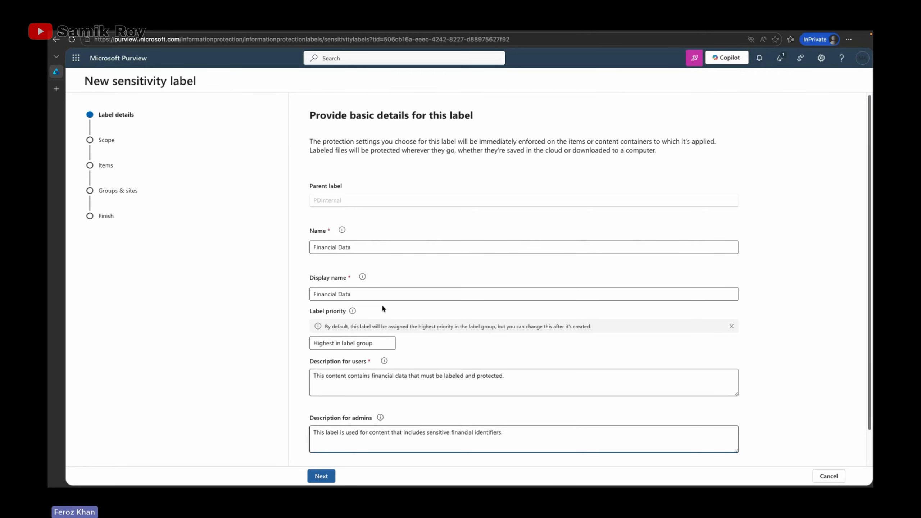
Step: Try to continue past the basic label details with Financial Data as the label's name
scroll(382, 304, "down", 1)
left_click(324, 475)
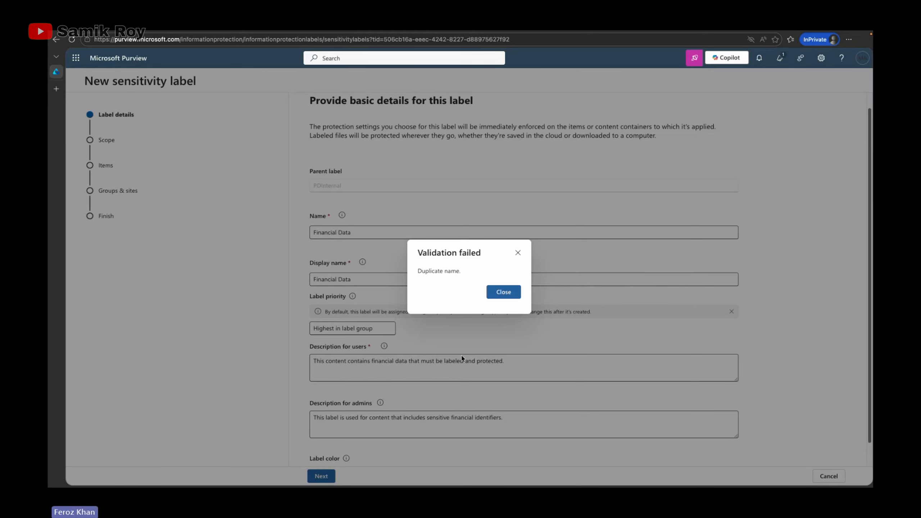
left_click(510, 294)
scroll(339, 442, "down", 1)
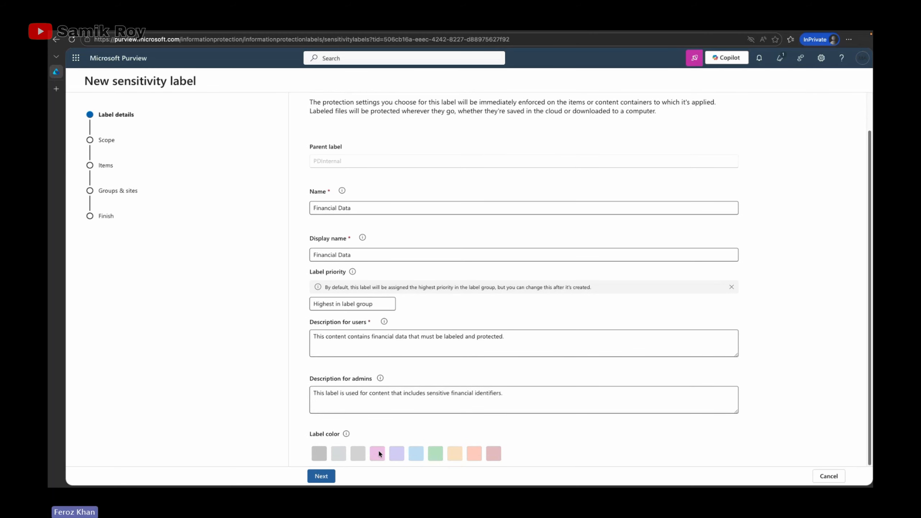
scroll(403, 265, "up", 2)
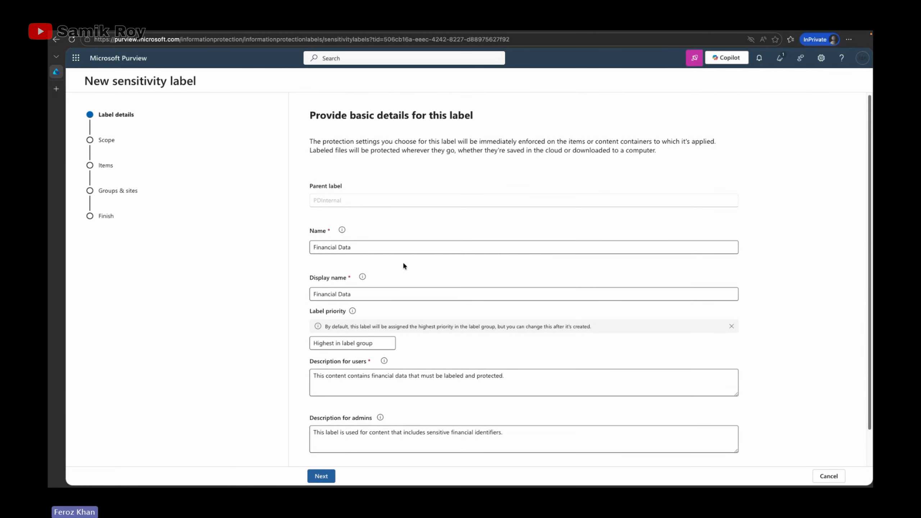
Step: Change the label's name to Financial Data HR, leaving its descriptions as entered
left_click(409, 251)
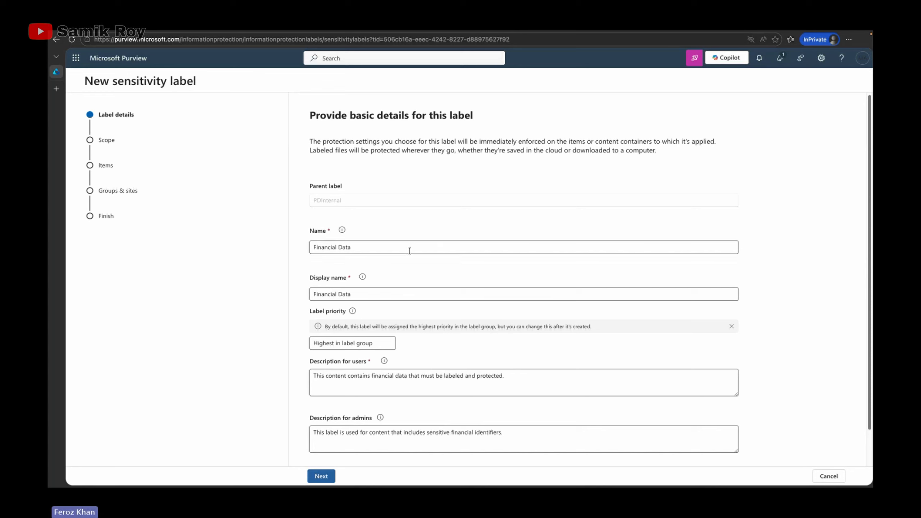
type("HR")
key("Tab")
key("Tab")
key("End")
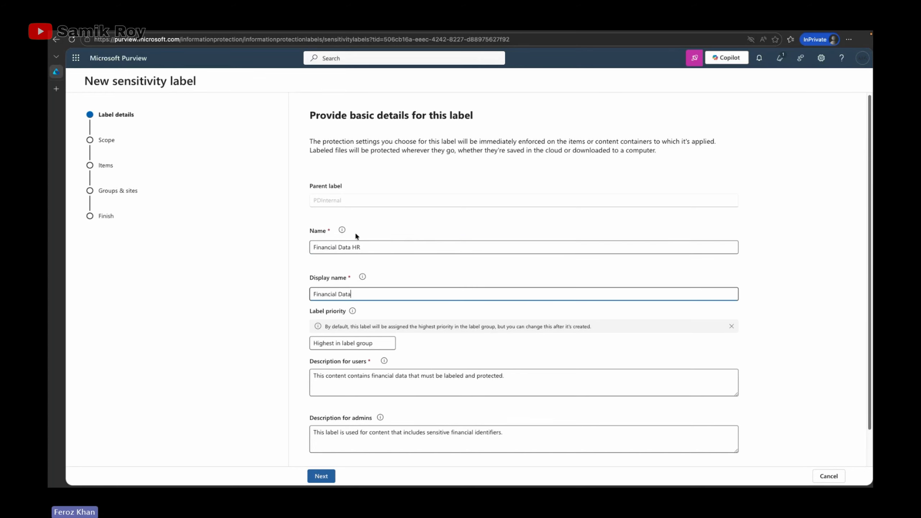
Step: Set both the label's name and display name to Financial Data PD and continue to the scope settings
left_click(376, 247)
key("BackSpace")
key("BackSpace")
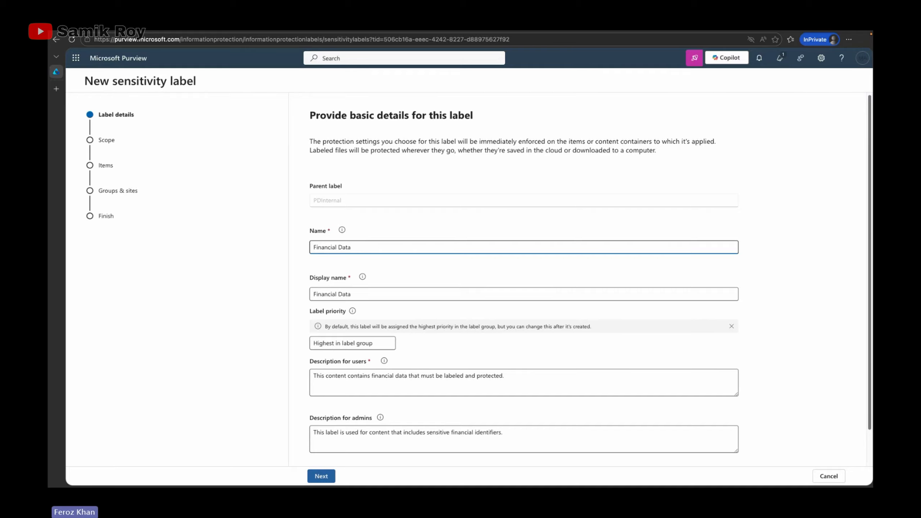
type("PF")
key("BackSpace")
type("D")
key("Tab")
key("Tab")
key("End")
type("PF")
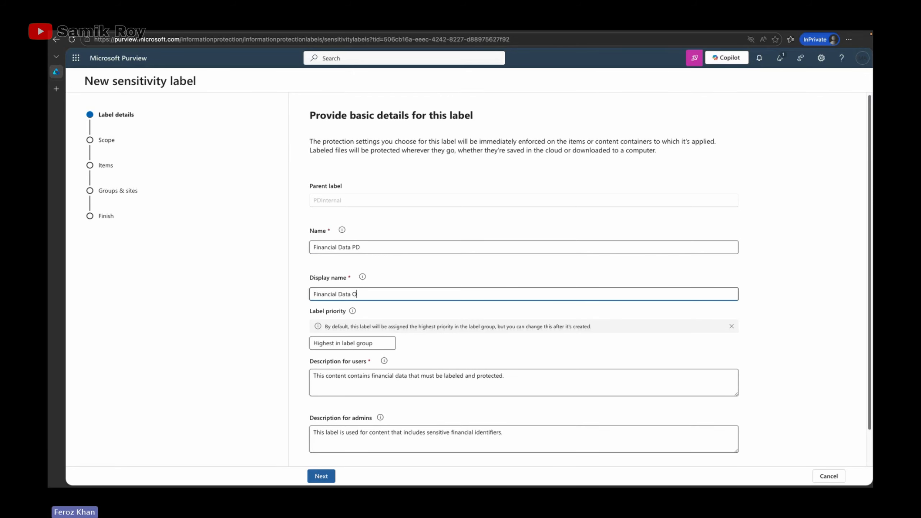
key("BackSpace")
type("D")
scroll(421, 245, "down", 2)
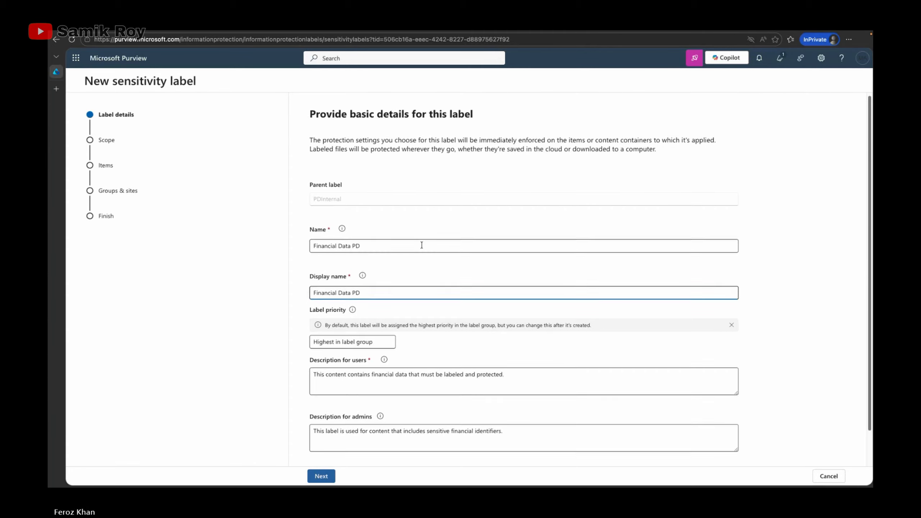
left_click(321, 475)
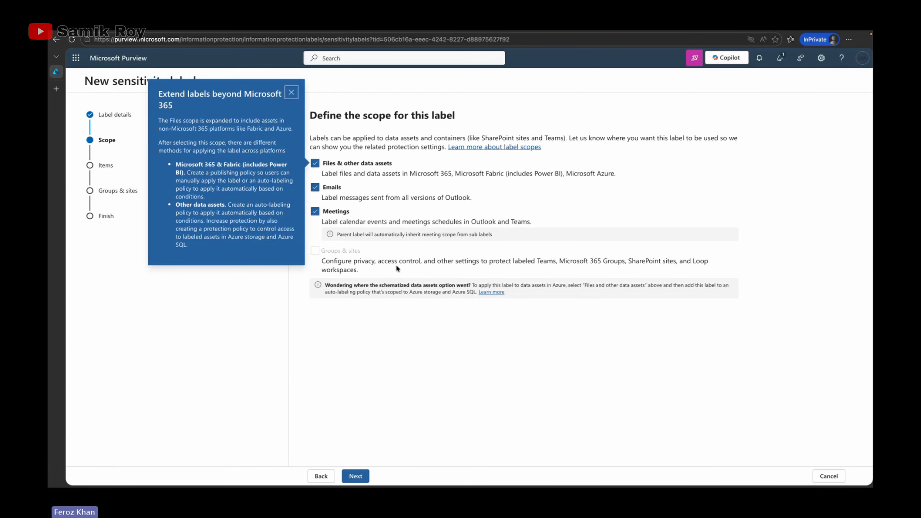
Step: Complete the label's scope and continue to auto-labeling without enabling access control or content marking
left_click(347, 217)
left_click(356, 476)
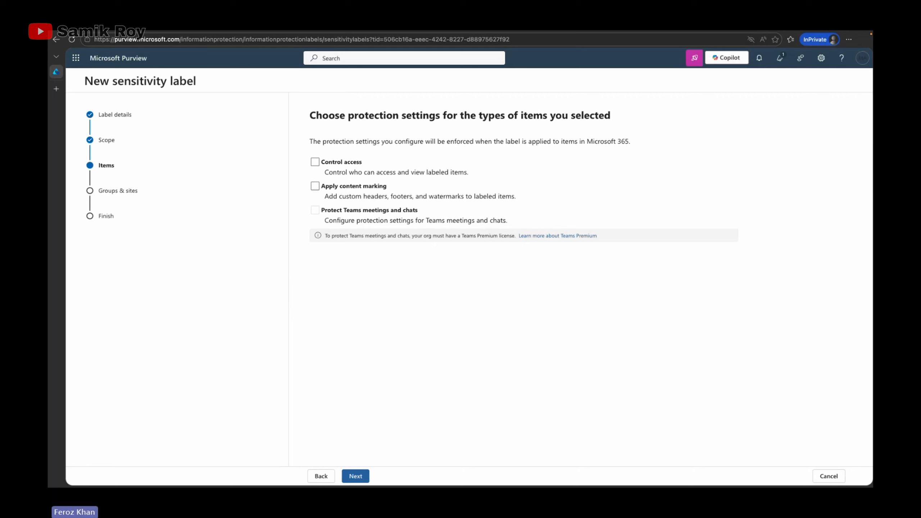
left_click(355, 481)
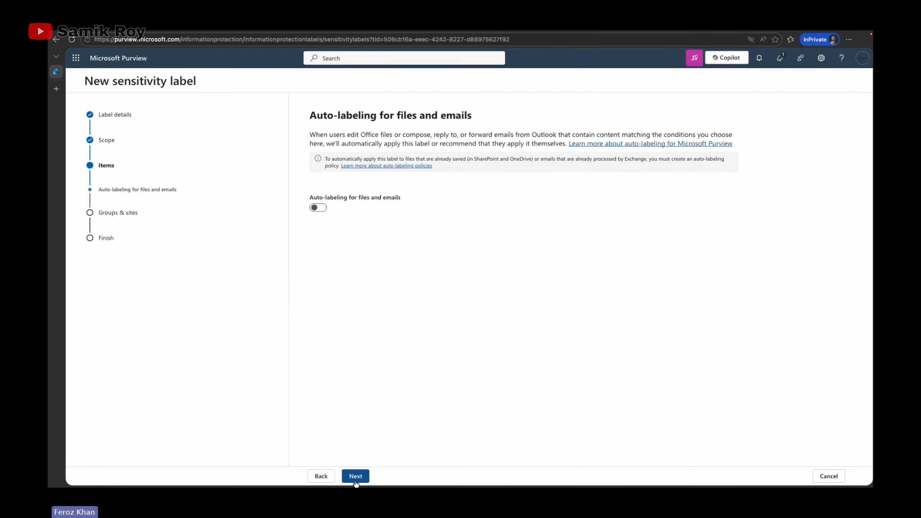
Step: Enable auto-labeling for files and emails and start adding sensitive info types to a Content contains condition
left_click(323, 206)
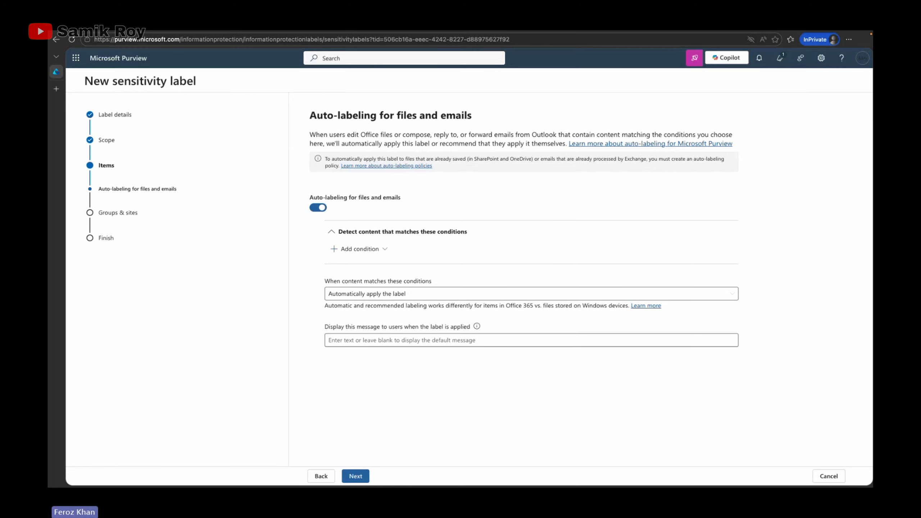
left_click(376, 254)
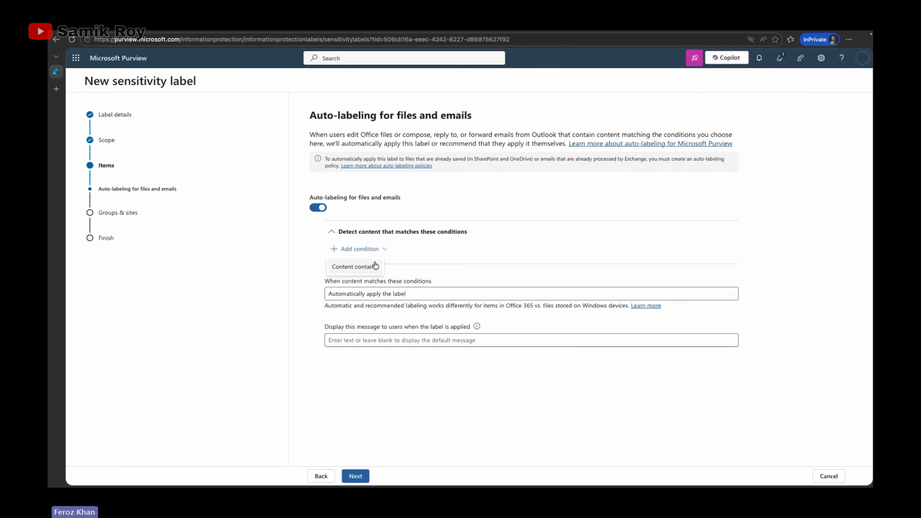
left_click(366, 267)
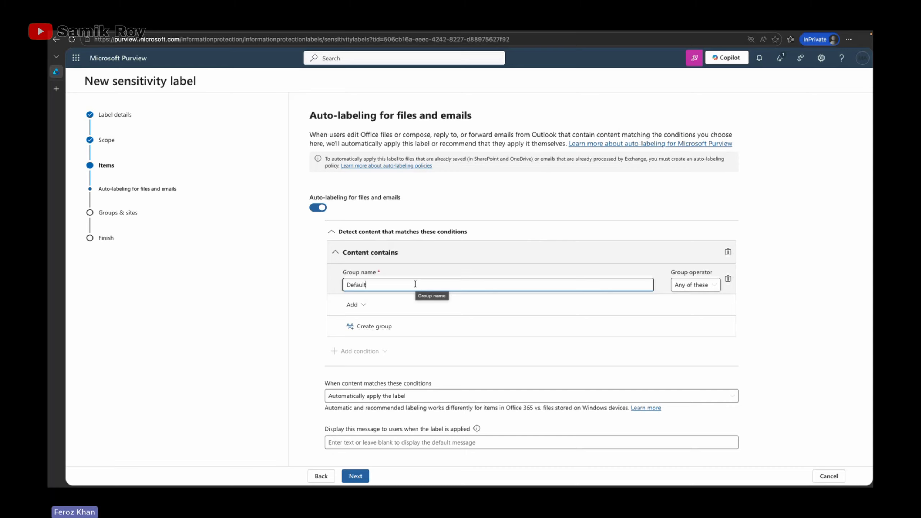
double_click(415, 284)
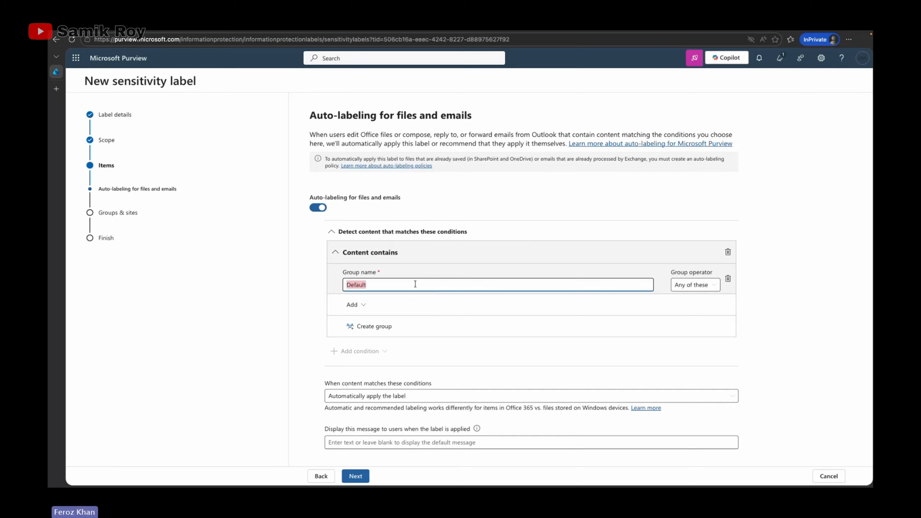
left_click(355, 305)
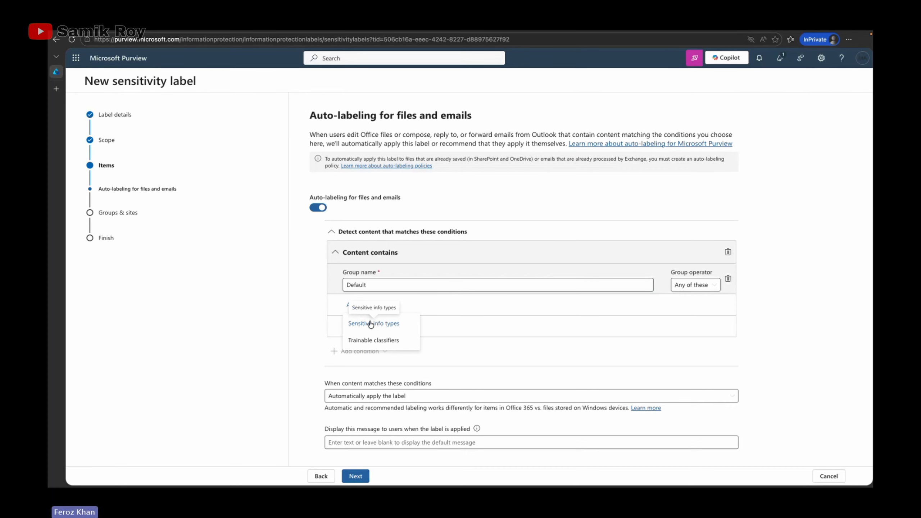
left_click(369, 323)
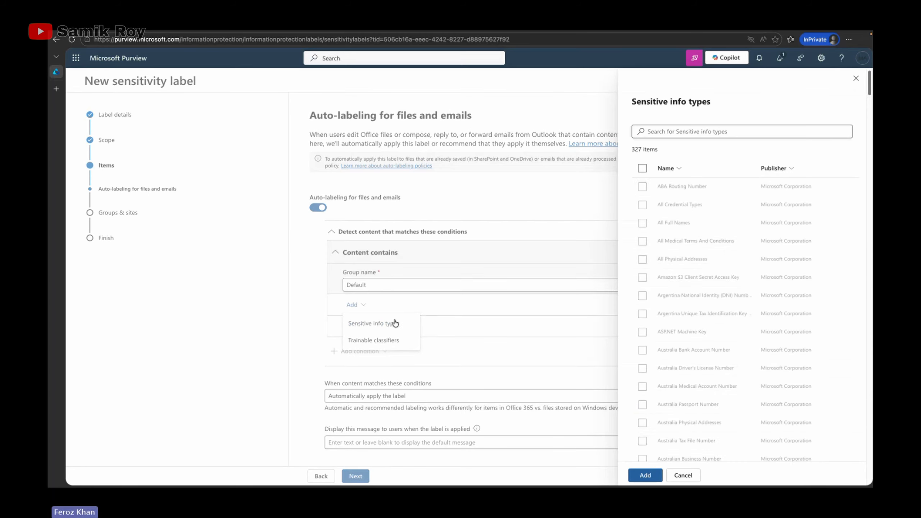
Step: Search the sensitive info types for Credit Card and select Credit Card Number
left_click(676, 129)
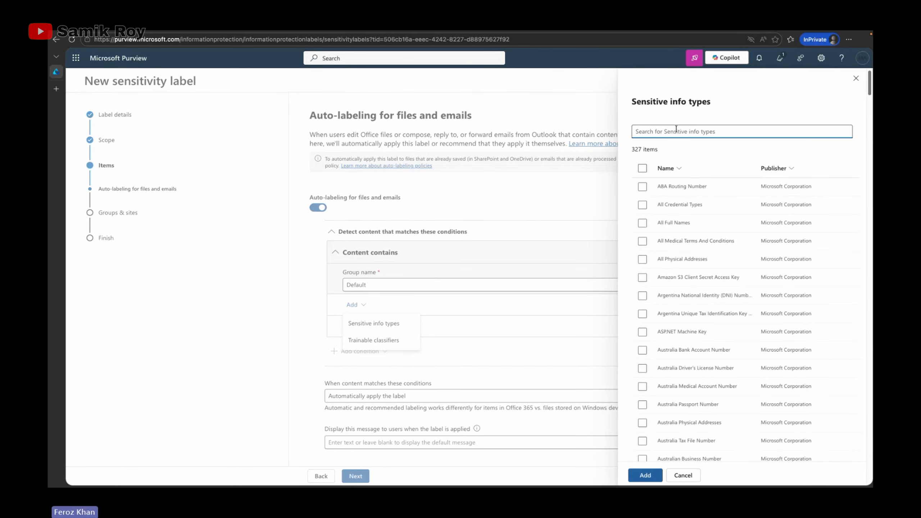
type("Credit Card")
key("Return")
left_click(639, 189)
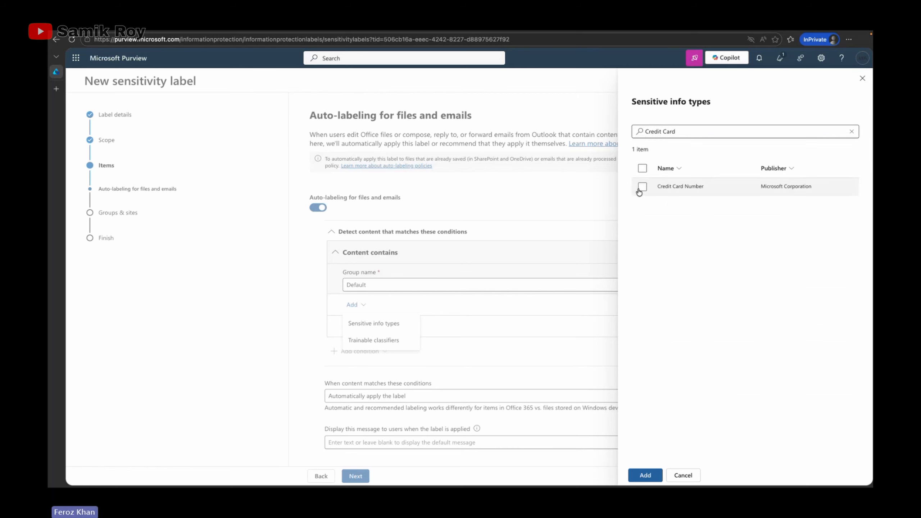
left_click(640, 189)
Step: Search the sensitive info types for Routing and select ABA Routing Number
triple_click(687, 131)
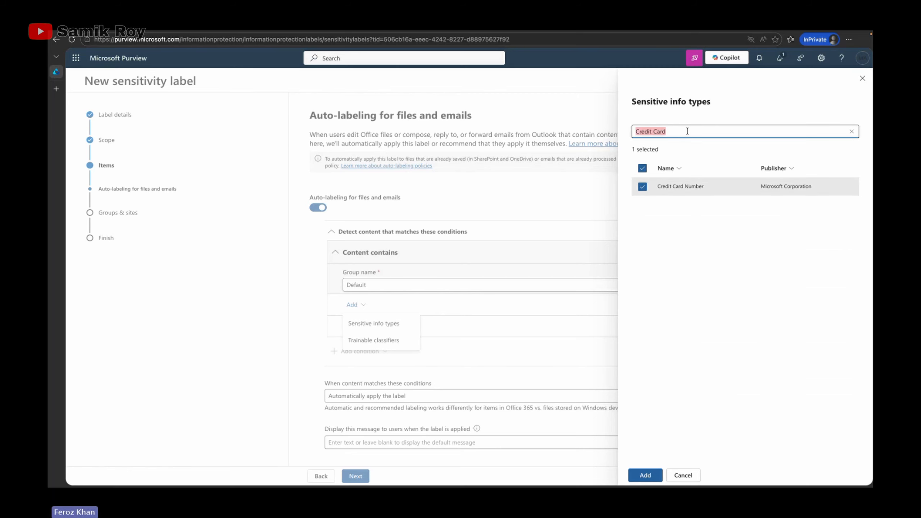
type("Routing")
key("Return")
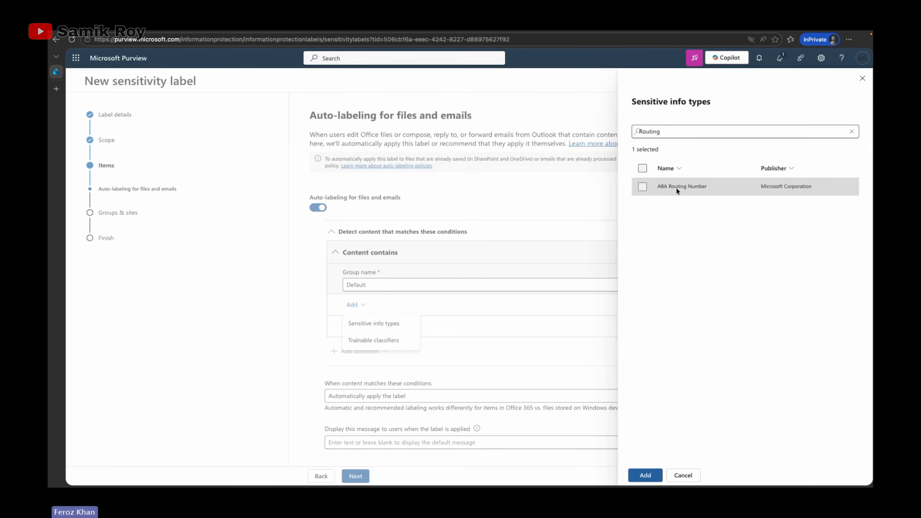
left_click(795, 187)
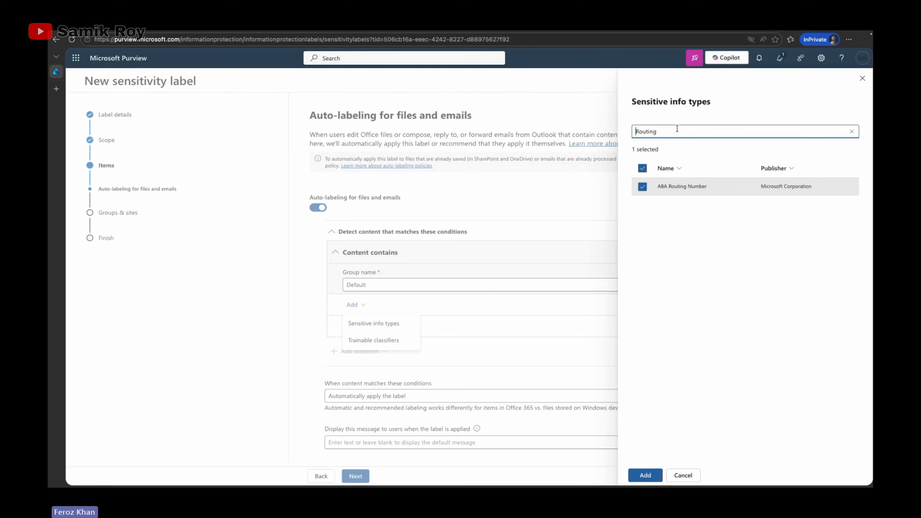
Step: Search for SWIFT, select the SWIFT Code info type and add it to the auto-labeling condition
key("ctrl+a")
type("SWIFT")
left_click(659, 191)
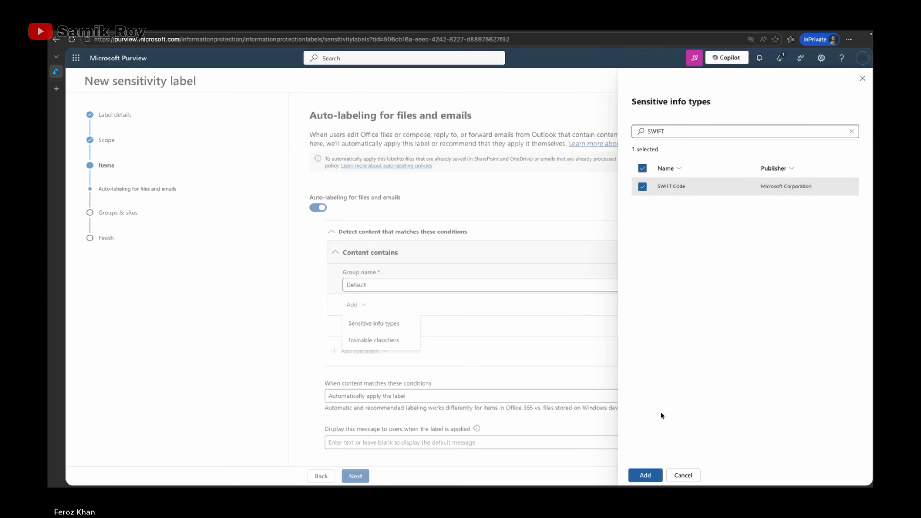
left_click(645, 475)
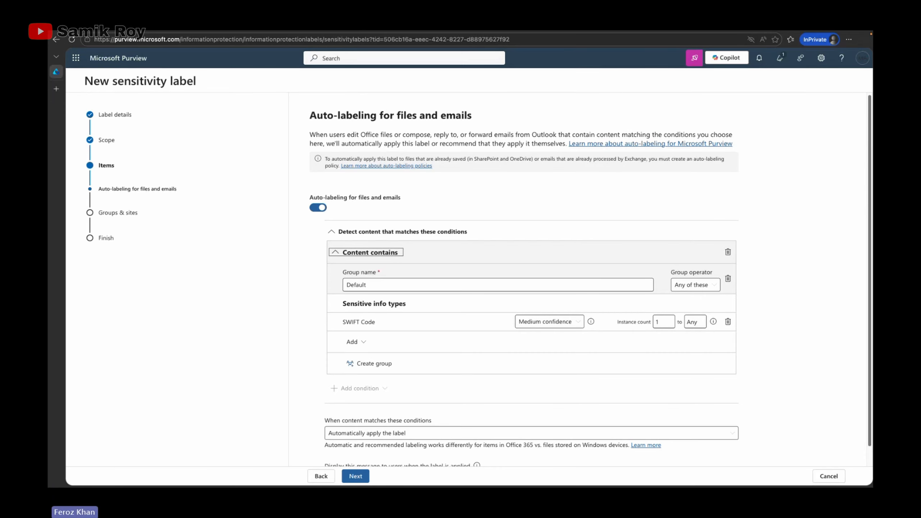
scroll(552, 391, "down", 1)
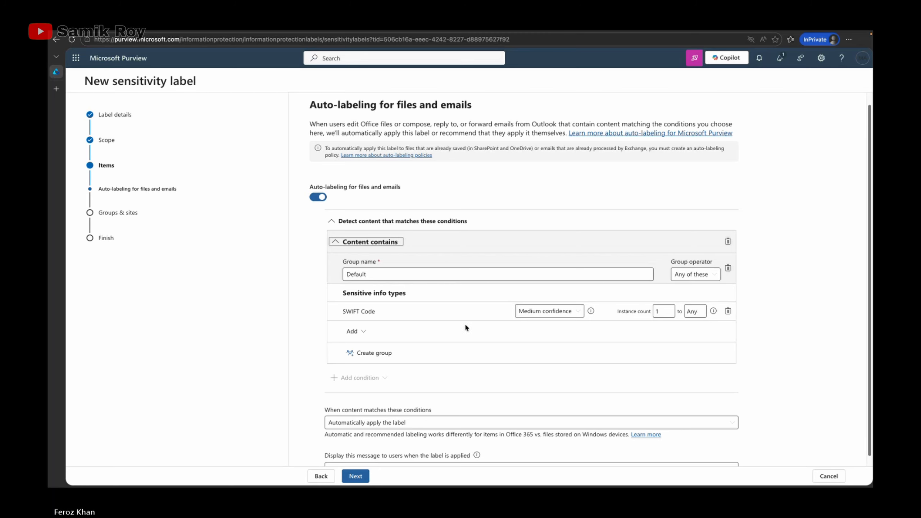
left_click(459, 312)
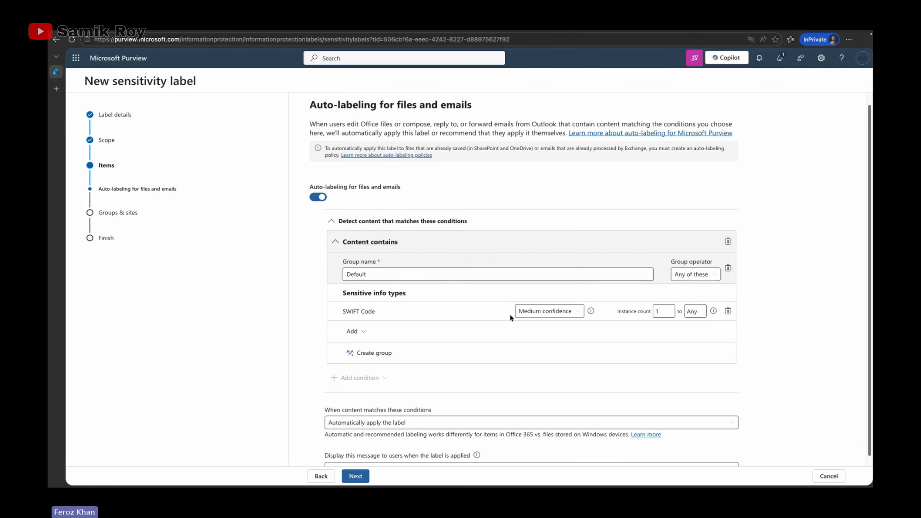
left_click(547, 318)
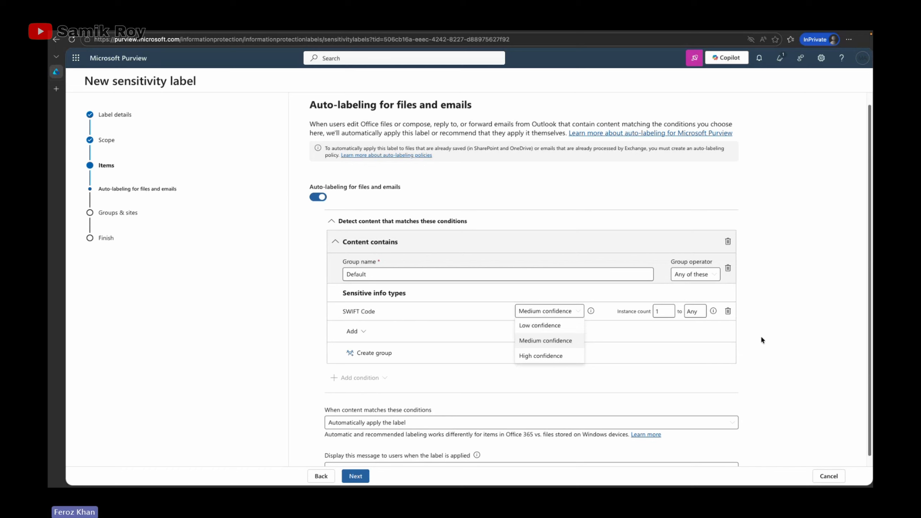
left_click(800, 333)
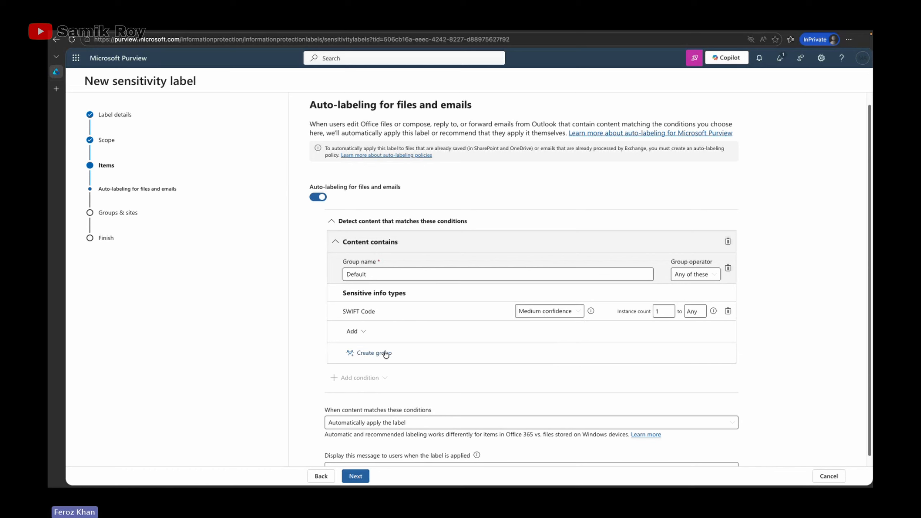
Step: Reopen the sensitive info types selection for the condition, search for Credit and select Credit Card Number
left_click(354, 331)
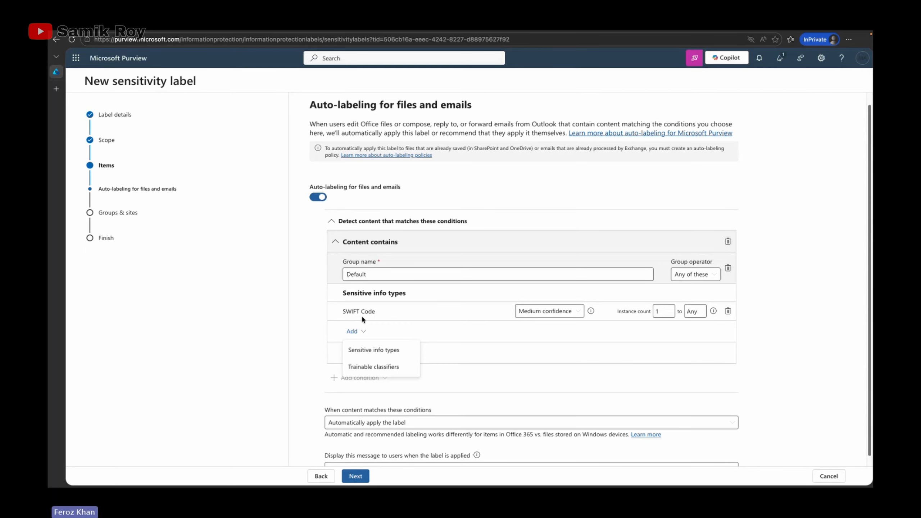
left_click(370, 349)
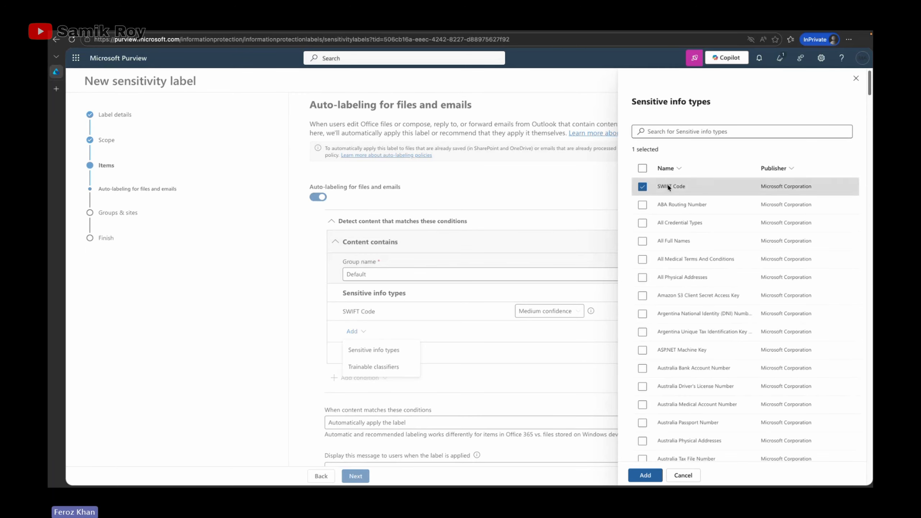
scroll(684, 254, "down", 4)
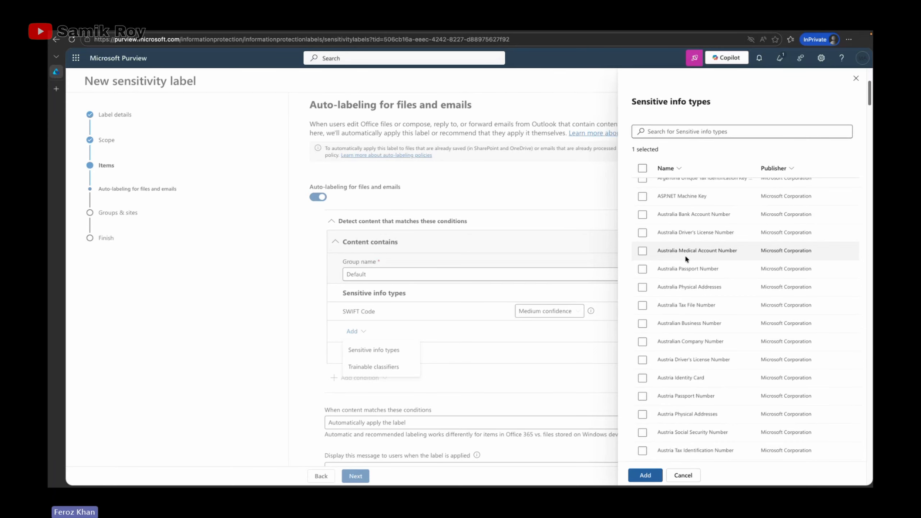
left_click(652, 131)
type("Credit")
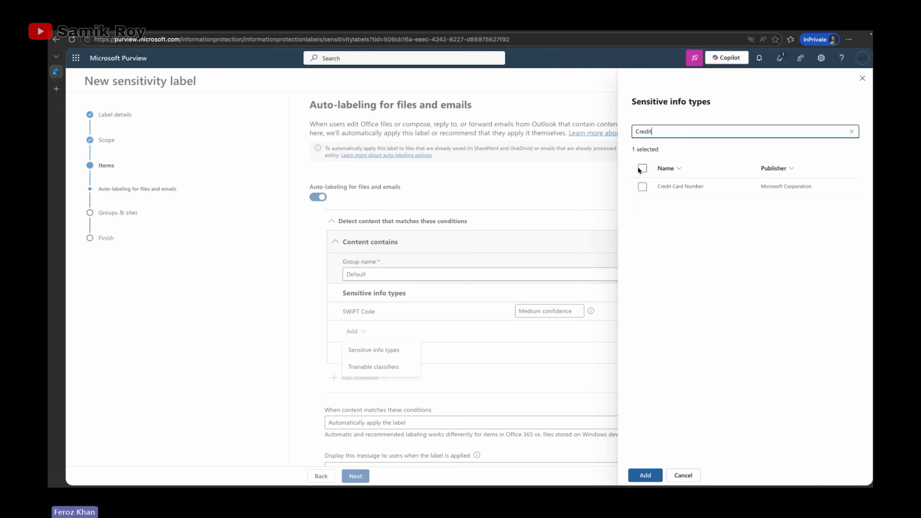
left_click(642, 186)
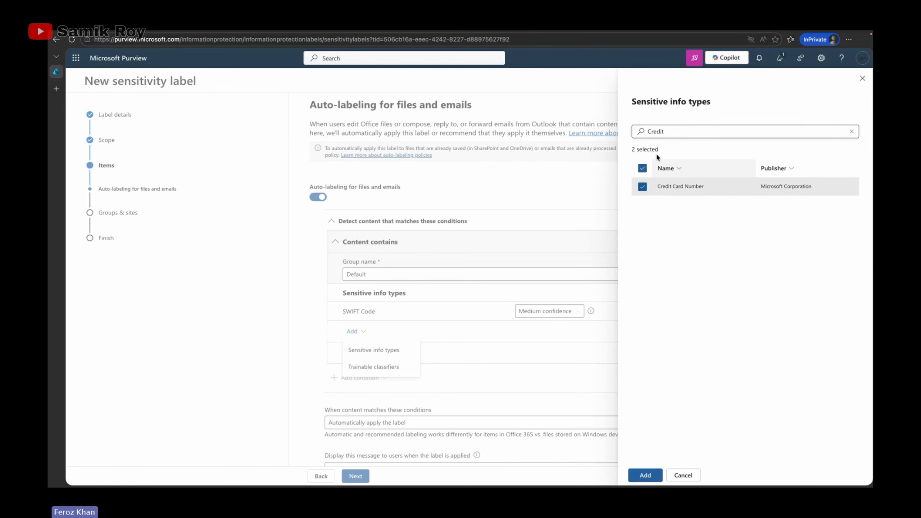
Step: Search for Routing, select ABA Routing Number and add the selected info types to the auto-labeling condition
double_click(667, 134)
type("Routing")
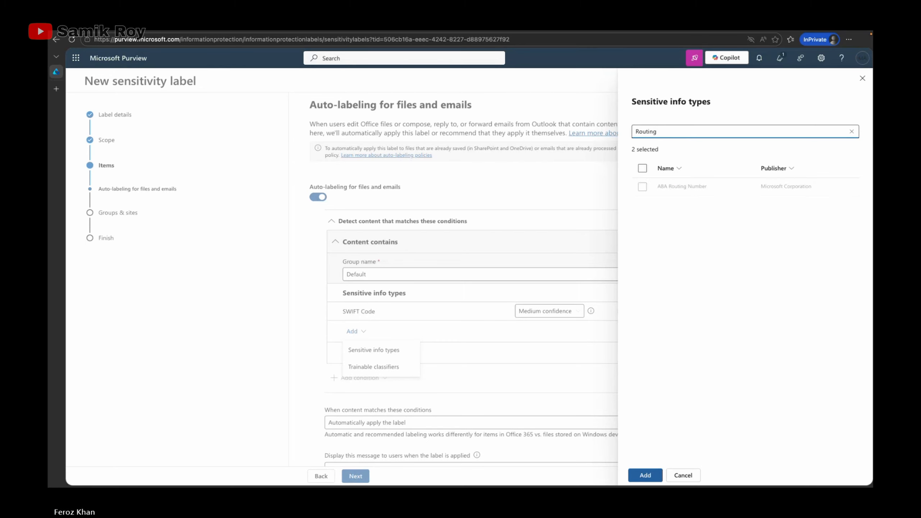
left_click(642, 189)
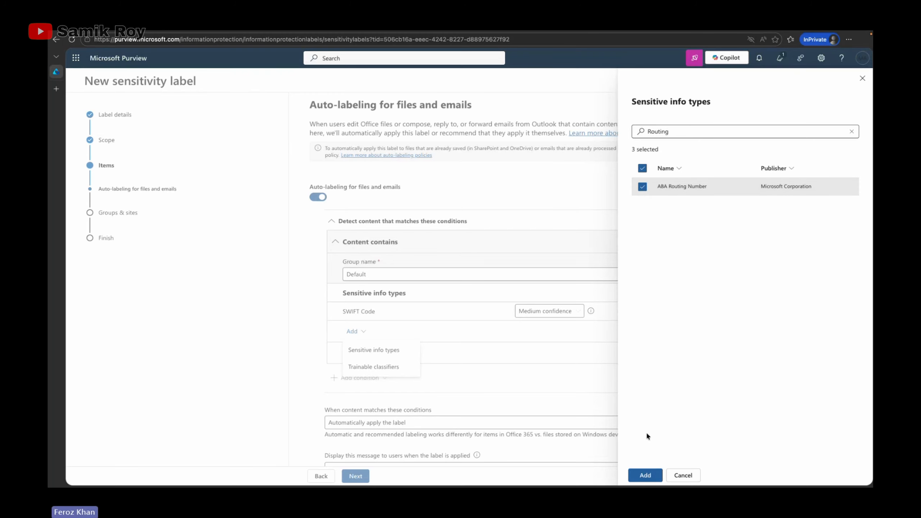
left_click(645, 476)
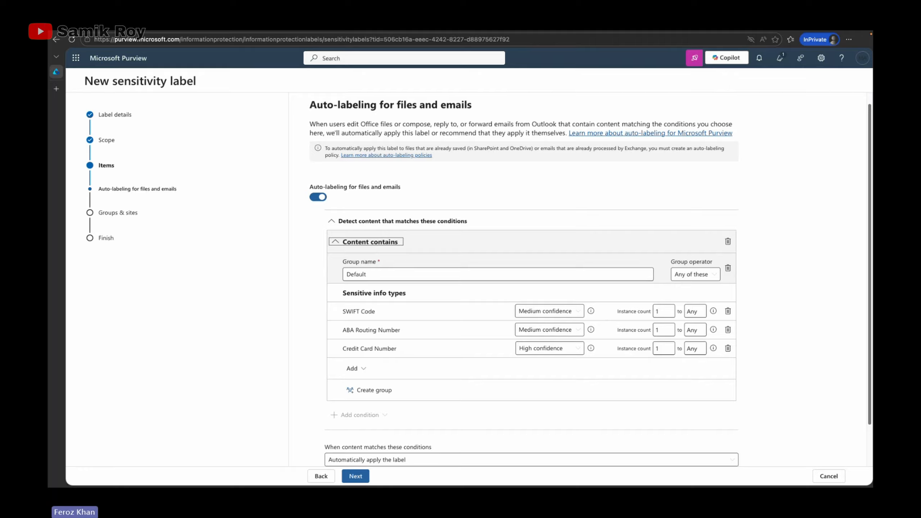
Step: Accept the remaining default settings, create the Financial Data PD label and finish without creating a policy yet
scroll(463, 401, "down", 1)
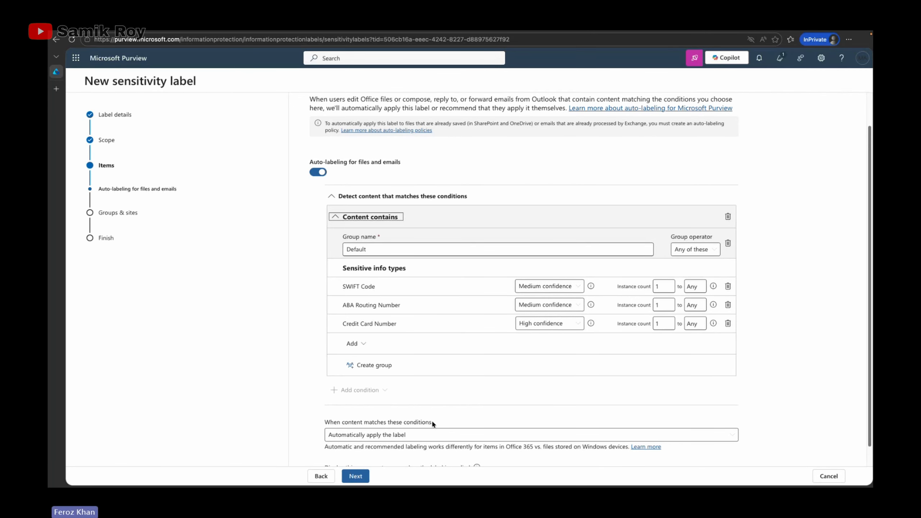
scroll(431, 420, "down", 1)
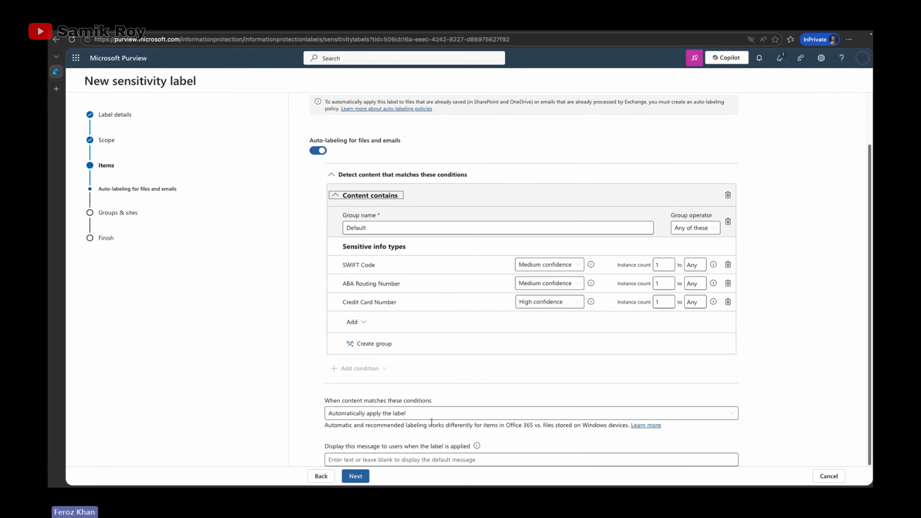
left_click(358, 480)
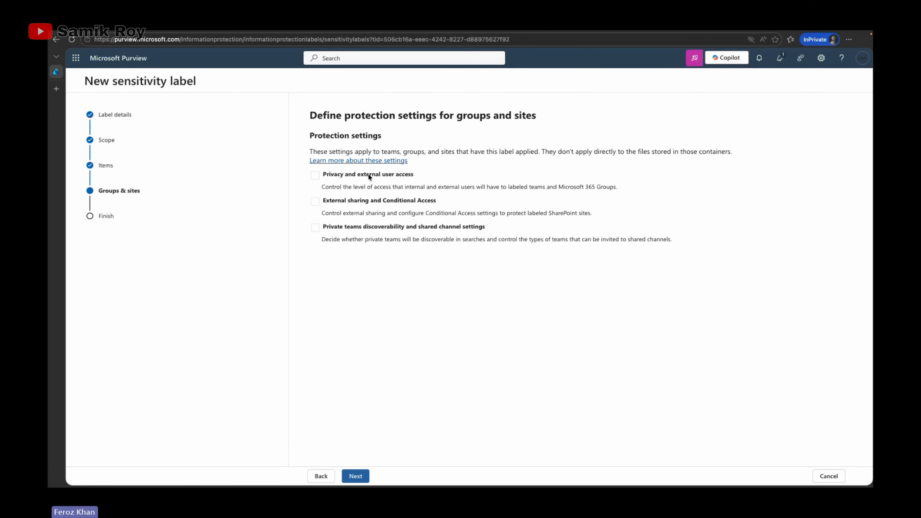
left_click(354, 476)
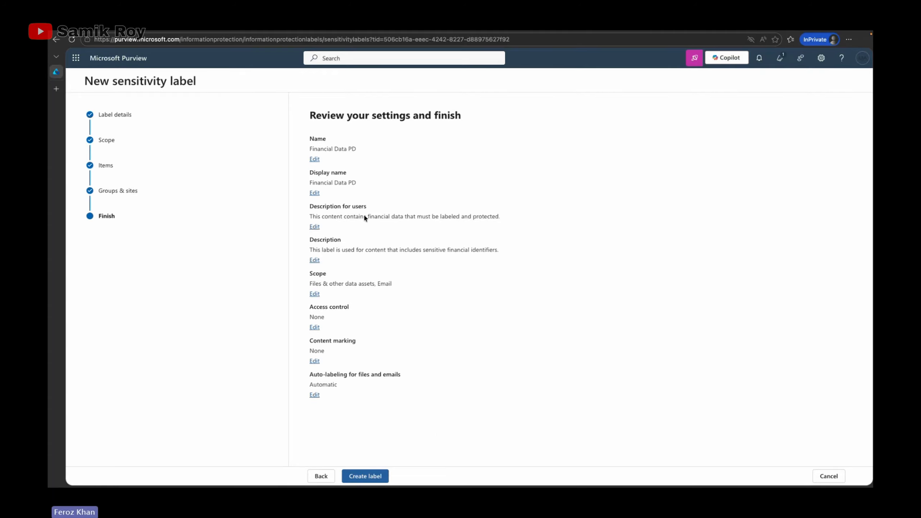
left_click(372, 474)
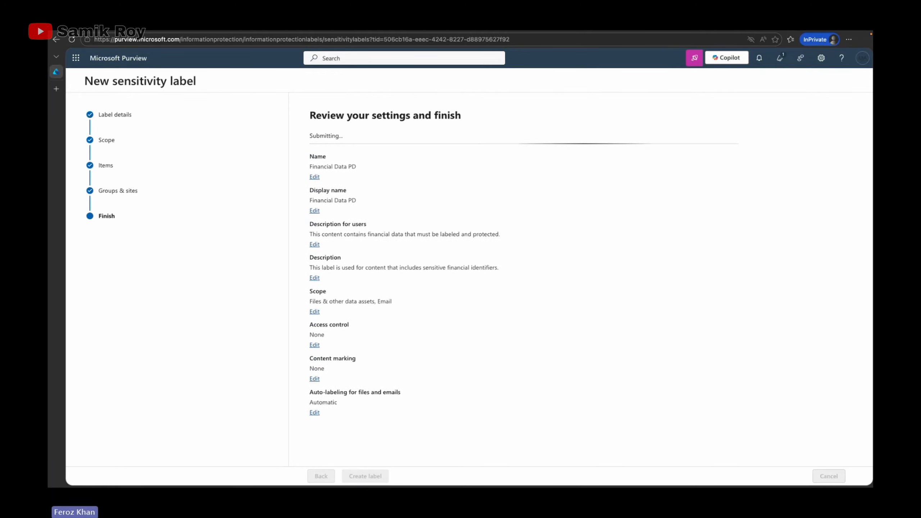
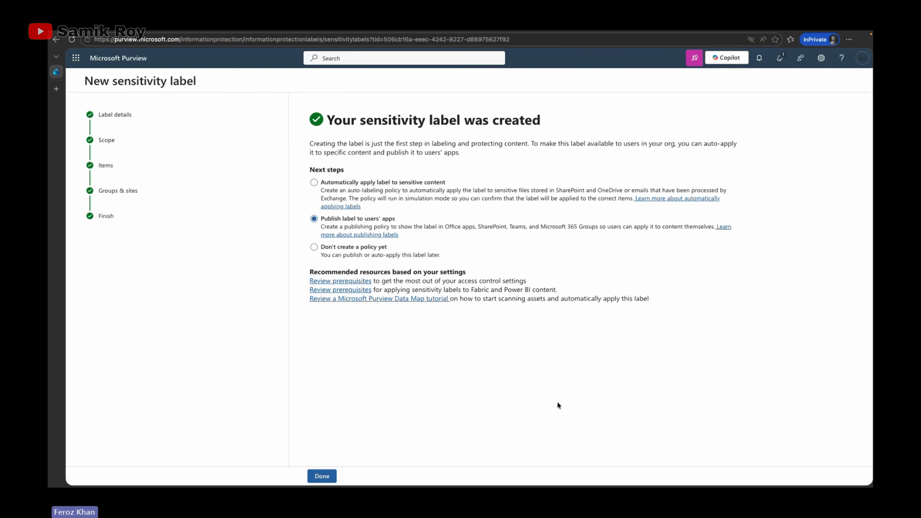
left_click(344, 248)
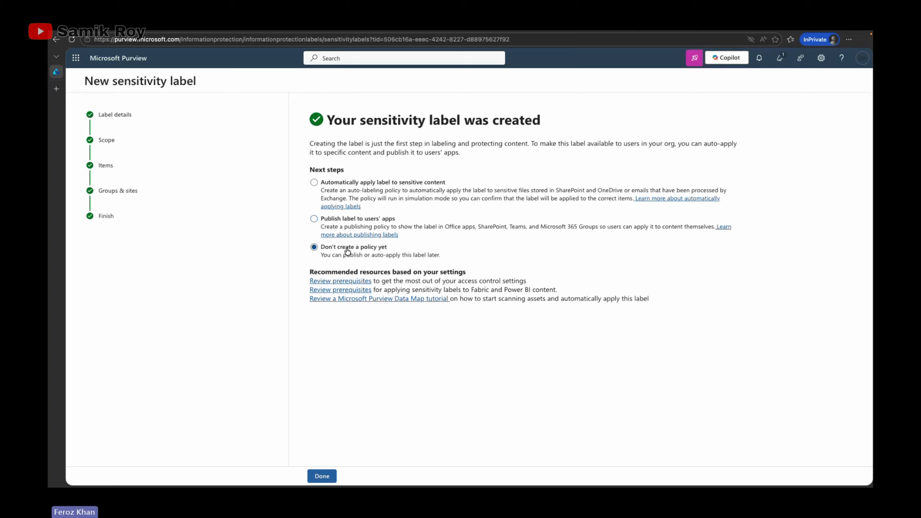
left_click(337, 475)
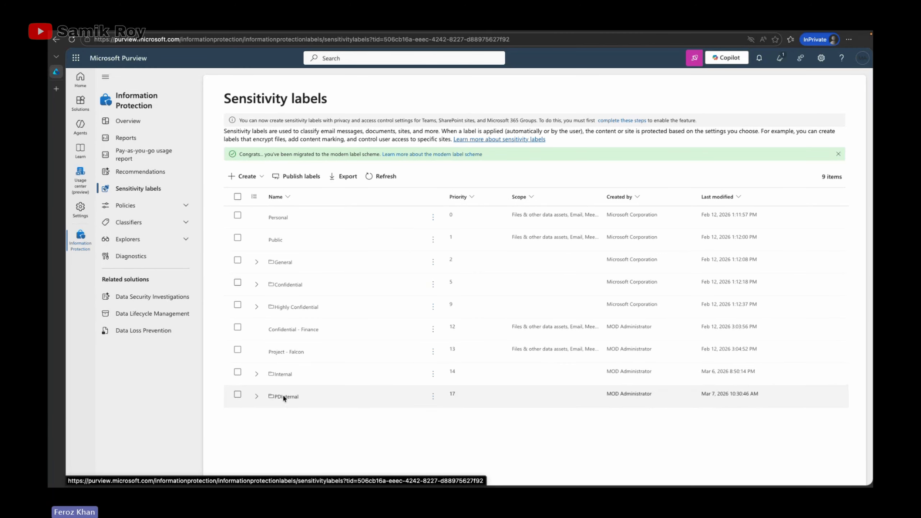
Step: Start a new label in the PDInternal group with Confidential Legal as both its name and display name
left_click(433, 398)
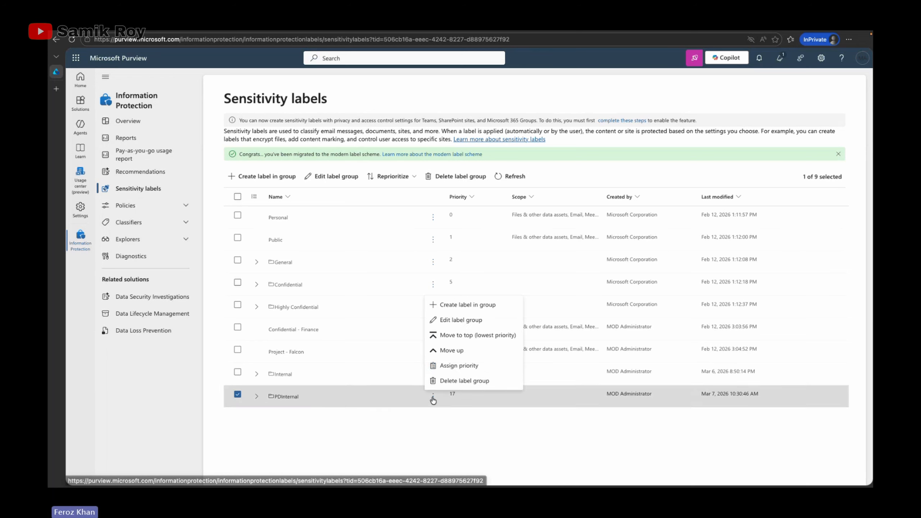
left_click(461, 308)
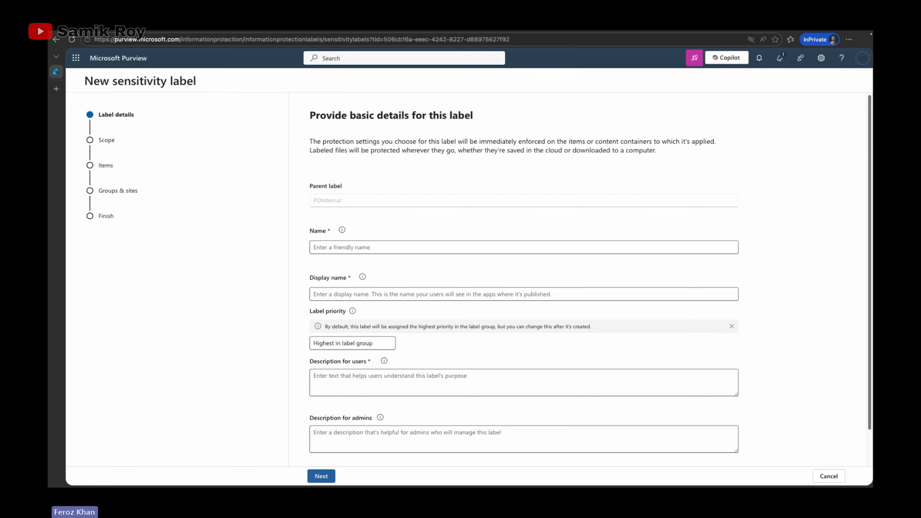
left_click(355, 249)
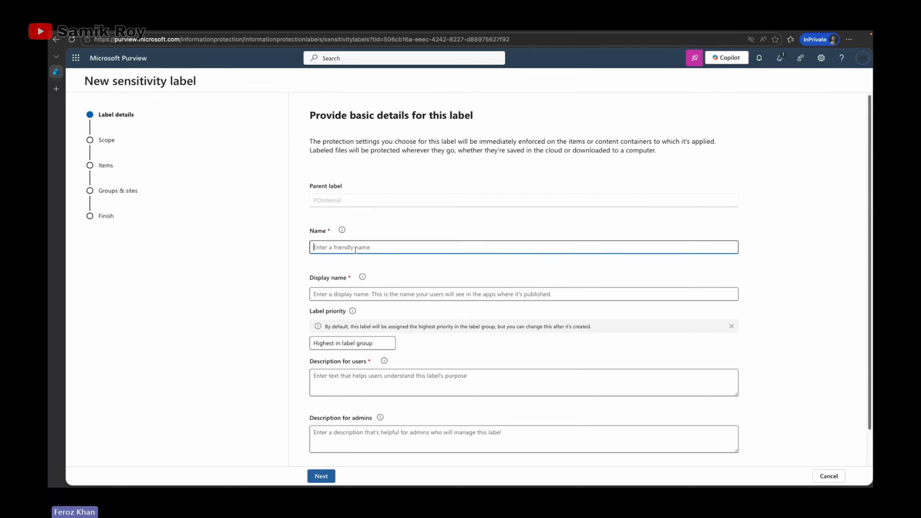
type("Confidential Legal")
key("Tab")
key("Tab")
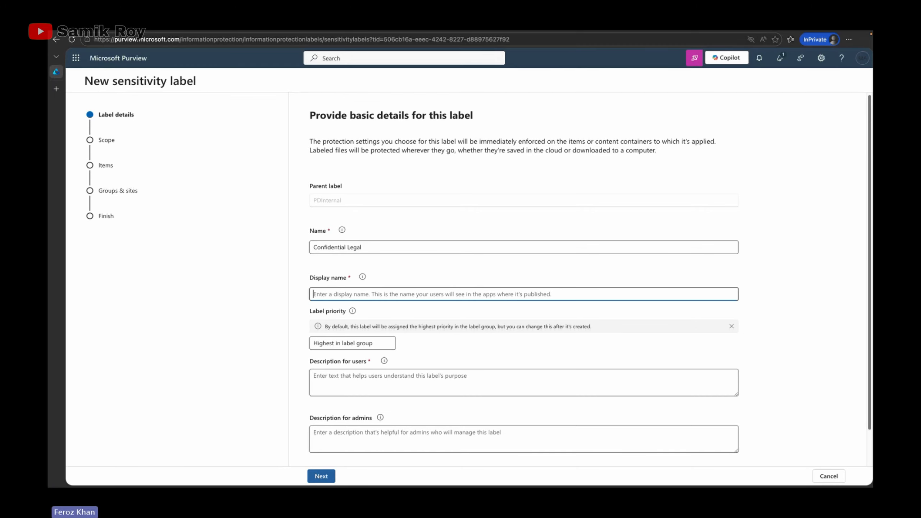
triple_click(356, 250)
key("ctrl+c")
left_click(379, 294)
key("ctrl+v")
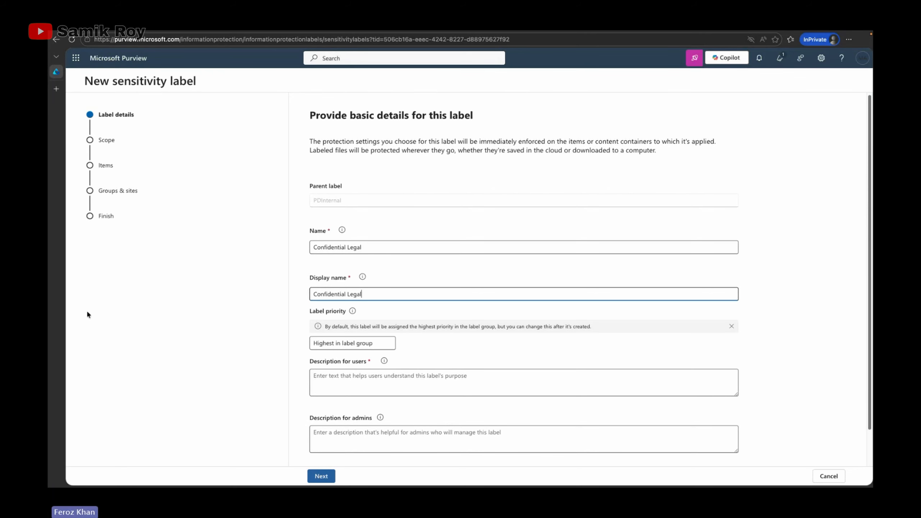
Step: Enter the description for users: "Use this label for highly sensitive legal content that must be encrypted using DKE"
left_click(328, 371)
type("Us")
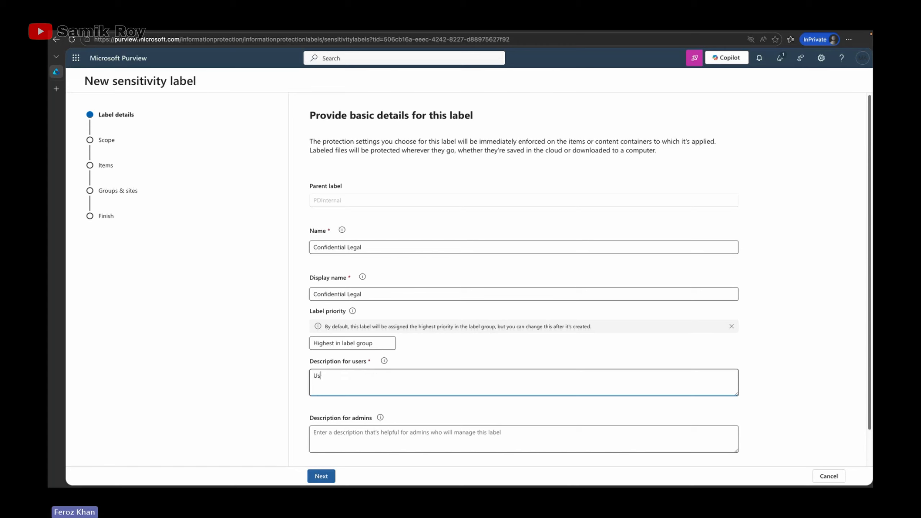
type("e this label for highly sensitive legal conten")
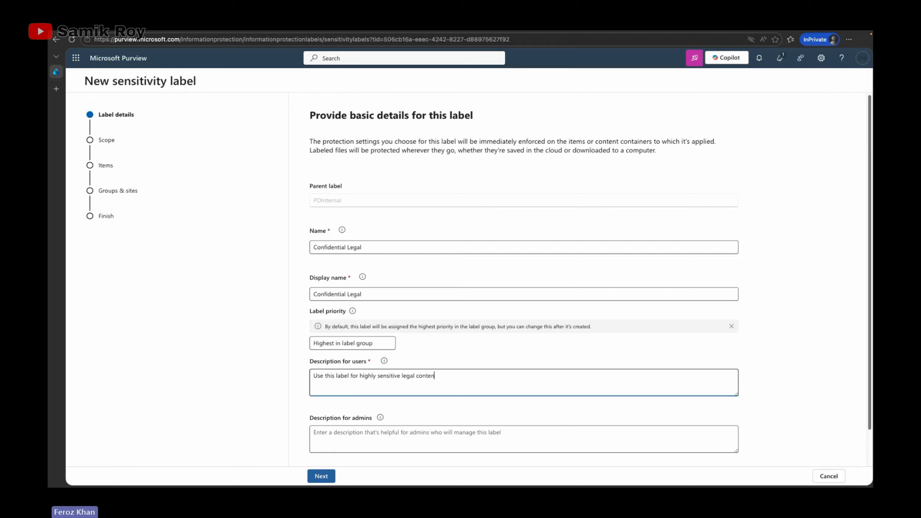
type("t that m")
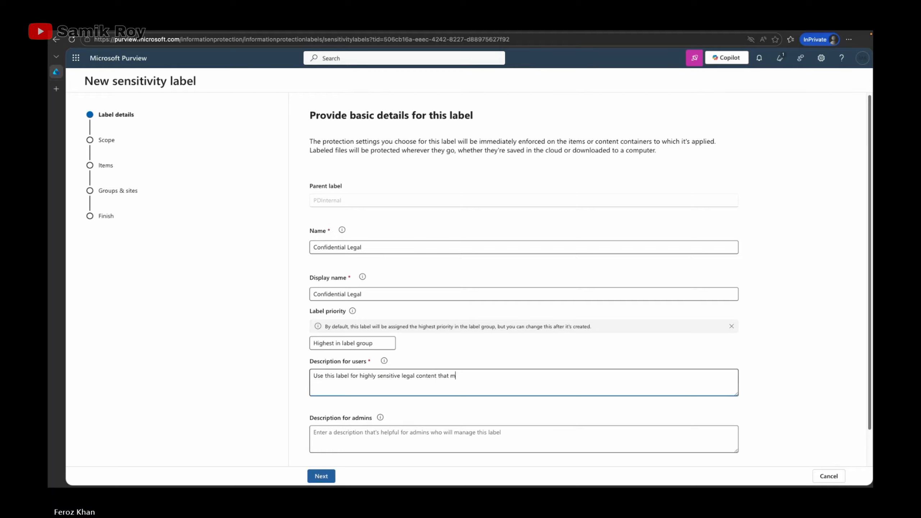
type("ust be ")
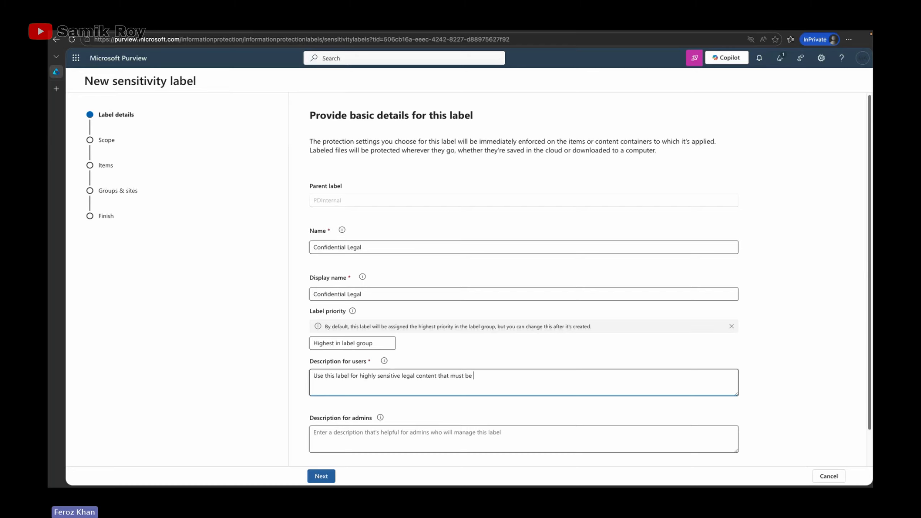
type("encrypted usign")
key("BackSpace")
key("BackSpace")
key("BackSpace")
type("ng DKE")
key("Tab")
key("Tab")
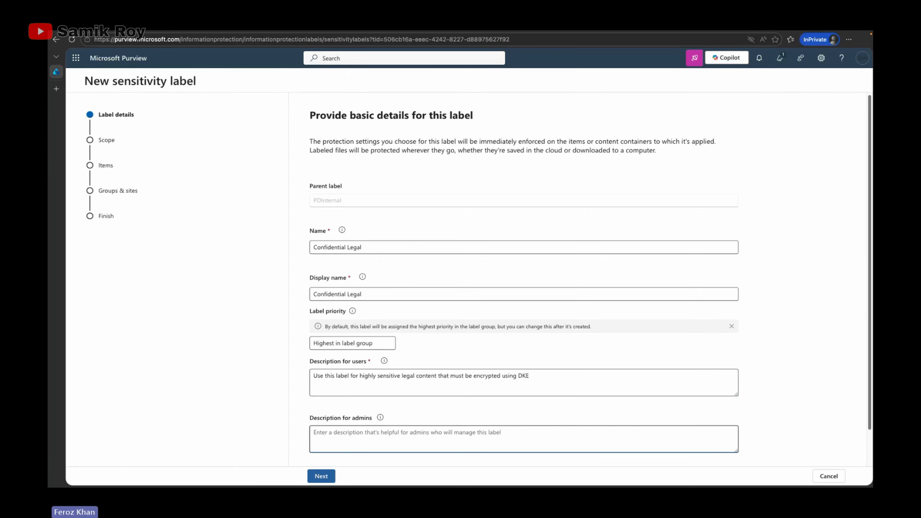
type("Labe")
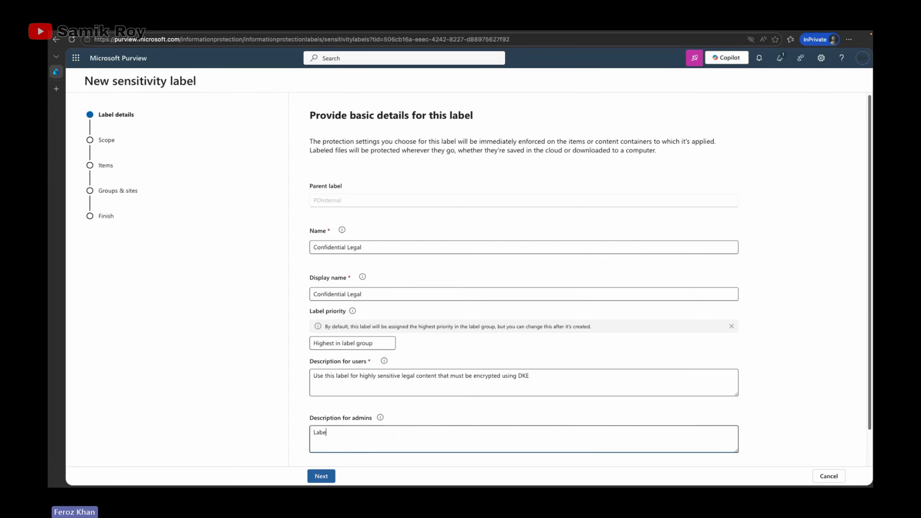
type("l configured")
key("ctrl+a")
key("BackSpace")
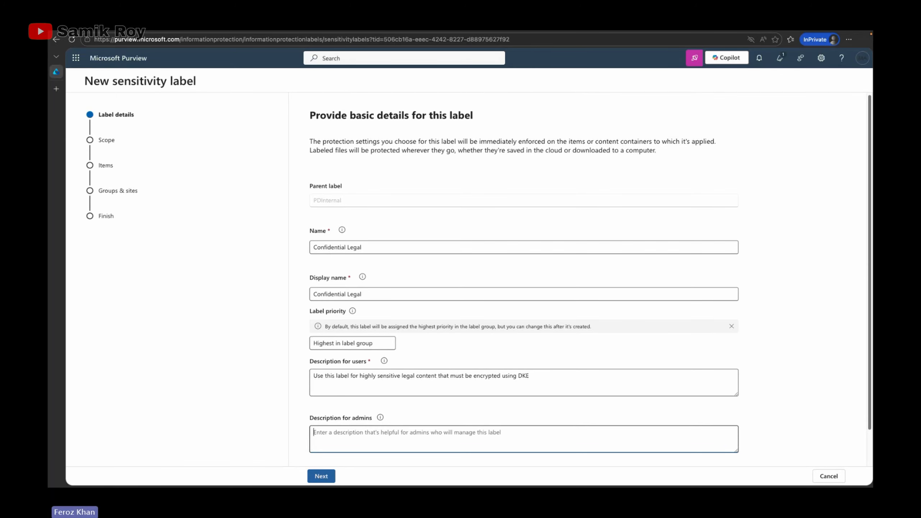
Step: Leave the admin description blank and exclude Meetings from the label's scope, keeping Files & other data assets and Emails
left_click(328, 475)
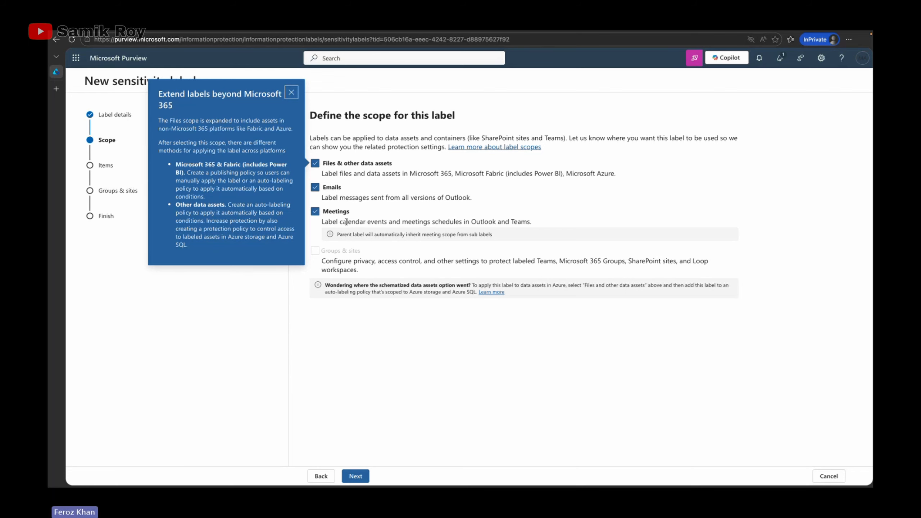
left_click(338, 211)
left_click(356, 476)
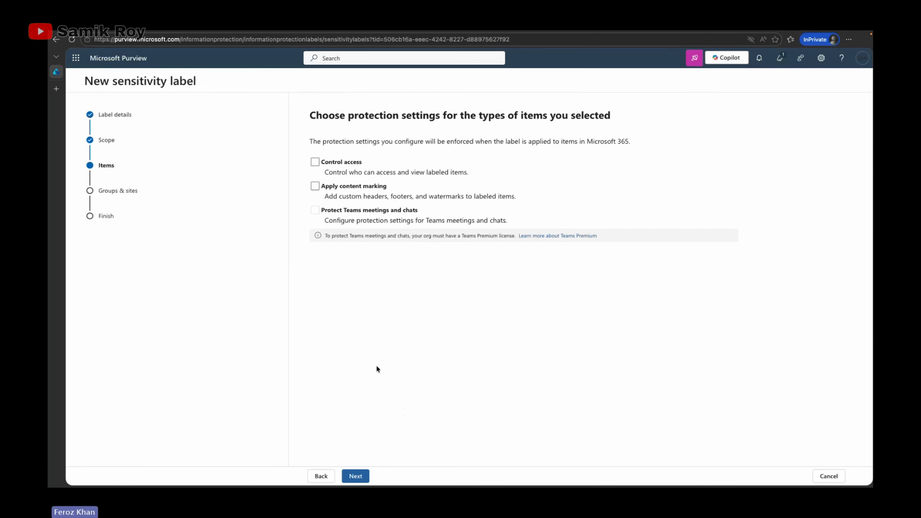
Step: Enable Control access, expiring user access 5 days after the label is applied and setting offline access to Never
left_click(341, 161)
left_click(355, 477)
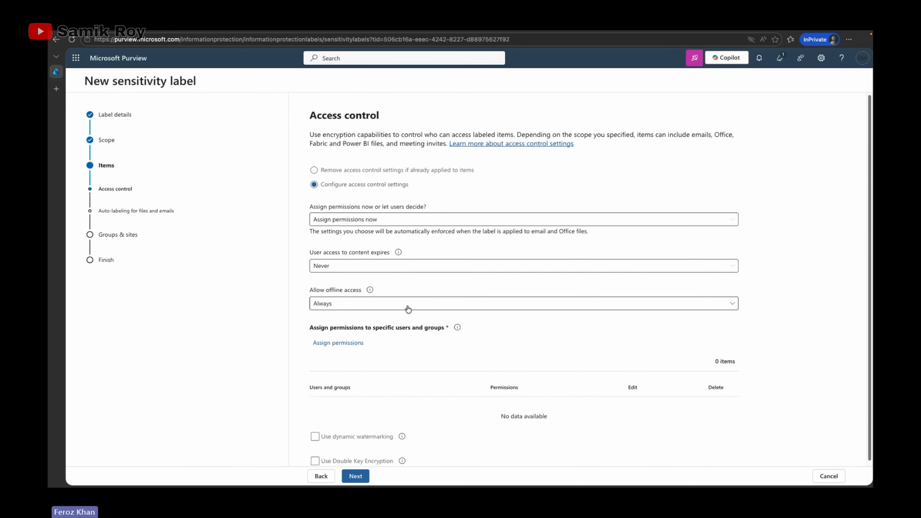
left_click(380, 265)
left_click(382, 307)
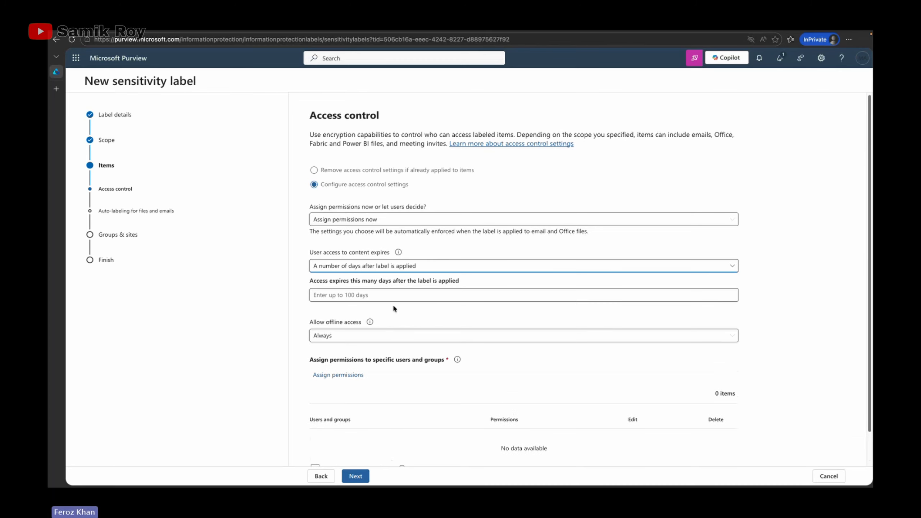
left_click(421, 295)
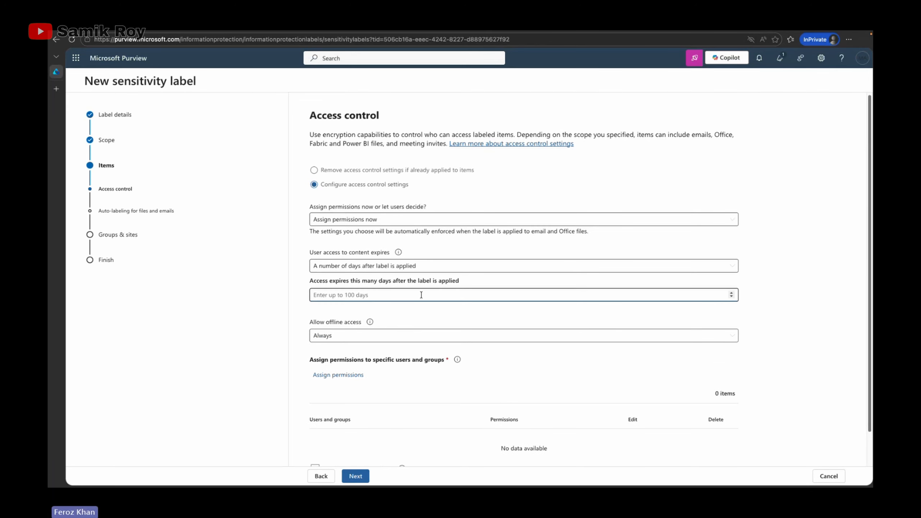
type("5")
scroll(417, 332, "down", 1)
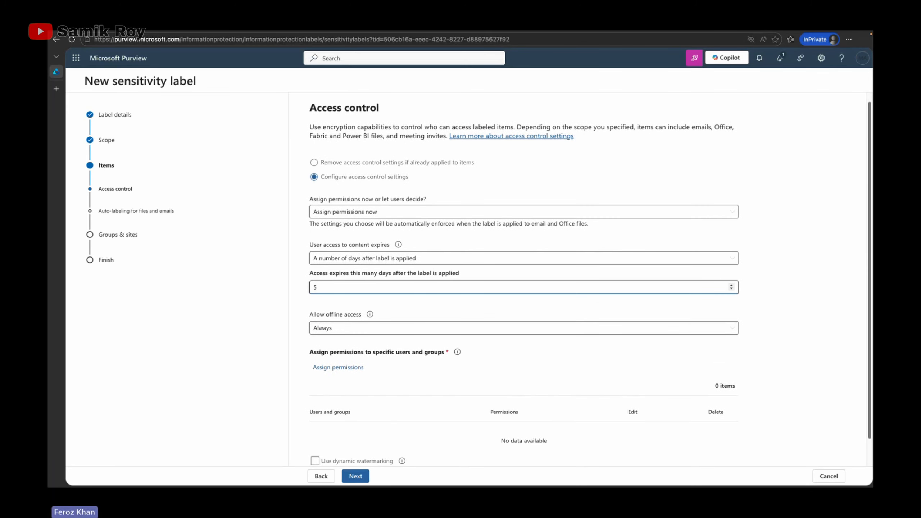
left_click(432, 328)
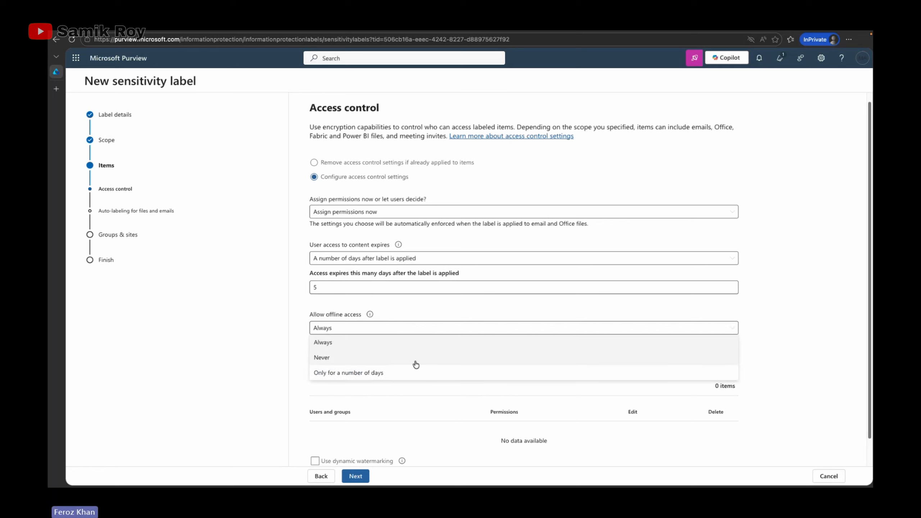
left_click(400, 357)
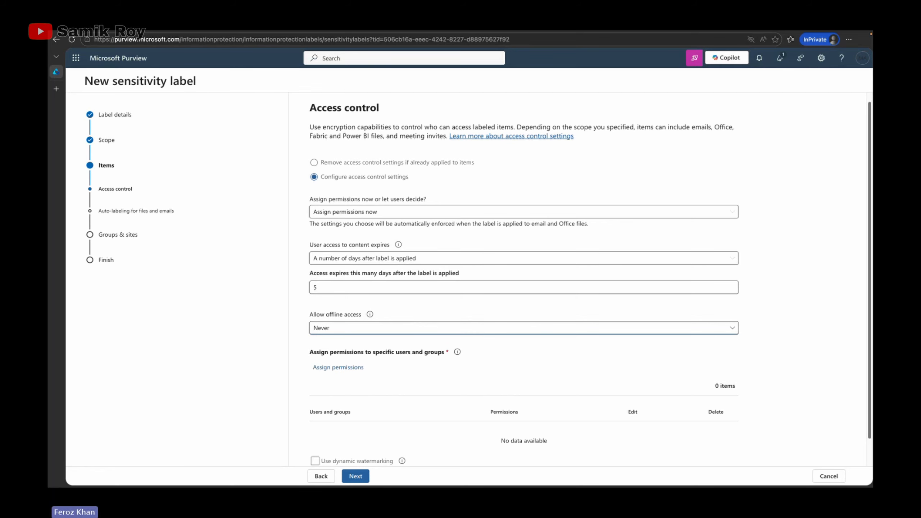
Step: Start assigning permissions to specific users or groups, and find and select the Legal Team group
scroll(345, 384, "down", 1)
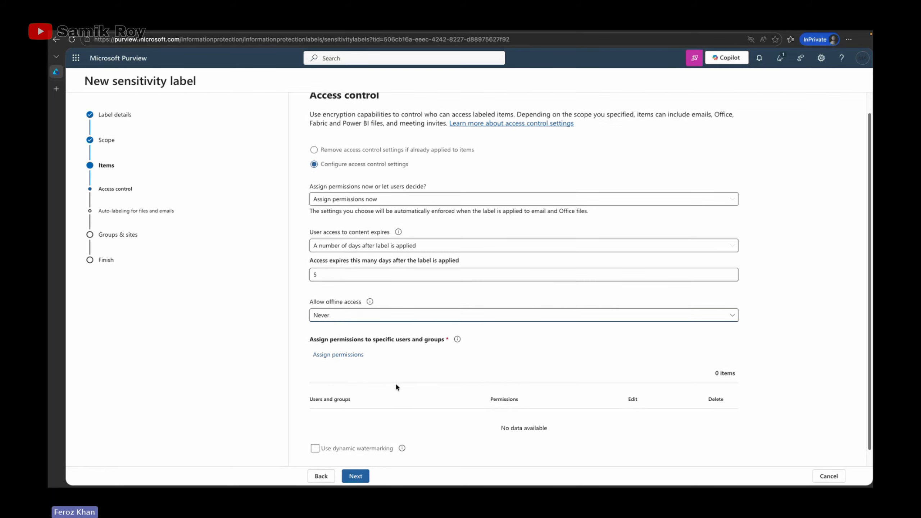
left_click(362, 357)
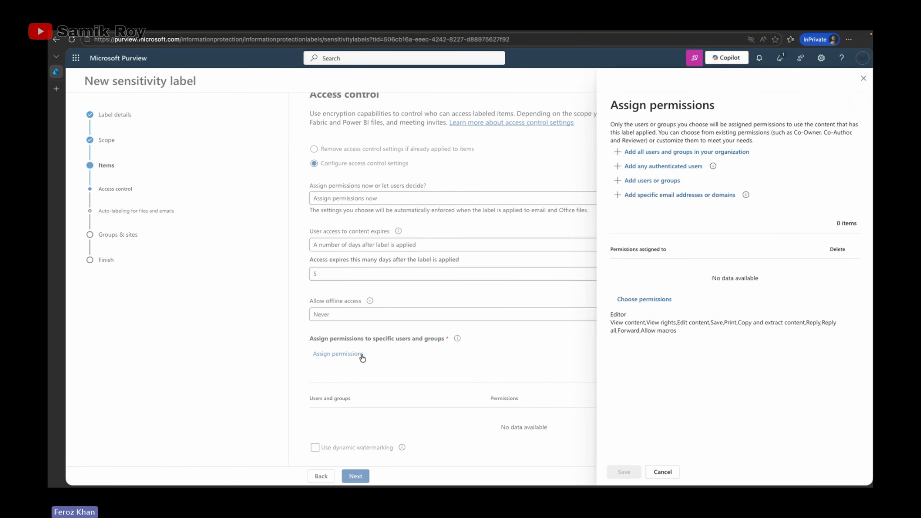
left_click(654, 181)
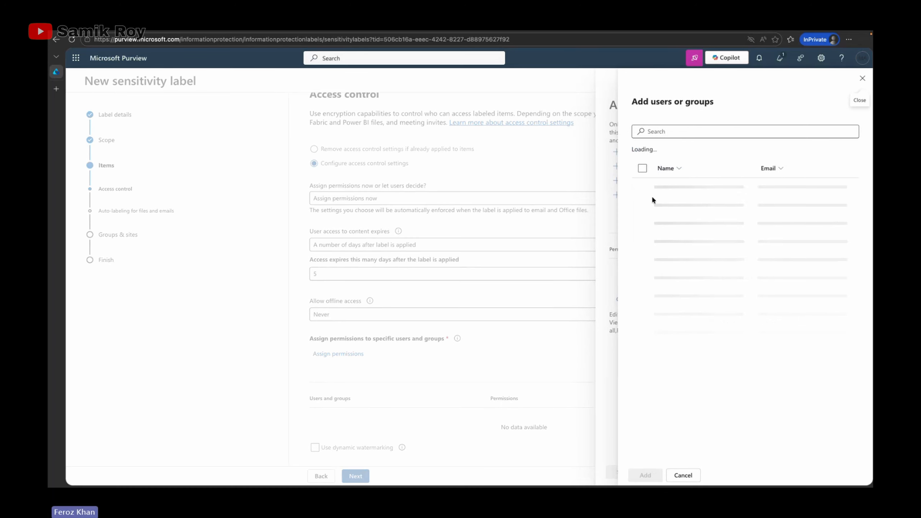
left_click(661, 131)
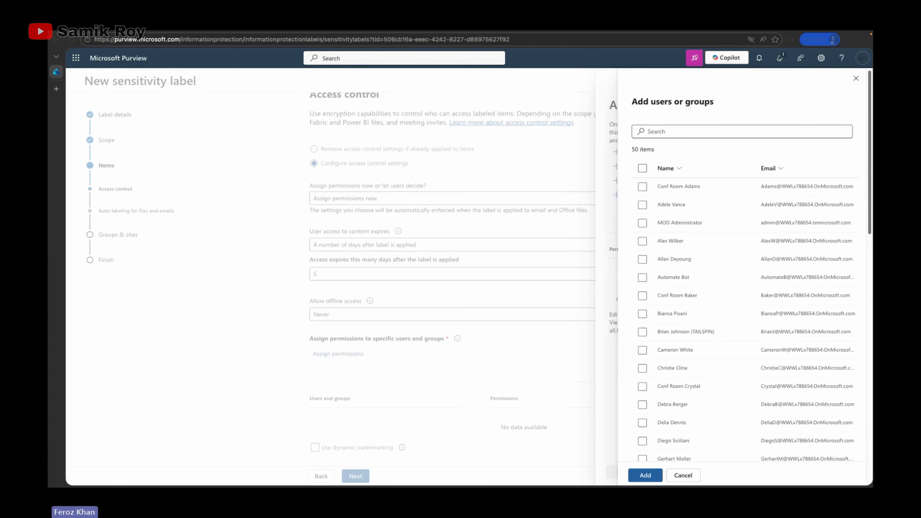
left_click(692, 129)
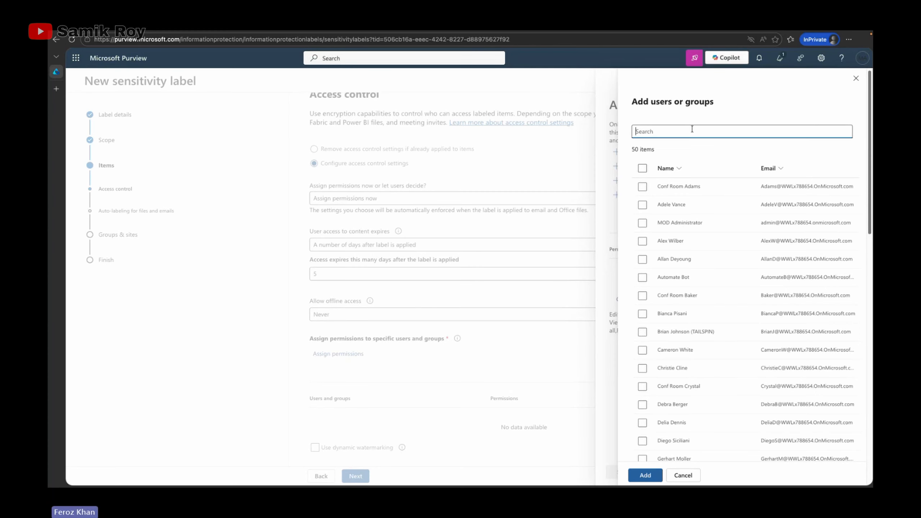
type("Legar")
type(" Team")
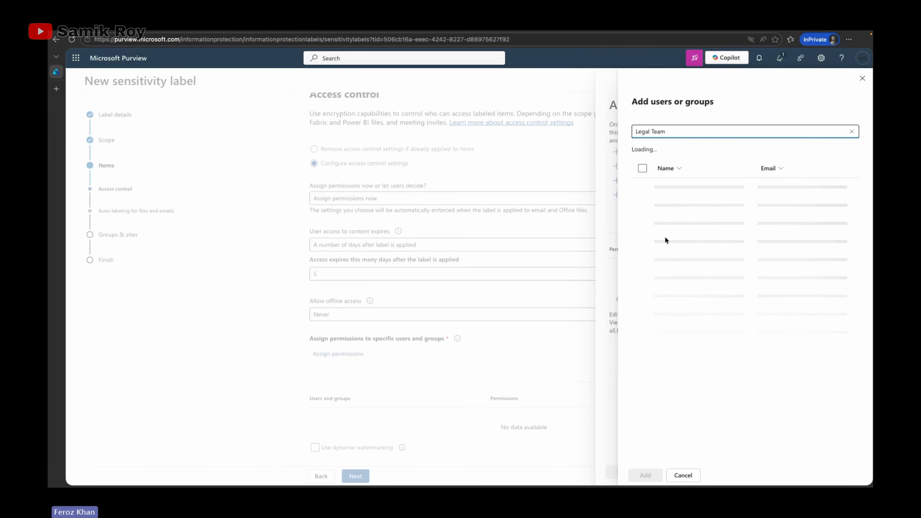
left_click(643, 187)
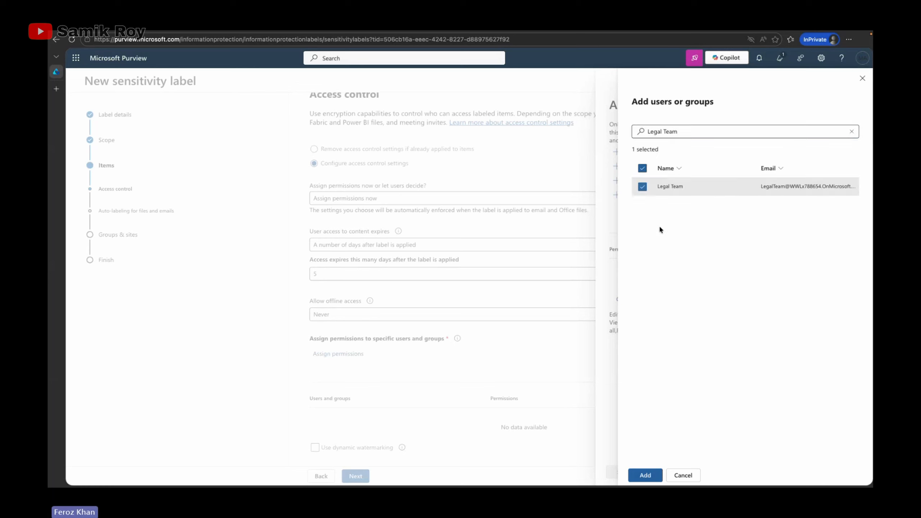
Step: Search for and select the individual user as well, add both entries and save the permission assignment with the default permission level
triple_click(694, 134)
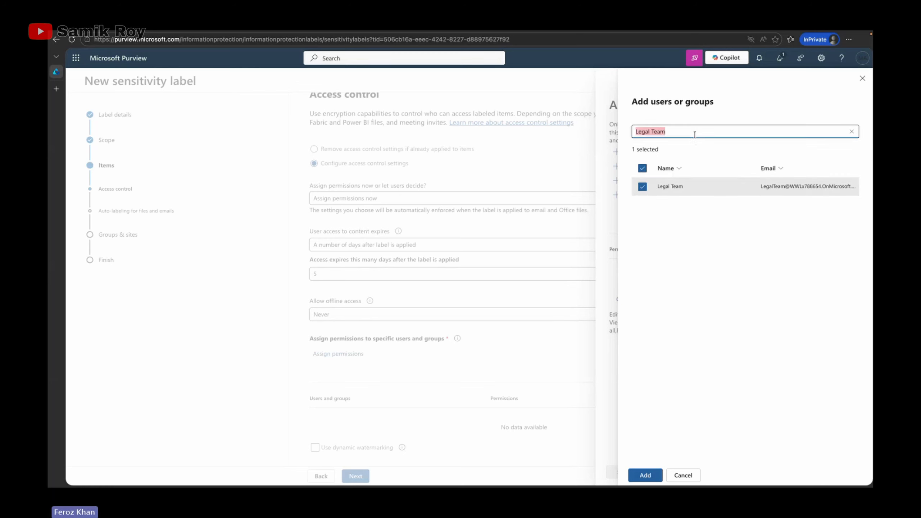
type("Joni")
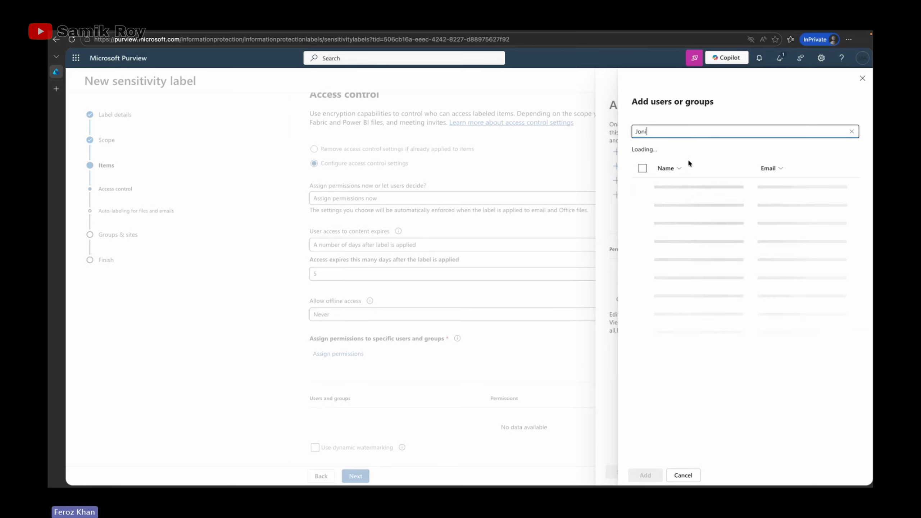
left_click(642, 187)
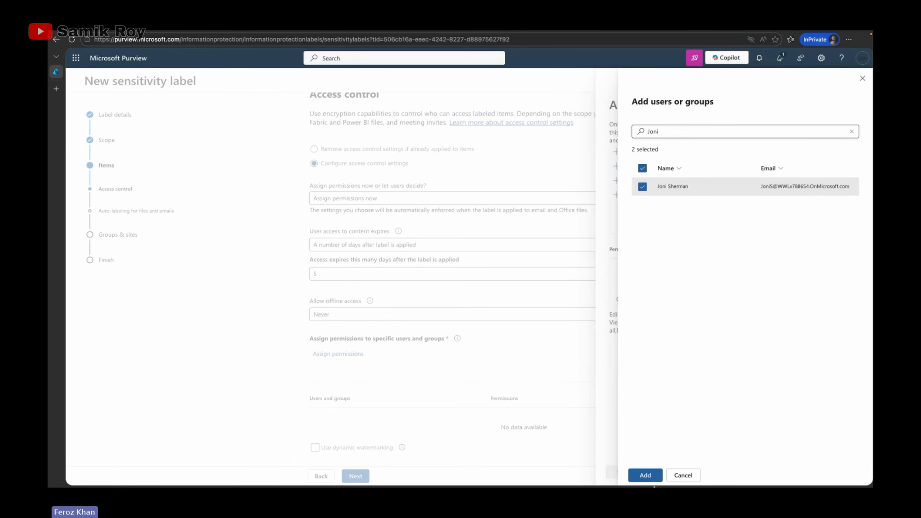
left_click(645, 476)
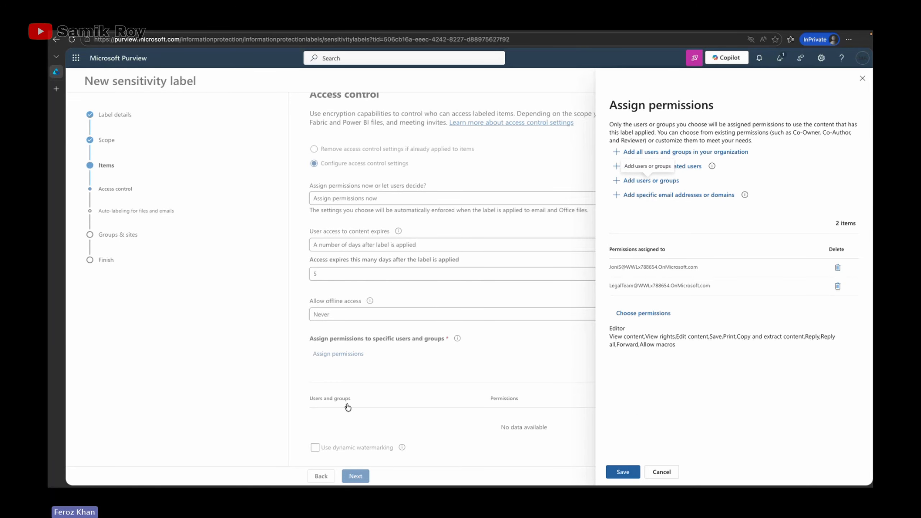
left_click(622, 472)
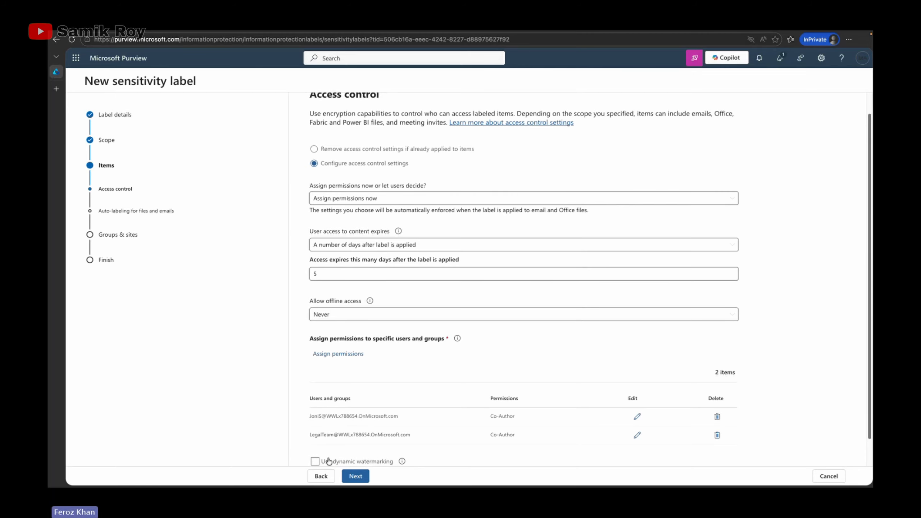
scroll(362, 446, "down", 1)
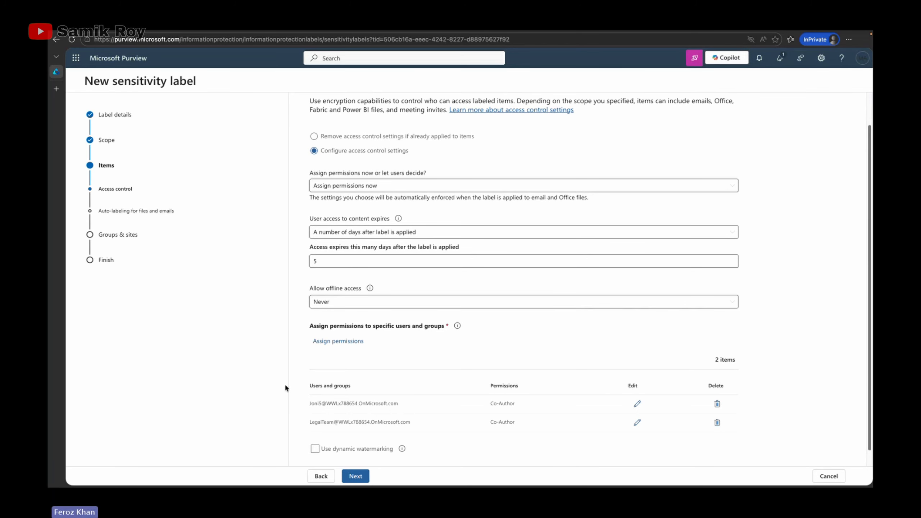
left_click(354, 477)
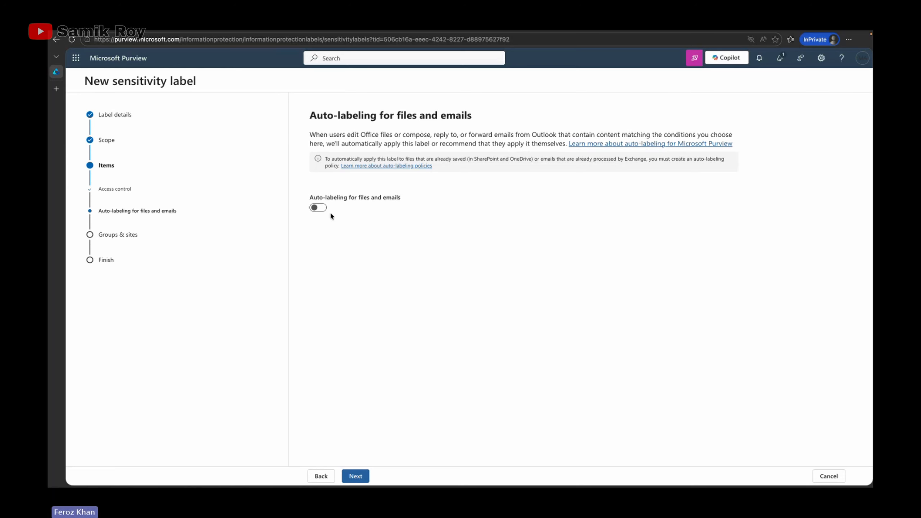
left_click(367, 476)
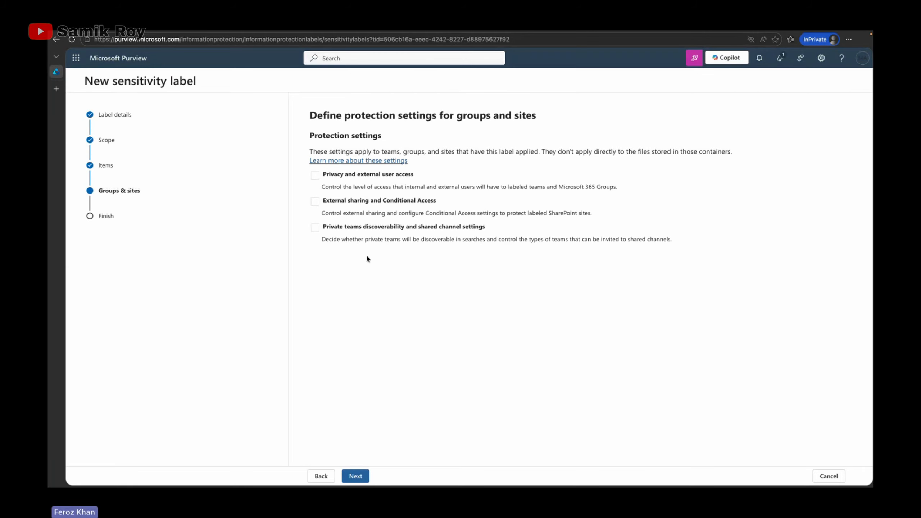
left_click(321, 476)
left_click(322, 476)
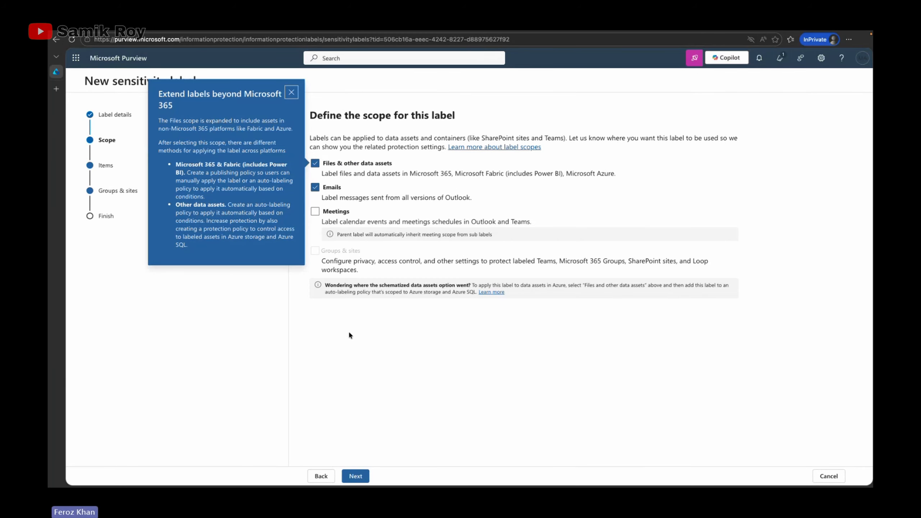
left_click(356, 476)
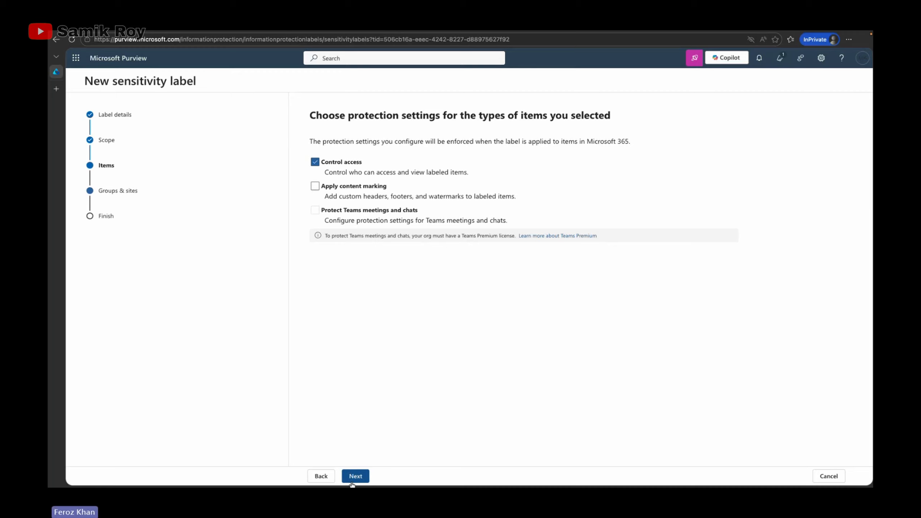
mouse_move(355, 478)
left_click(355, 476)
Step: Enable dynamic watermarking in the label's access control settings
scroll(413, 289, "down", 1)
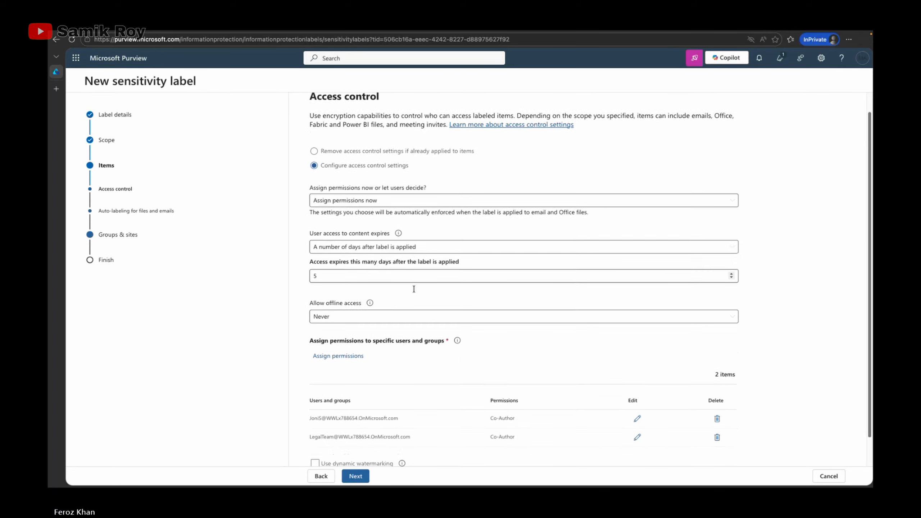
scroll(413, 288, "down", 2)
left_click(348, 433)
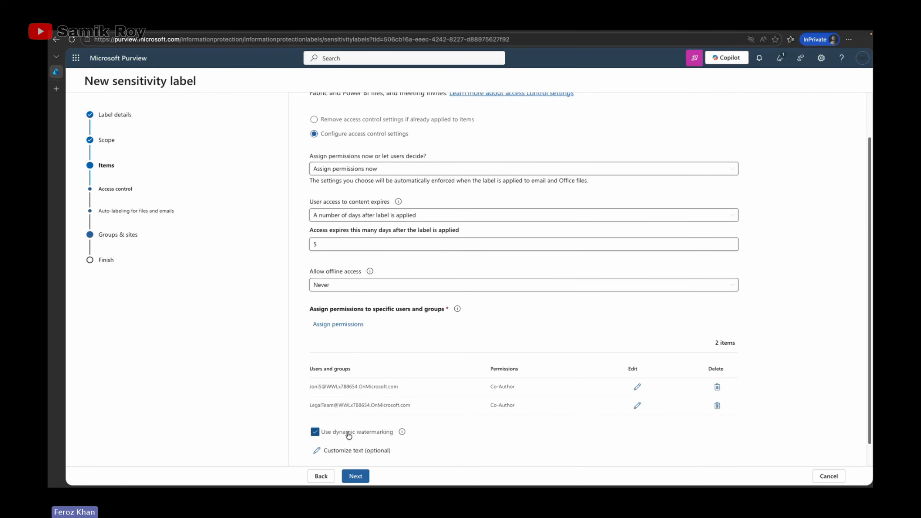
scroll(353, 435, "down", 1)
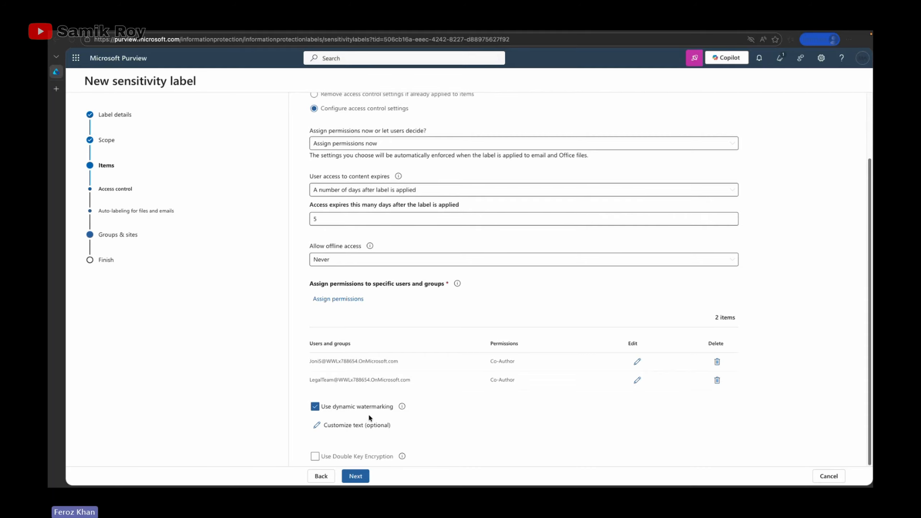
Step: Try to customize the dynamic watermark with the text "Confidential" and the Timestamp token
left_click(363, 428)
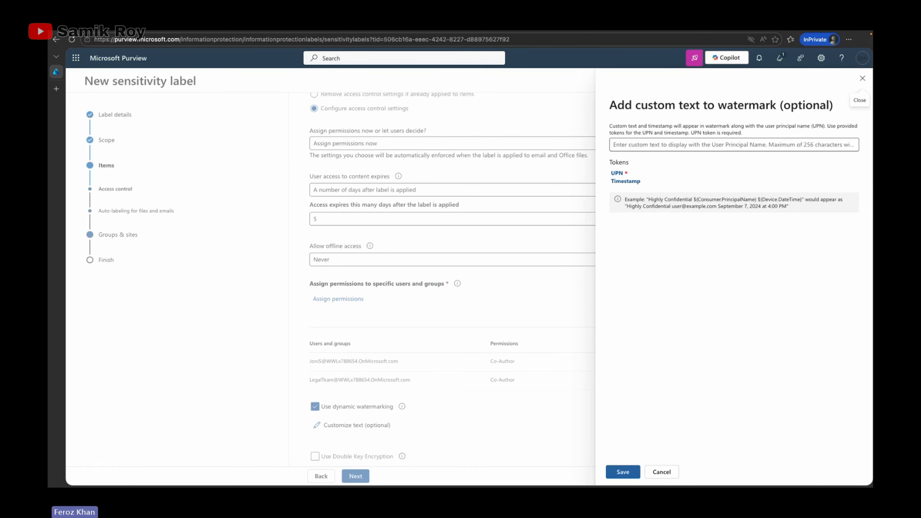
left_click(652, 144)
type("Co")
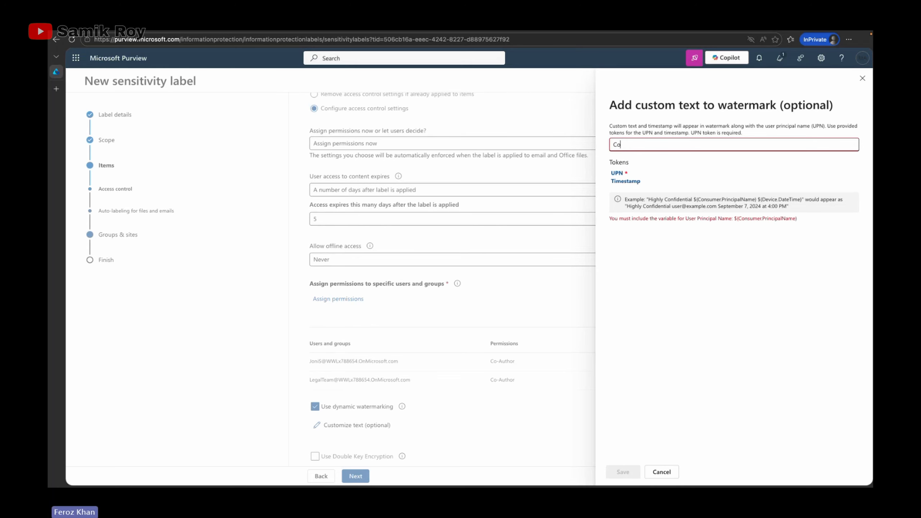
type("nfidential")
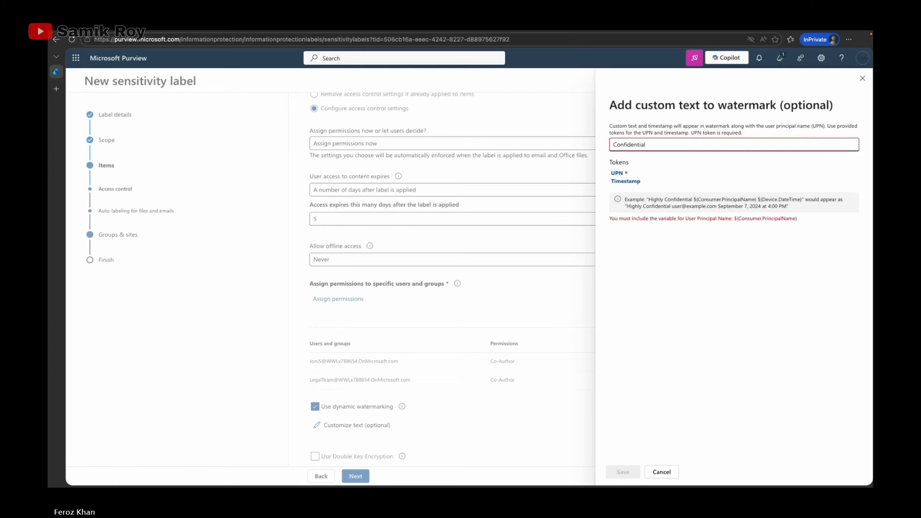
left_click(622, 182)
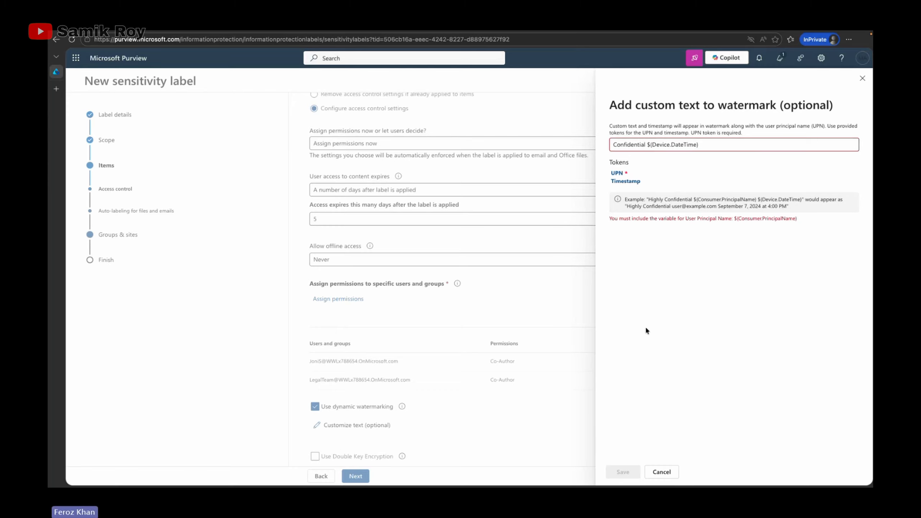
left_click(675, 472)
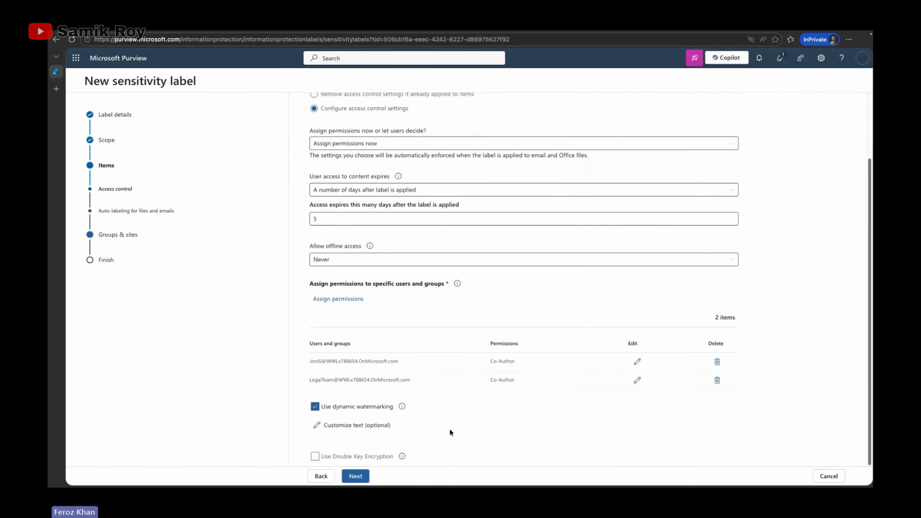
left_click(329, 458)
scroll(380, 448, "down", 1)
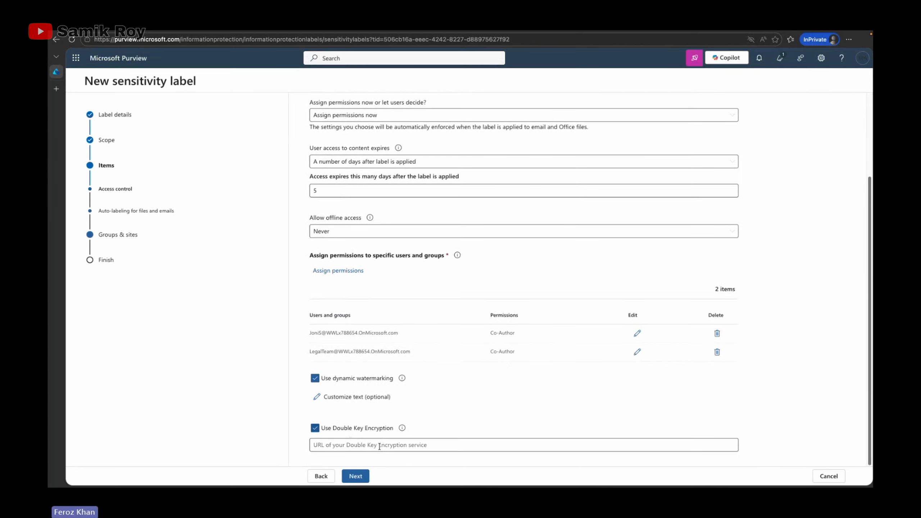
left_click(350, 440)
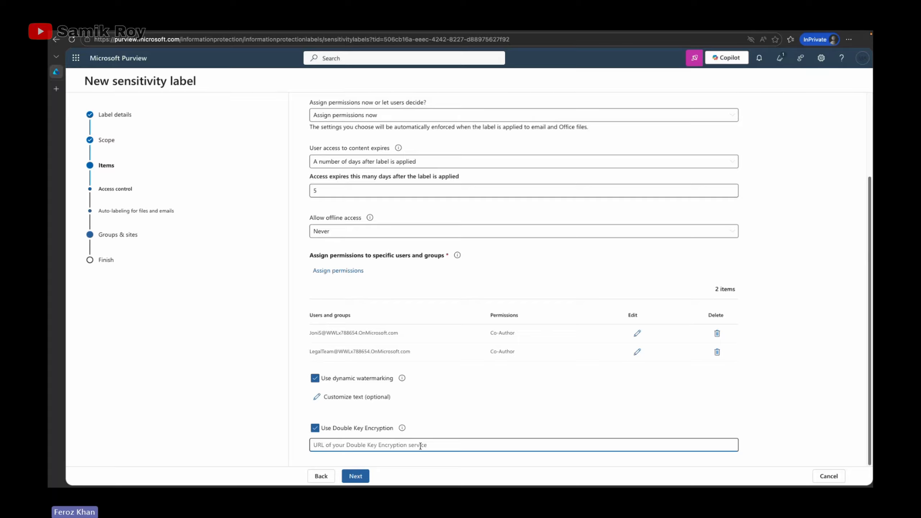
type("https:")
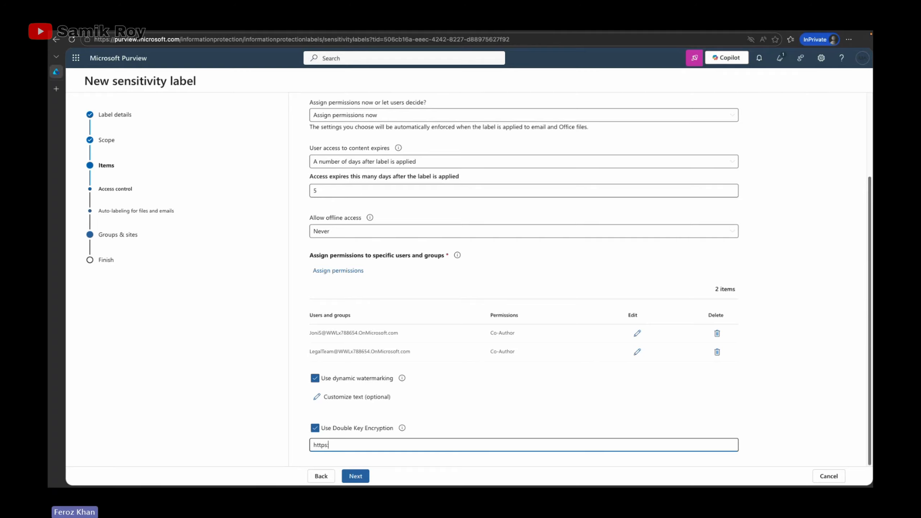
type("//codesizzlerdke.azurewebsites.net/Test")
key("Tab")
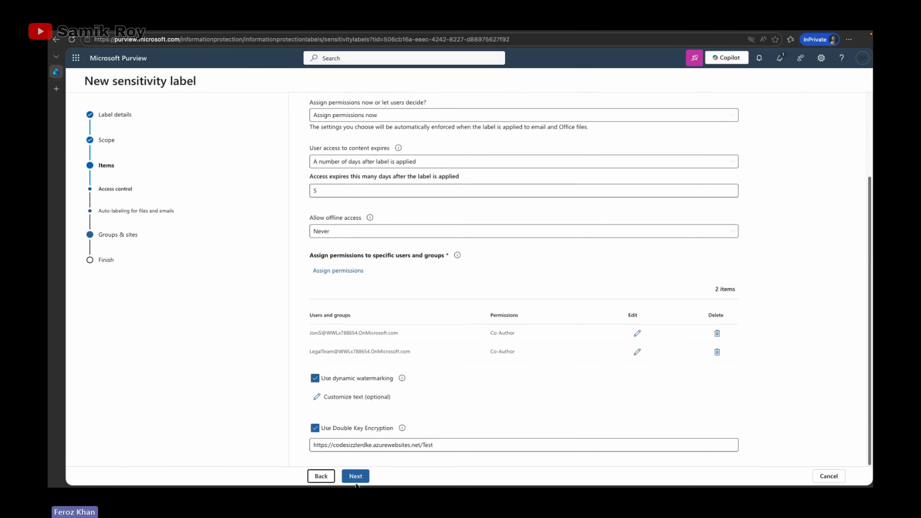
Step: Clear the Double Key Encryption service URL
left_click(398, 443)
key("ctrl+a")
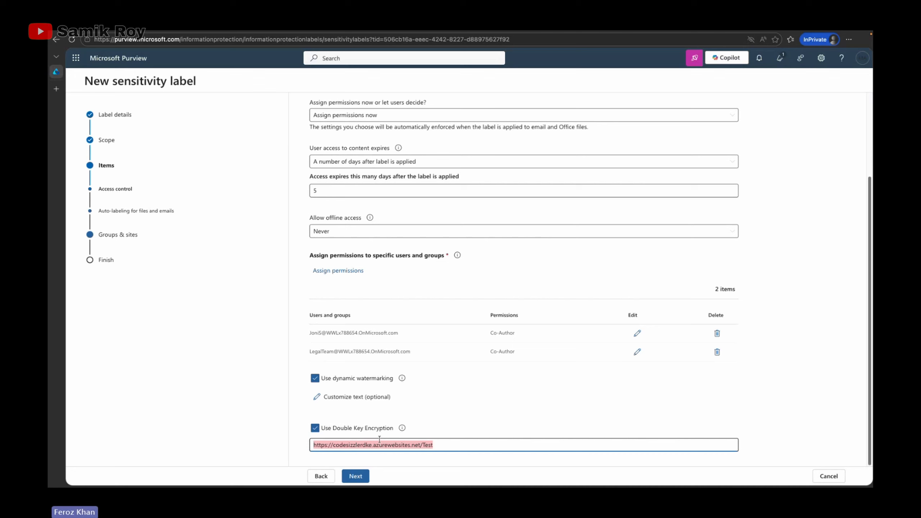
key("BackSpace")
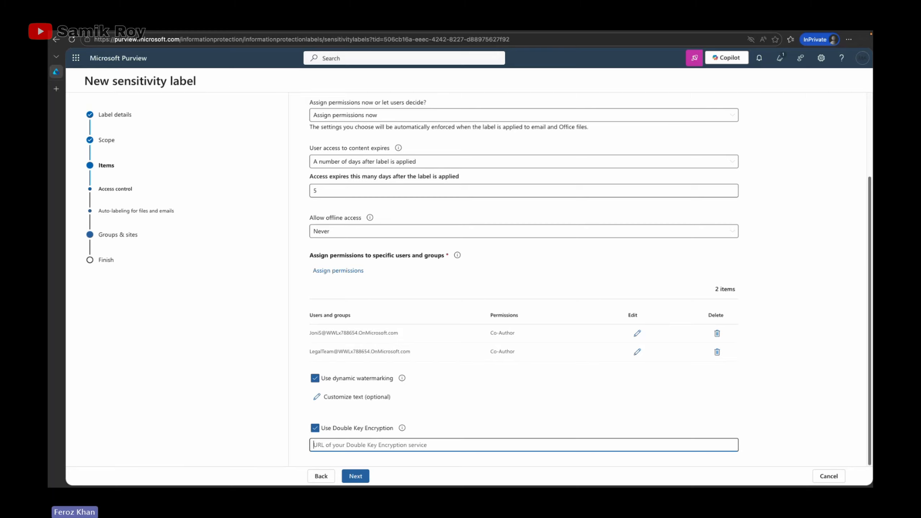
key("super+Tab")
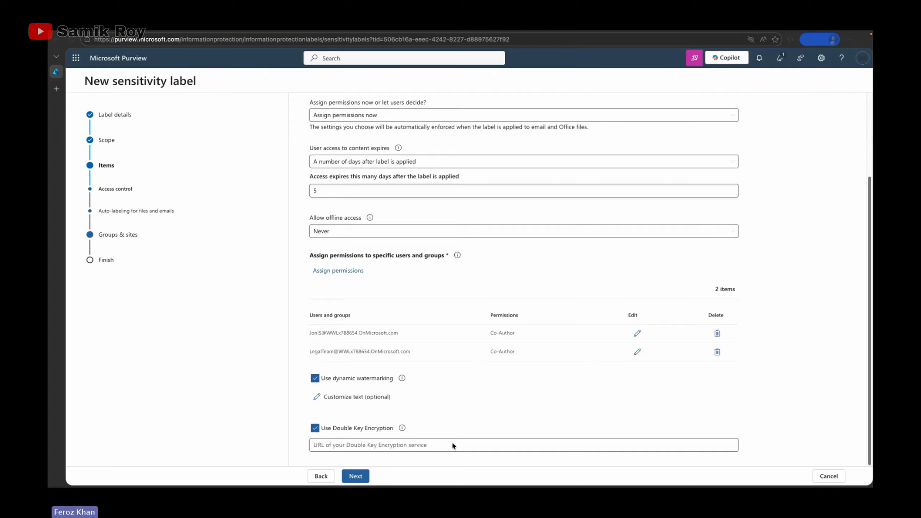
left_click(524, 415)
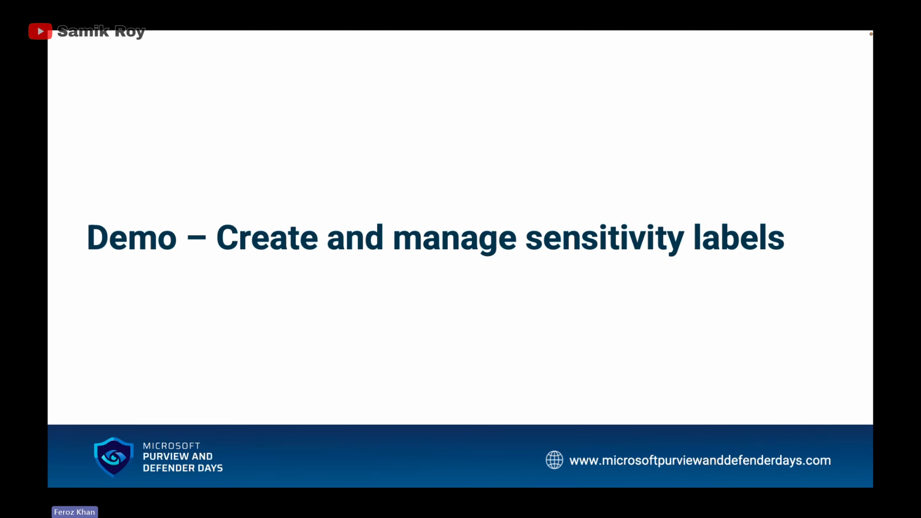
left_click(533, 314)
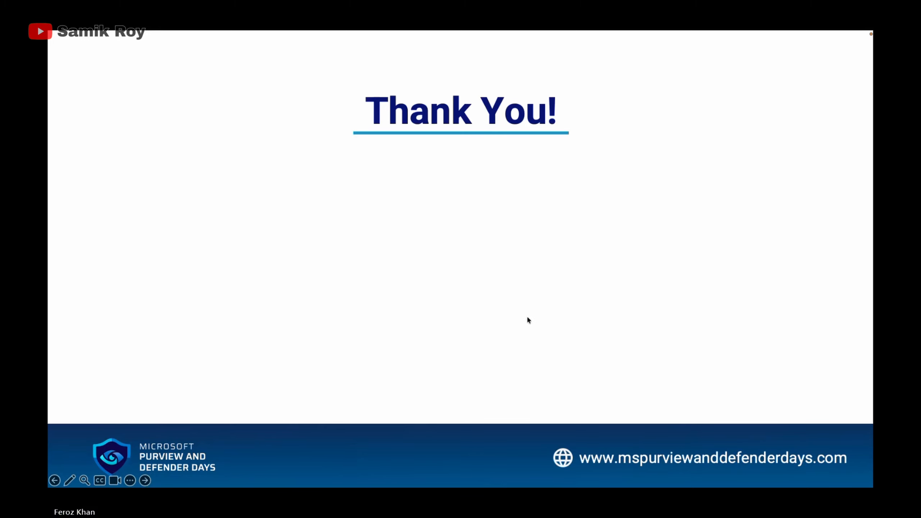